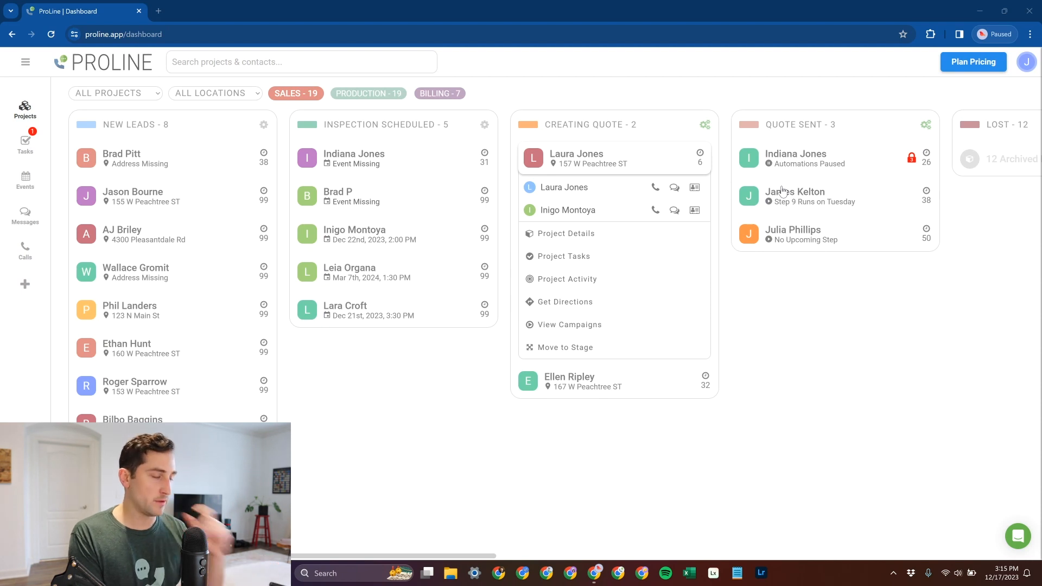
- Check the measurements of the first Creating Quote project and create a quote for it from the Atlas Roof Replacement template
click(642, 237)
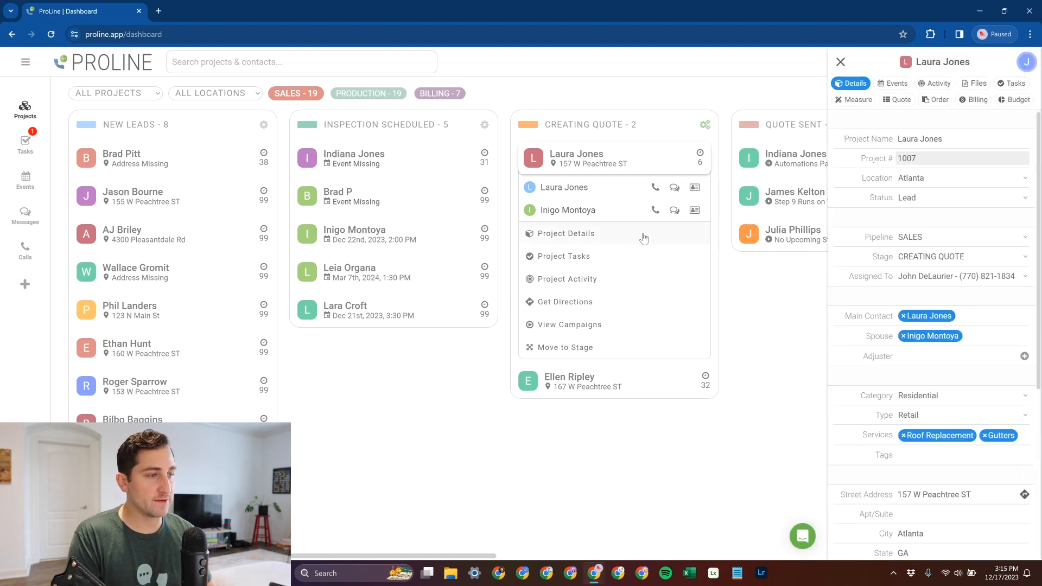
click(857, 100)
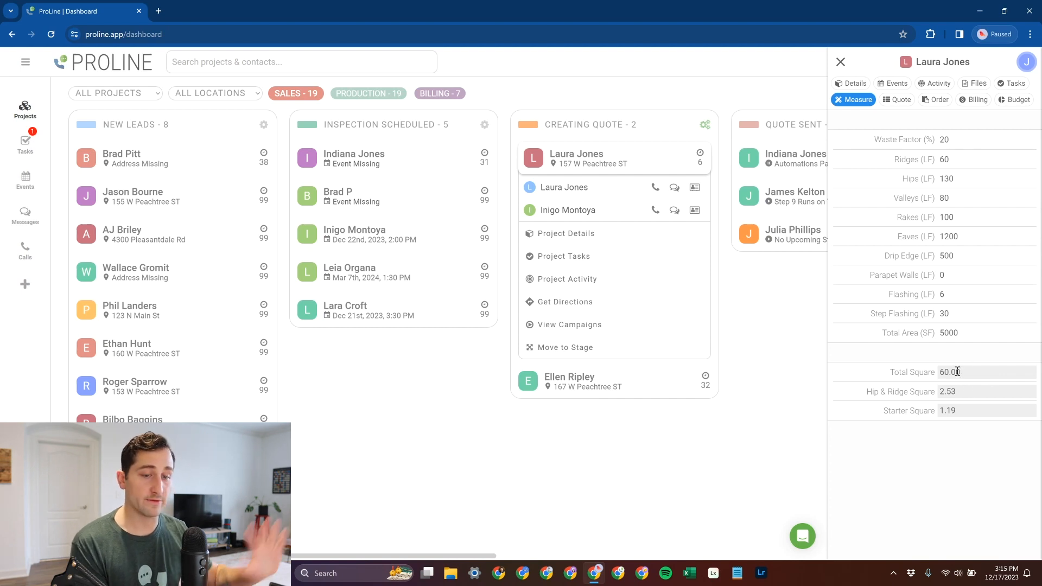
click(896, 99)
click(933, 137)
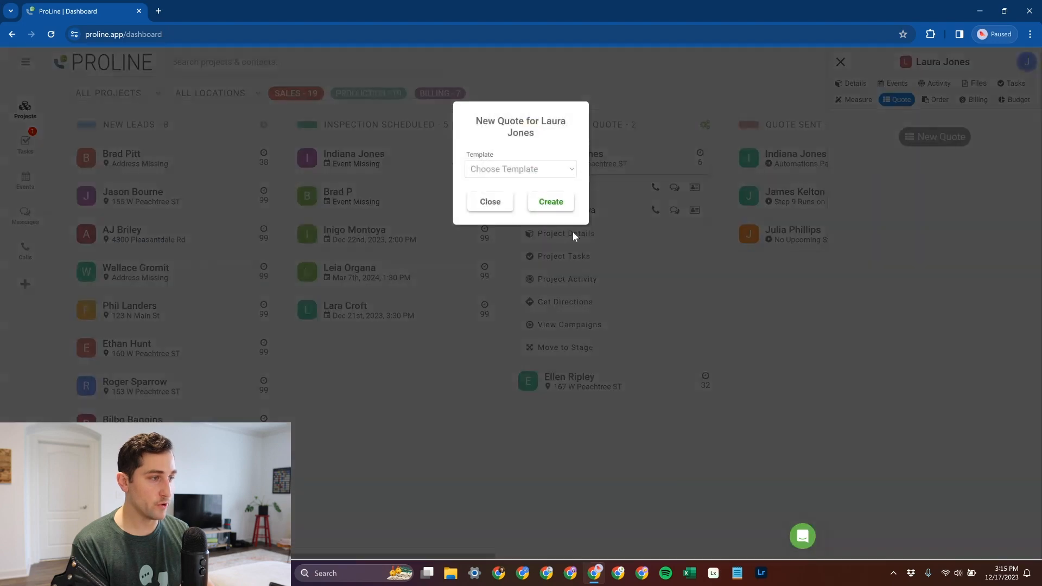
click(508, 171)
click(509, 183)
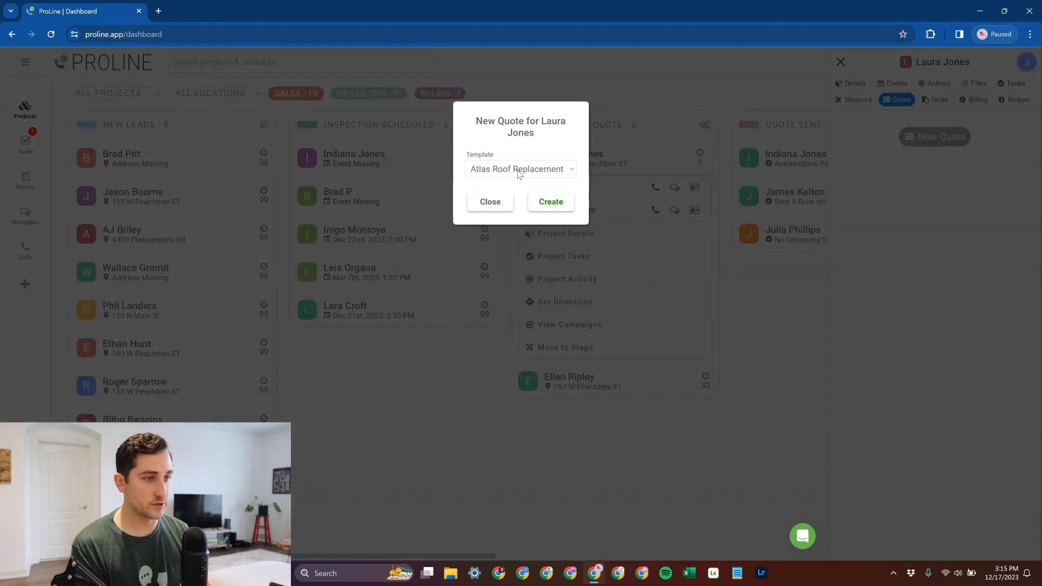
click(518, 172)
click(520, 184)
click(549, 202)
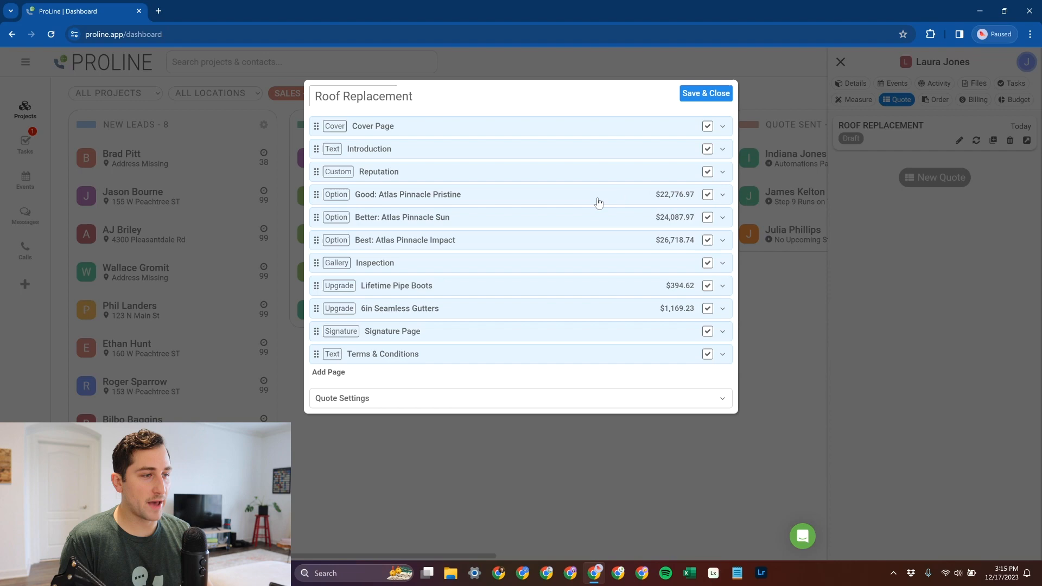
- Review the line items, prices and quantities of the Good: Atlas Pinnacle Pristine option in the quote
click(723, 196)
scroll(678, 278, down, 3)
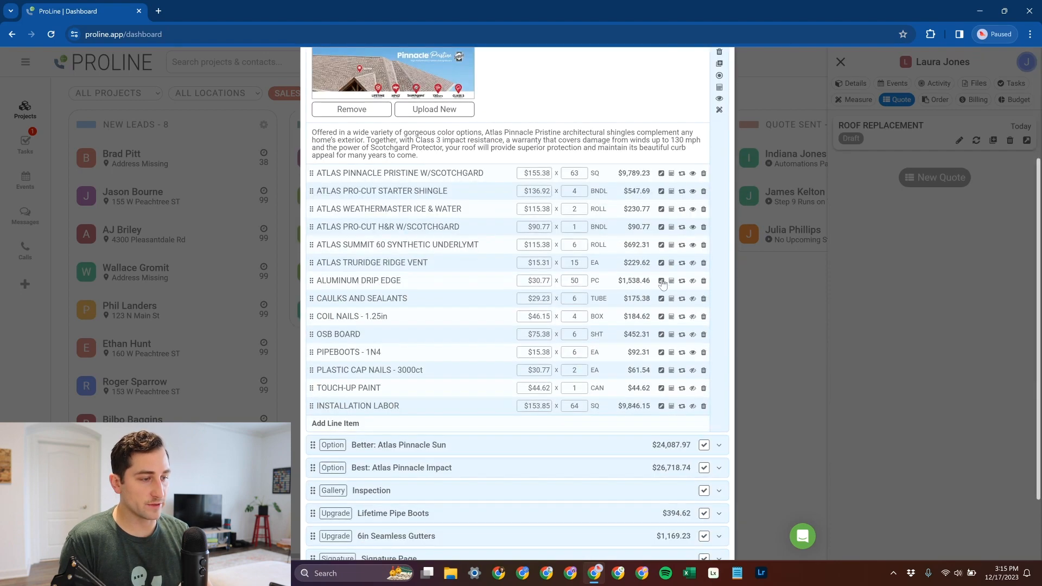
scroll(580, 329, up, 1)
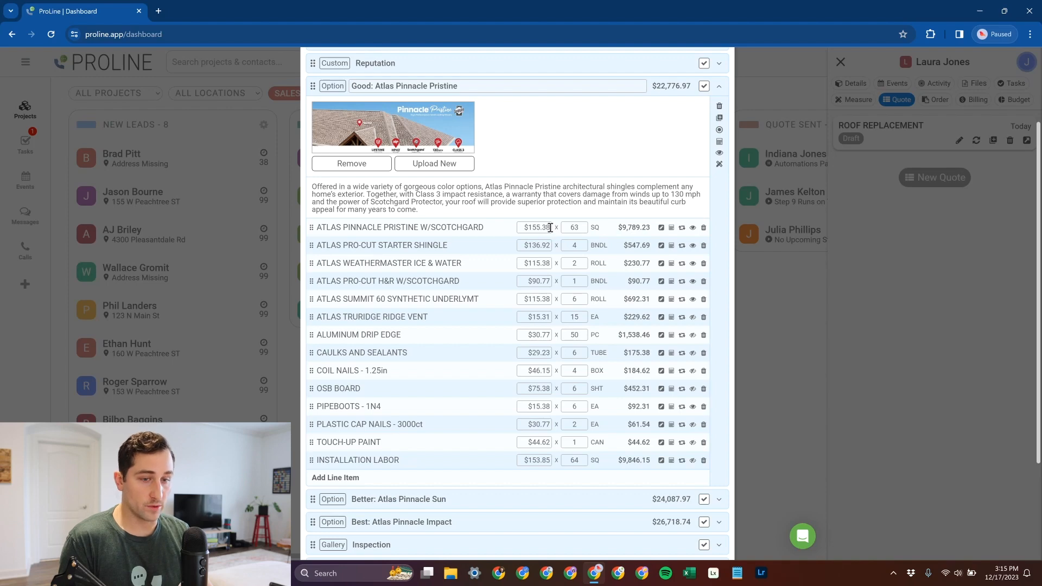
scroll(630, 230, up, 1)
scroll(631, 230, up, 1)
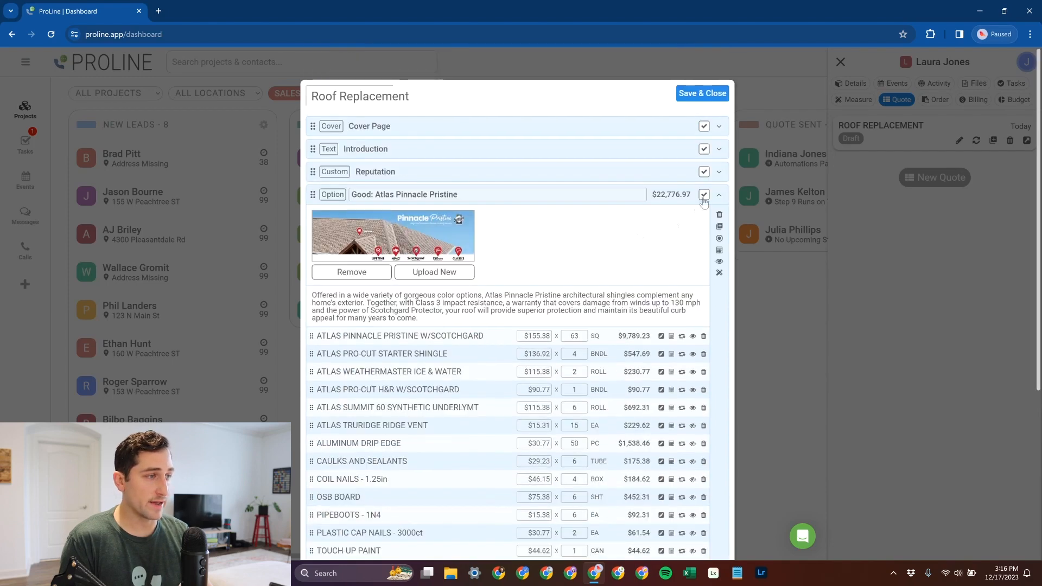
click(718, 196)
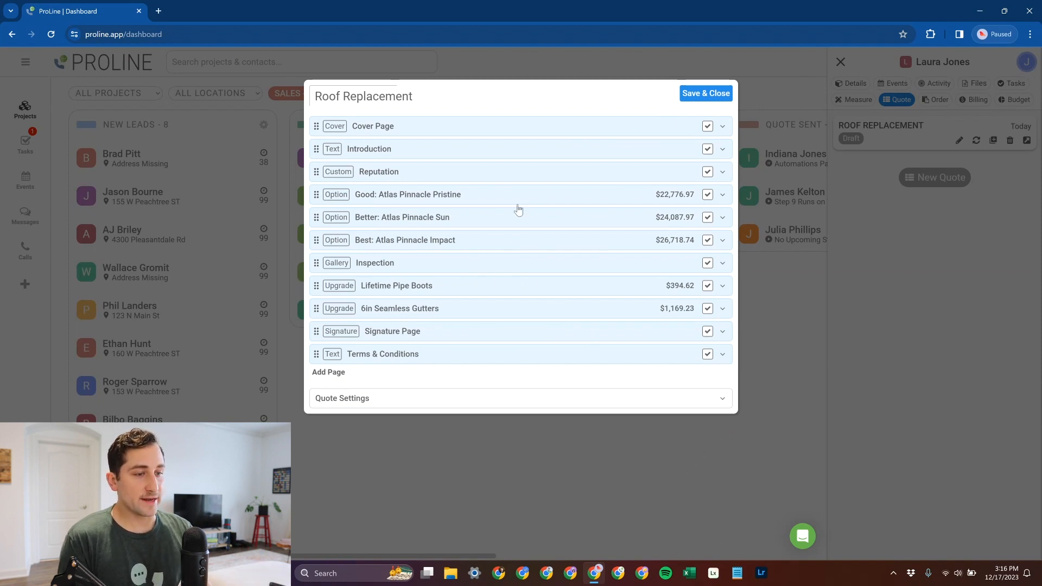
- Review the quote's profit margin, deposit, discount and line item visibility settings, and save the quote
click(421, 399)
scroll(547, 373, down, 3)
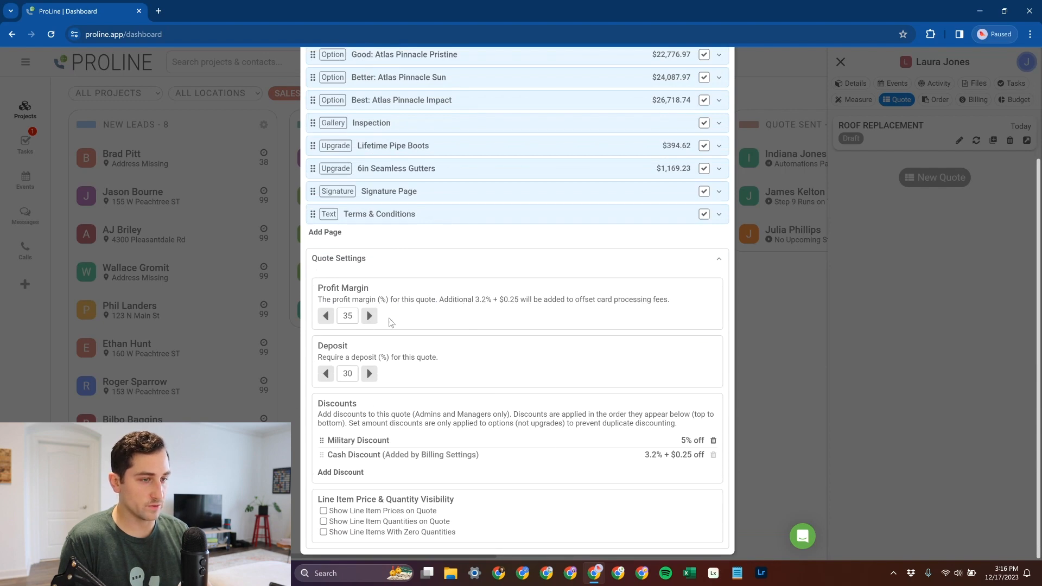
click(415, 266)
click(706, 94)
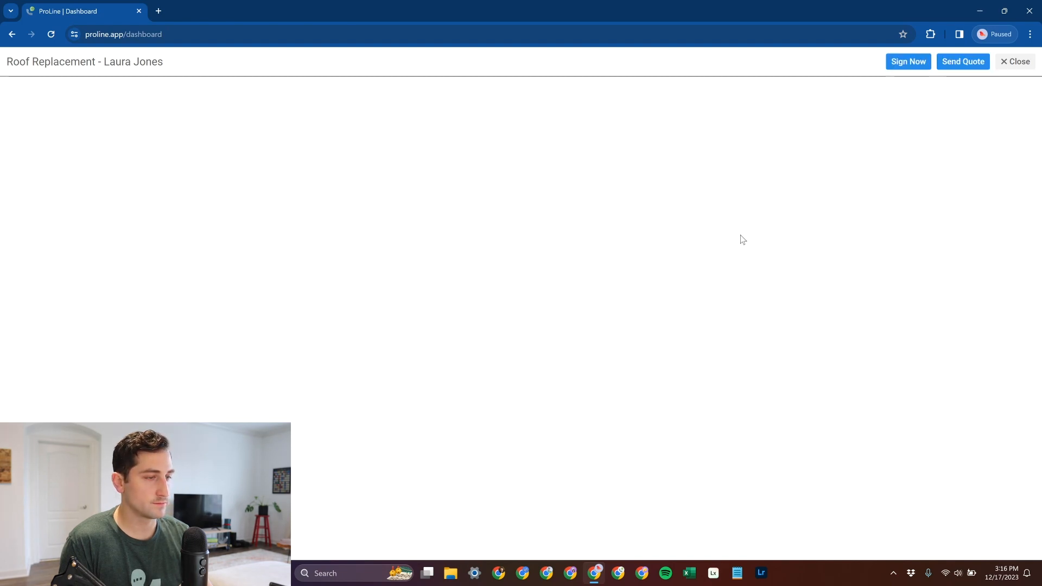
- Look through the generated quote document from the cover page to the signature page
scroll(761, 198, down, 3)
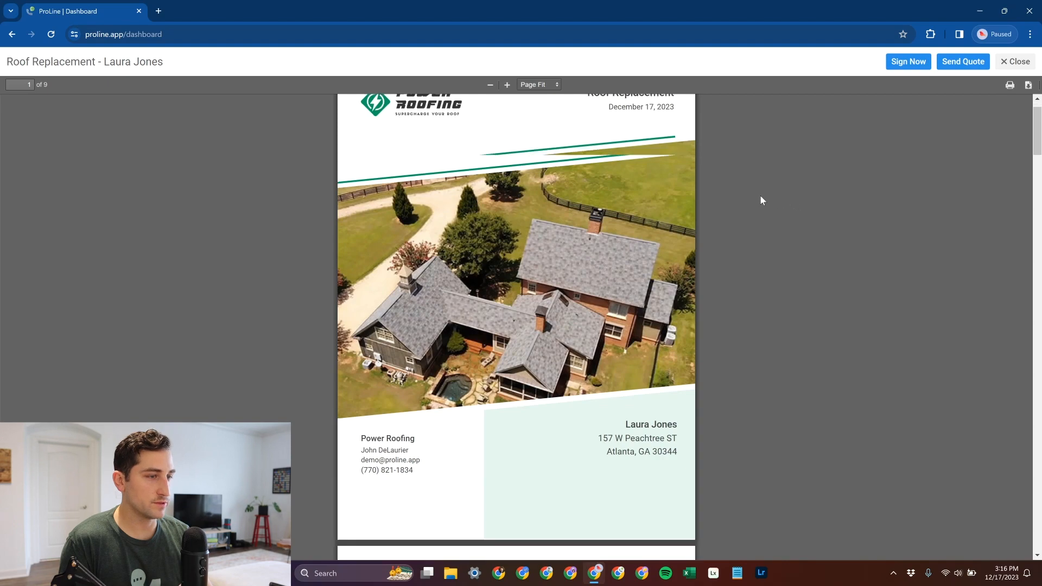
scroll(761, 199, up, 3)
scroll(763, 201, down, 7)
scroll(763, 200, down, 15)
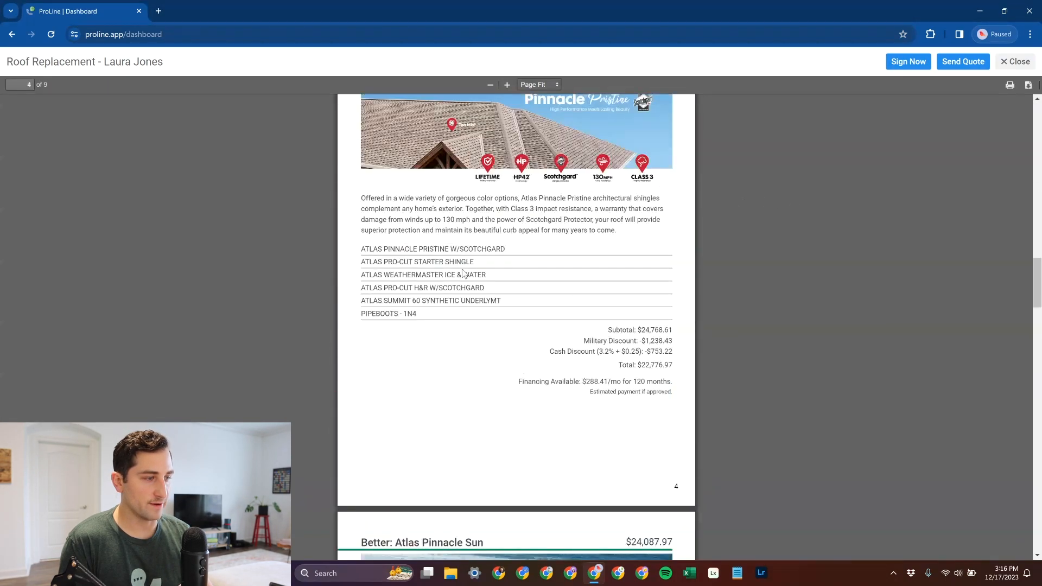
scroll(464, 273, down, 20)
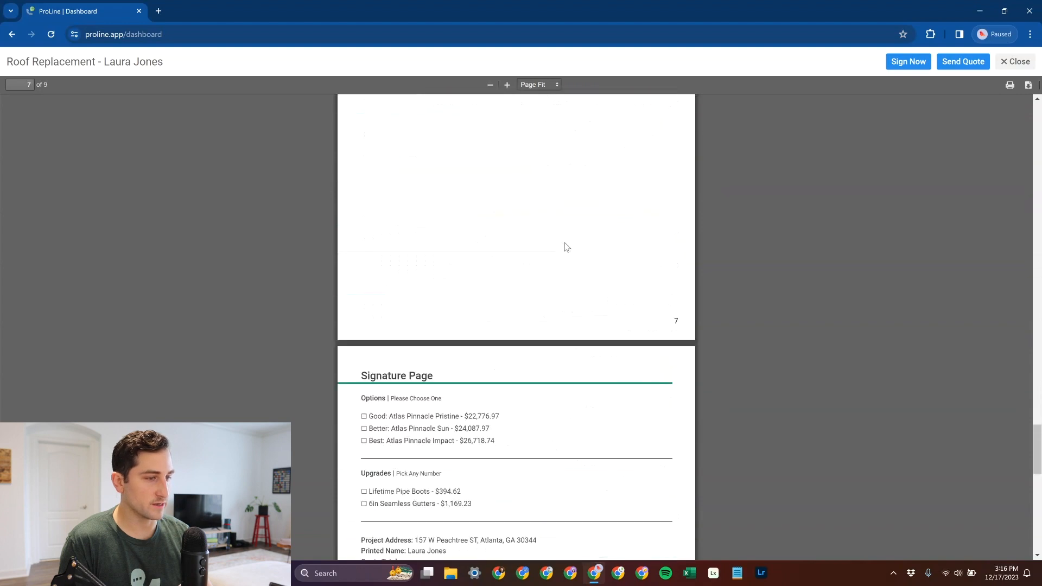
scroll(565, 248, down, 6)
scroll(557, 214, up, 3)
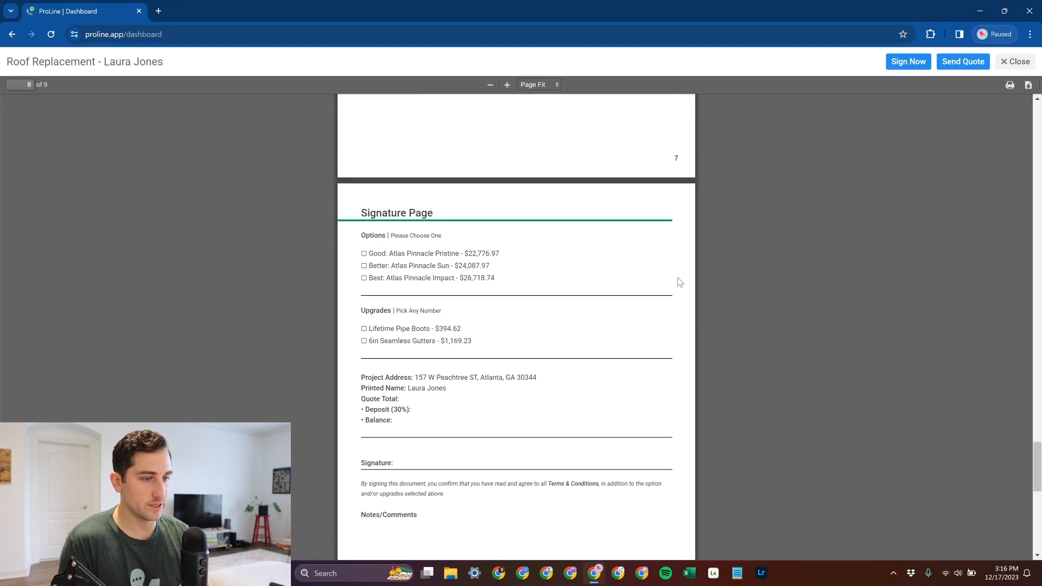
- Sign and accept the quote with Good: Atlas Pinnacle Pristine and the Lifetime Pipe Boots upgrade, using a drawn signature
click(907, 62)
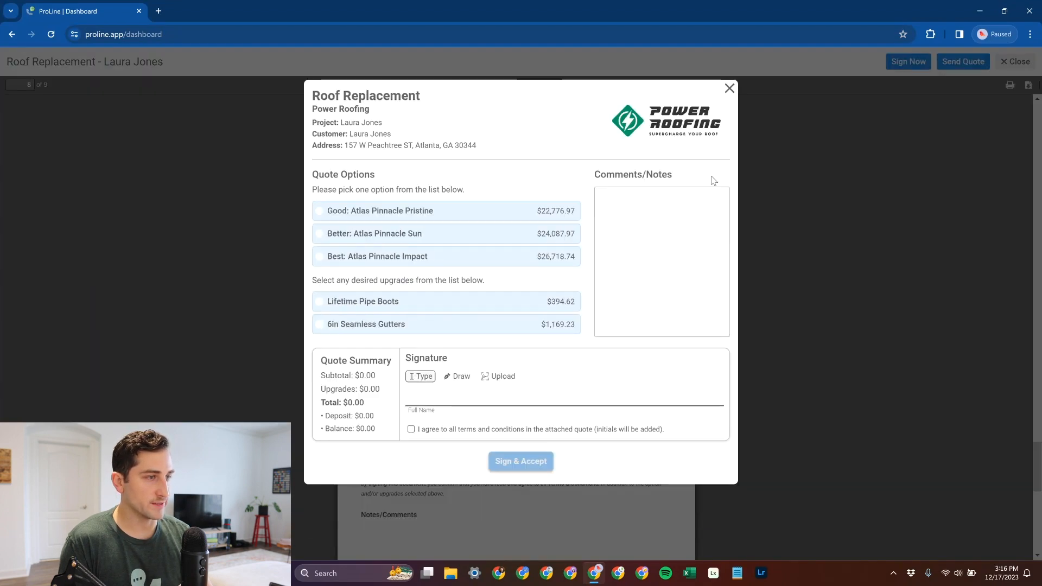
click(399, 213)
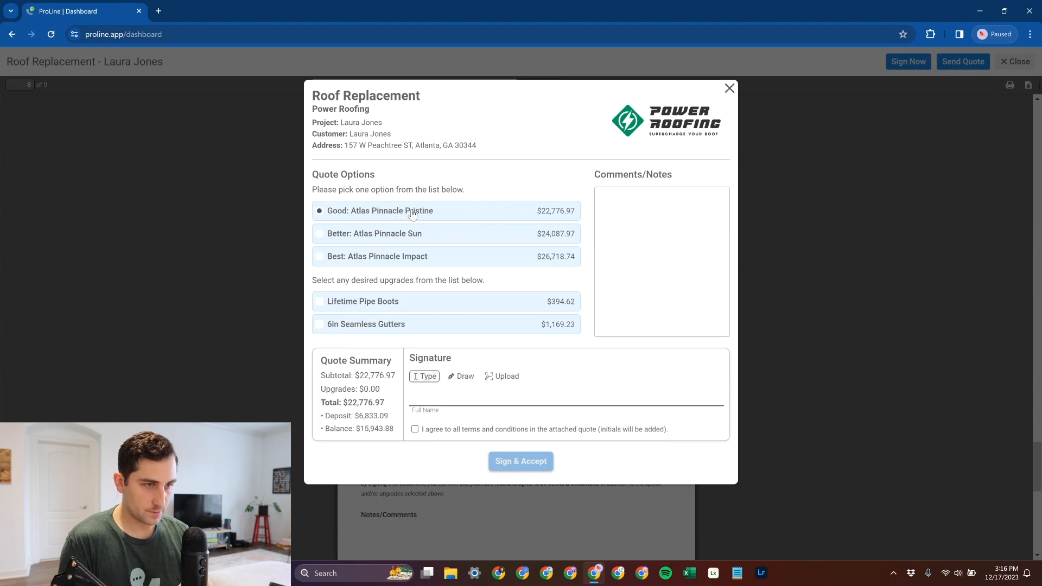
click(400, 302)
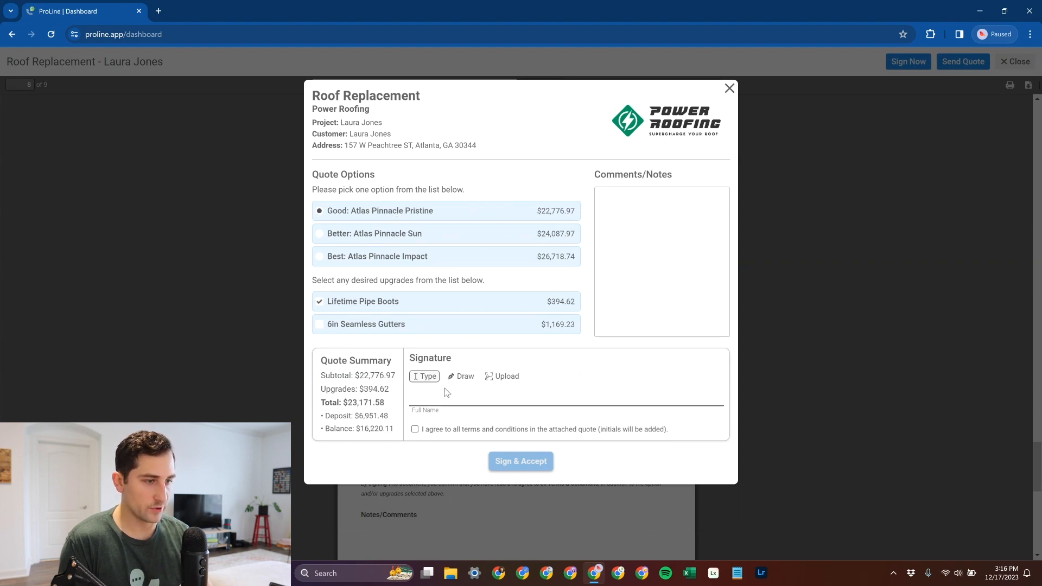
click(465, 383)
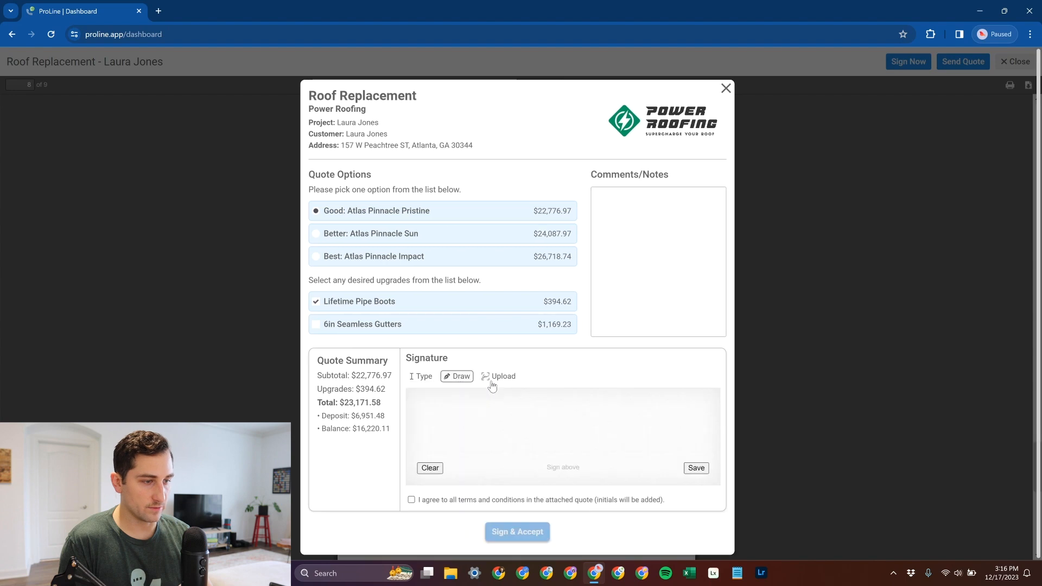
mouse_move(460, 403)
mouse_down()
mouse_move(546, 412)
mouse_move(634, 444)
mouse_up()
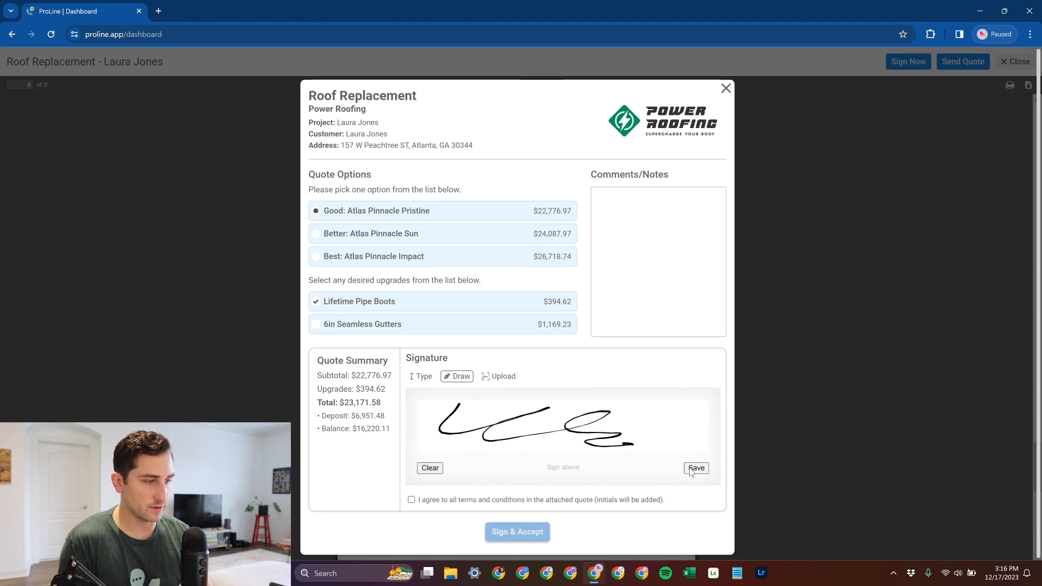
click(522, 533)
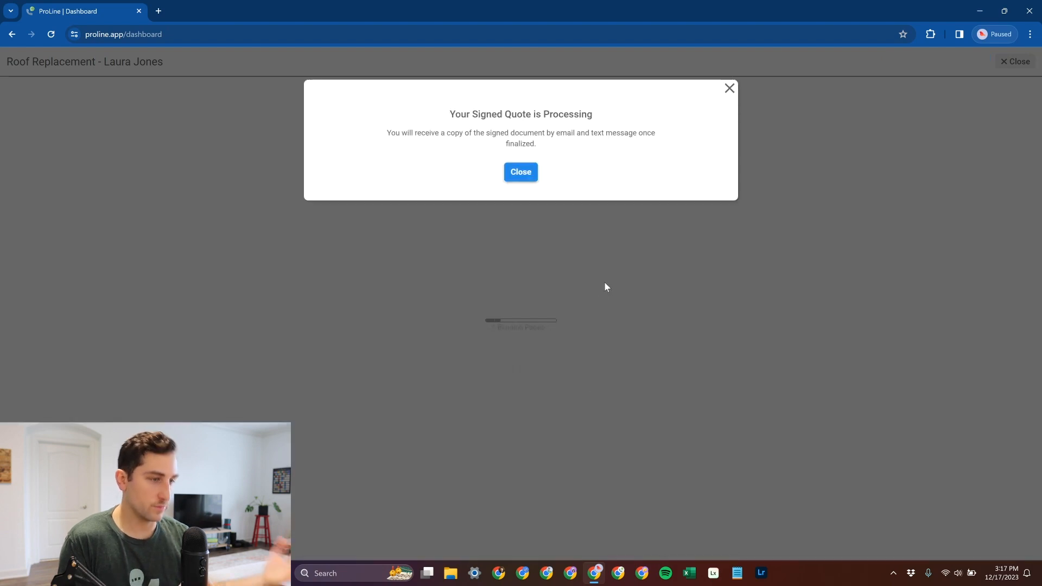
click(521, 173)
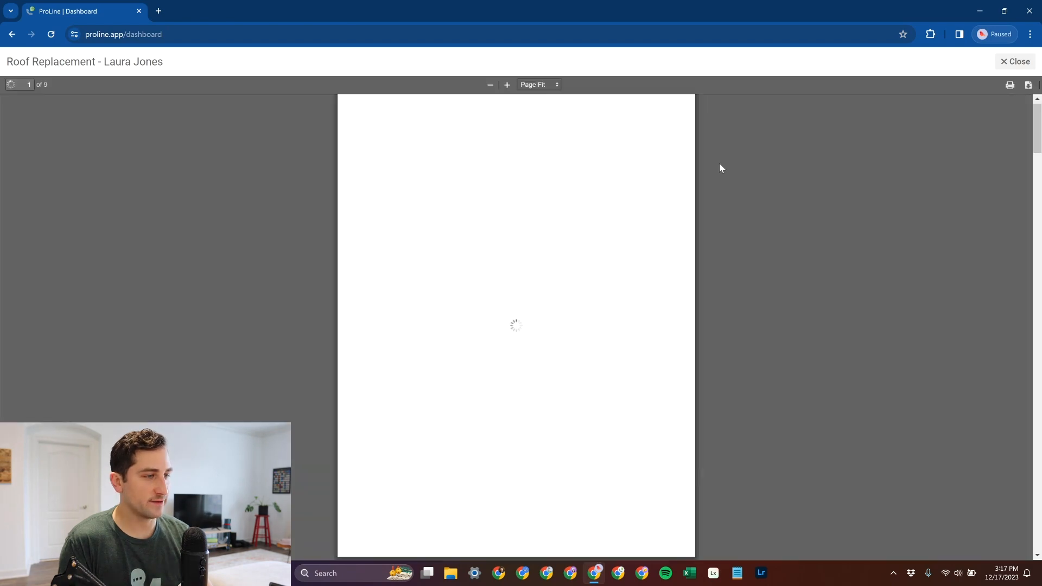
- Check the selections, totals and signature on the signed quote and the initials under its Terms & Conditions, and close the document
mouse_move(1036, 133)
mouse_down()
mouse_move(1028, 493)
mouse_move(1026, 460)
mouse_up()
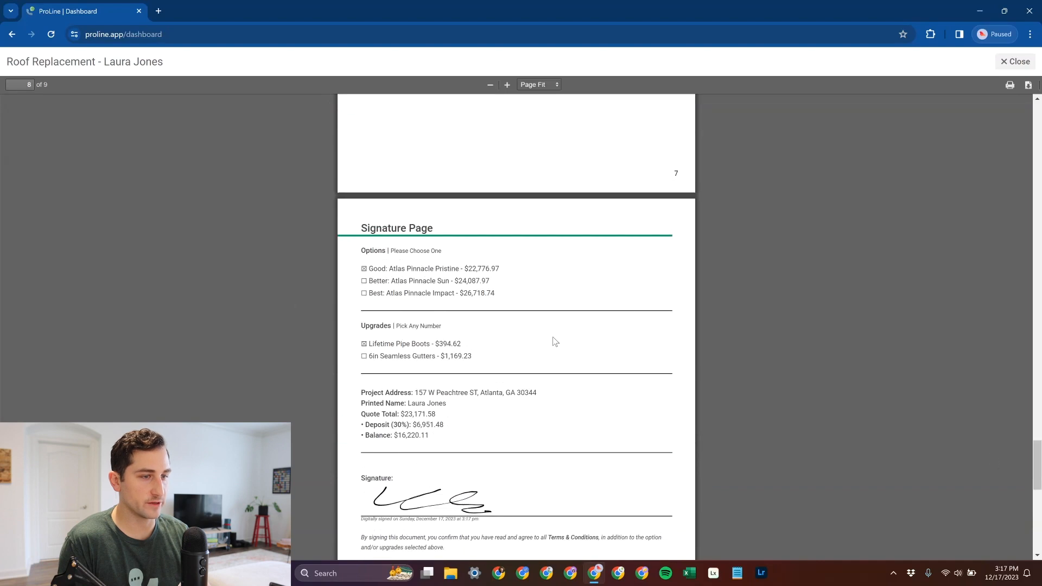
scroll(635, 256, down, 5)
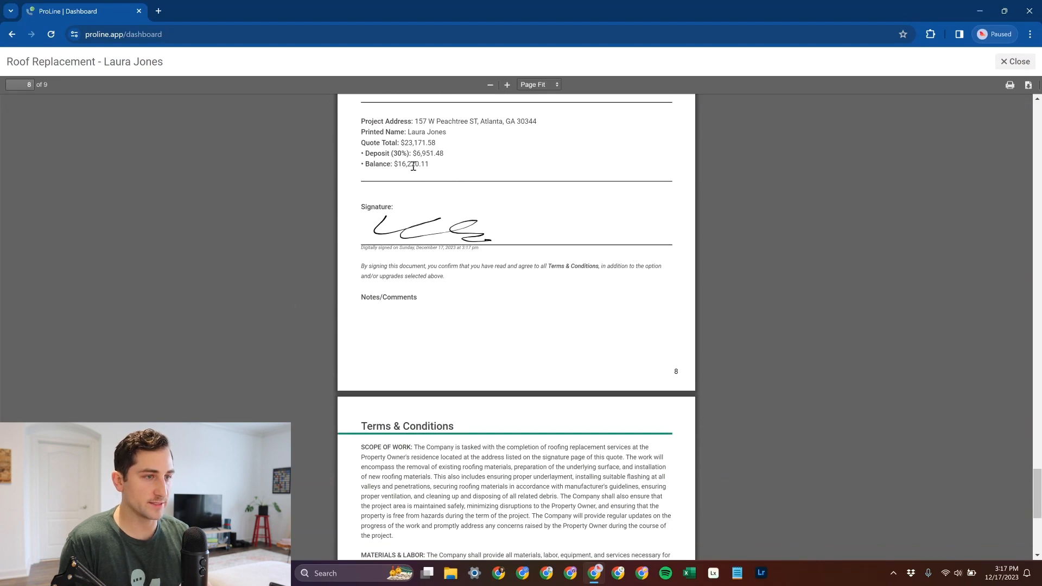
scroll(556, 221, up, 3)
drag(1039, 477, 1035, 505)
scroll(864, 508, down, 4)
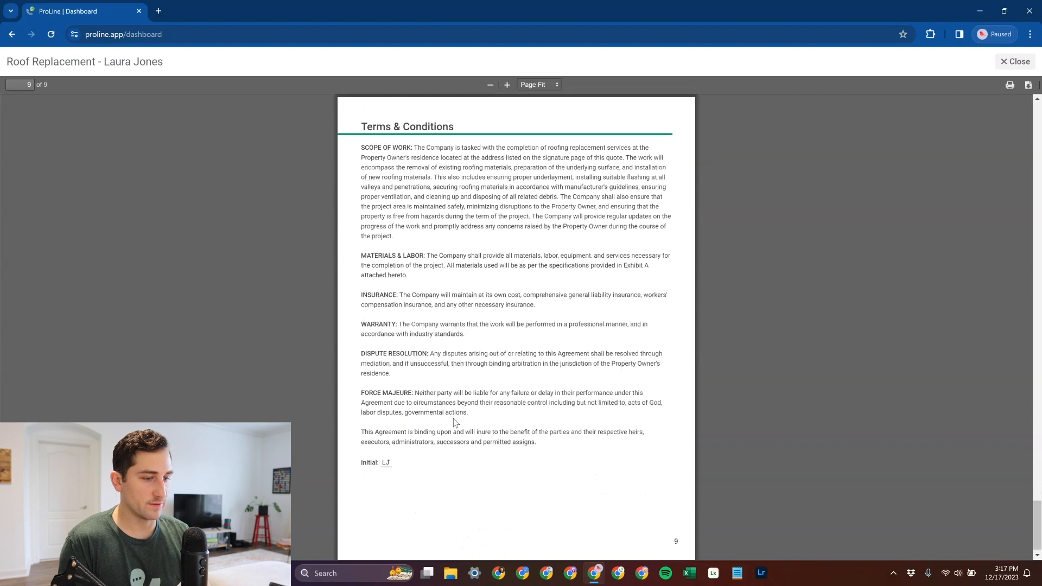
scroll(920, 255, up, 15)
click(1014, 62)
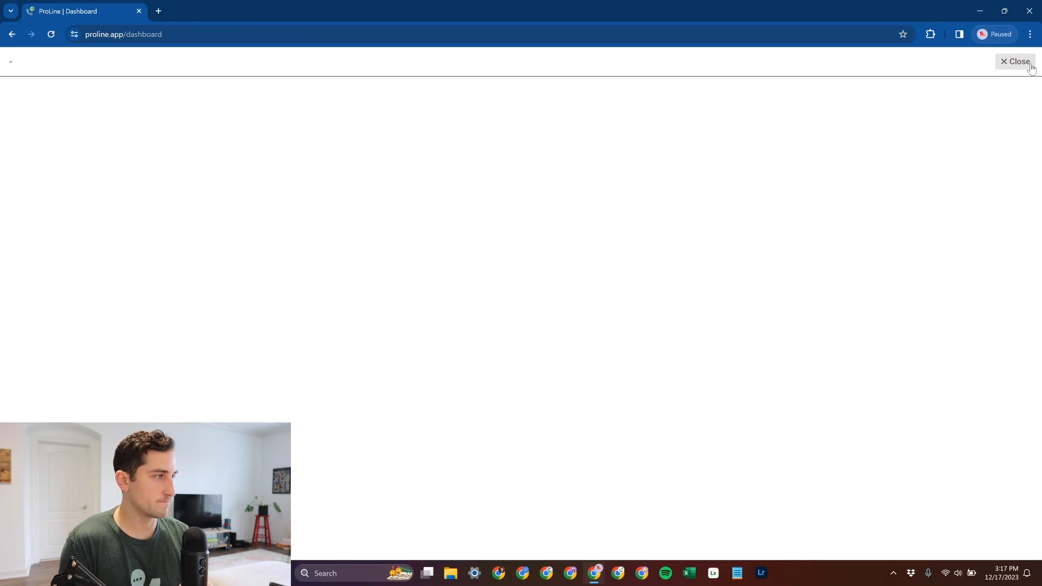
- Create a new order for the project from the signed Roof Replacement quote, using the Material Order template
click(939, 101)
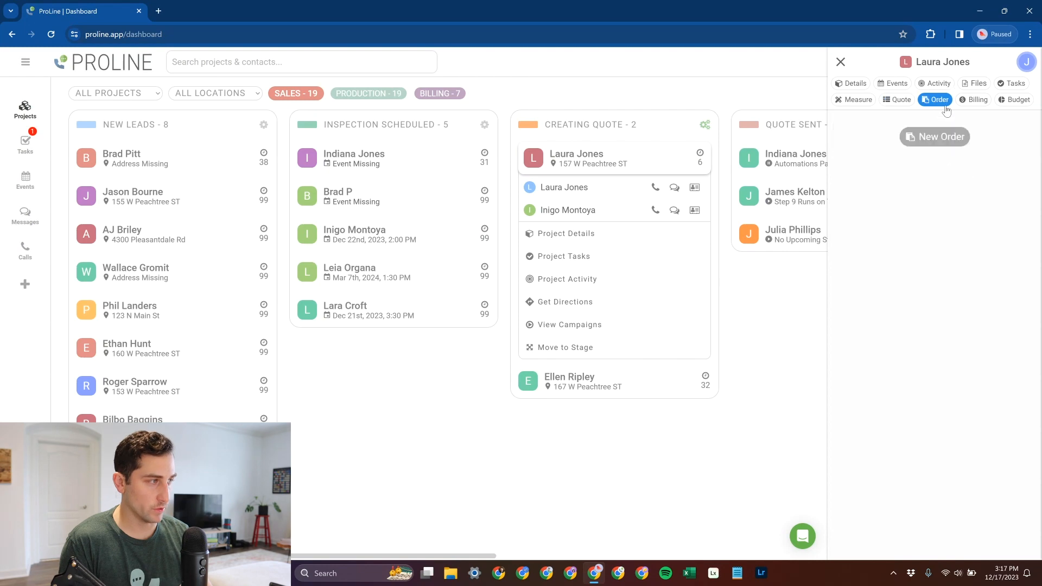
click(938, 137)
click(547, 159)
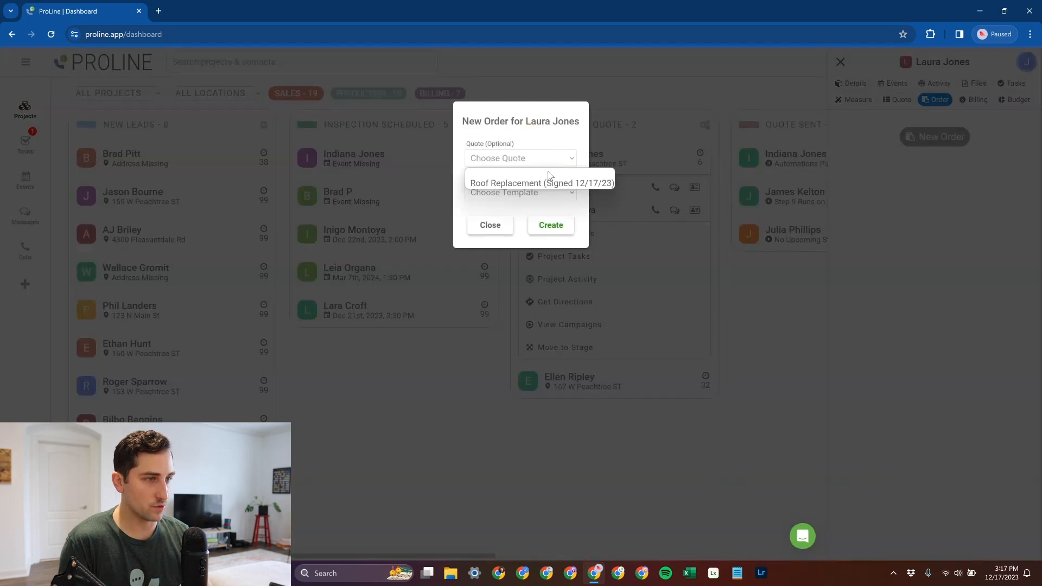
click(546, 180)
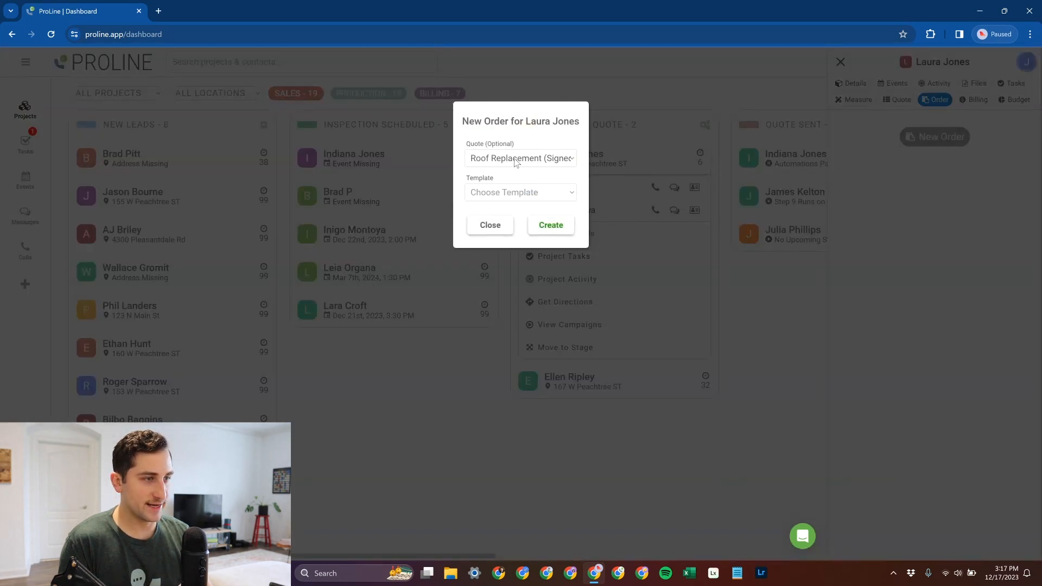
click(521, 194)
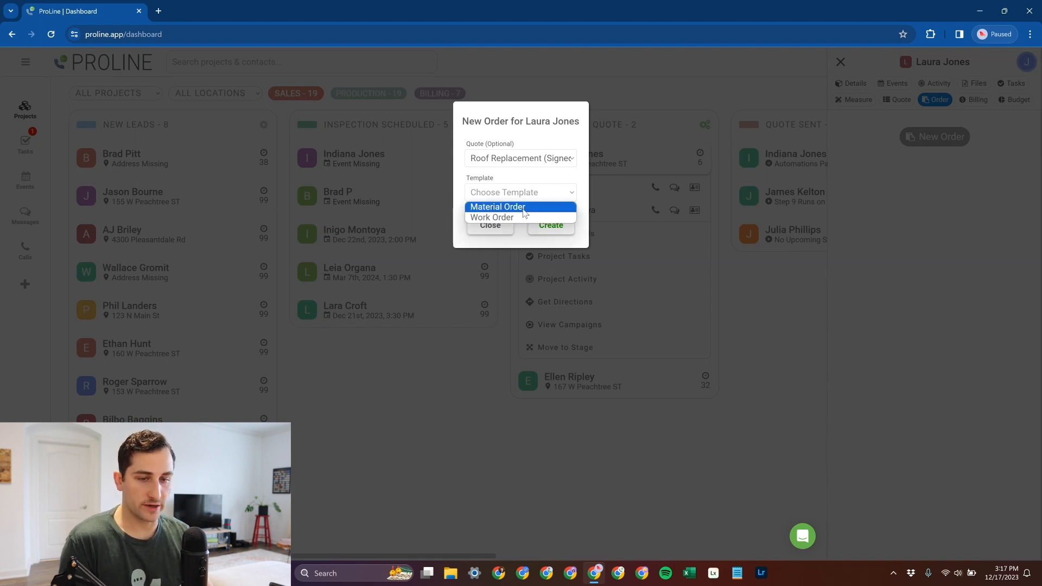
click(524, 207)
click(544, 228)
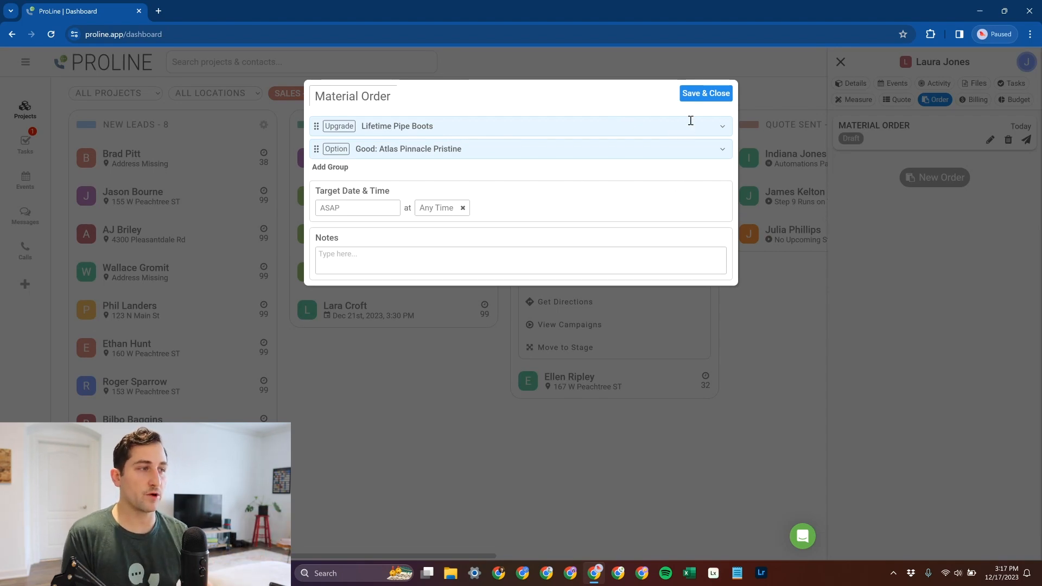
- Review the Lifetime Pipe Boots and Good: Atlas Pinnacle Pristine items in the material order, and save the order
click(697, 125)
click(686, 193)
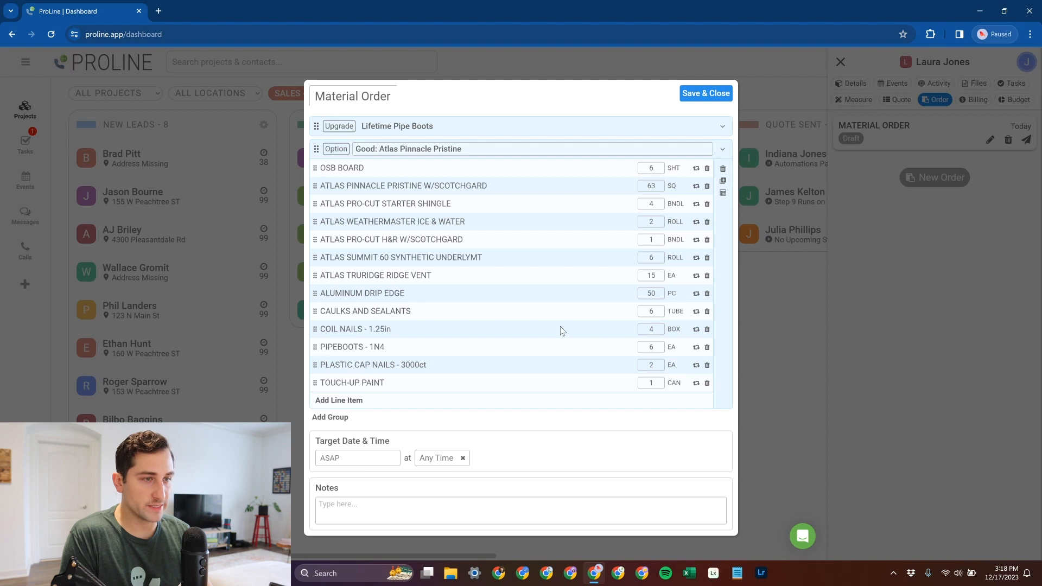
click(722, 149)
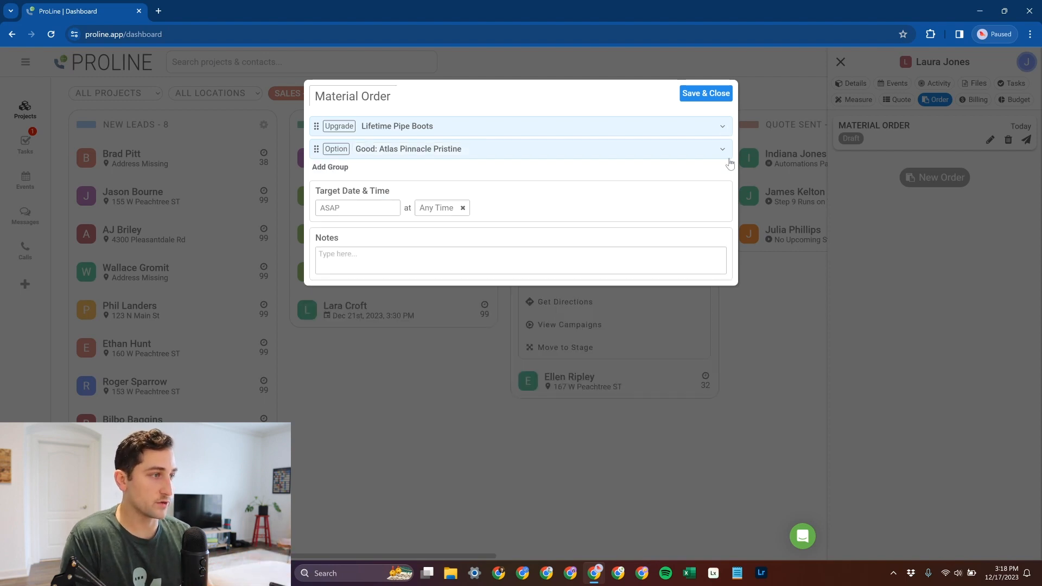
click(726, 103)
- Preview the full text message and email for sending the material order, and close the send dialog without sending
click(1026, 142)
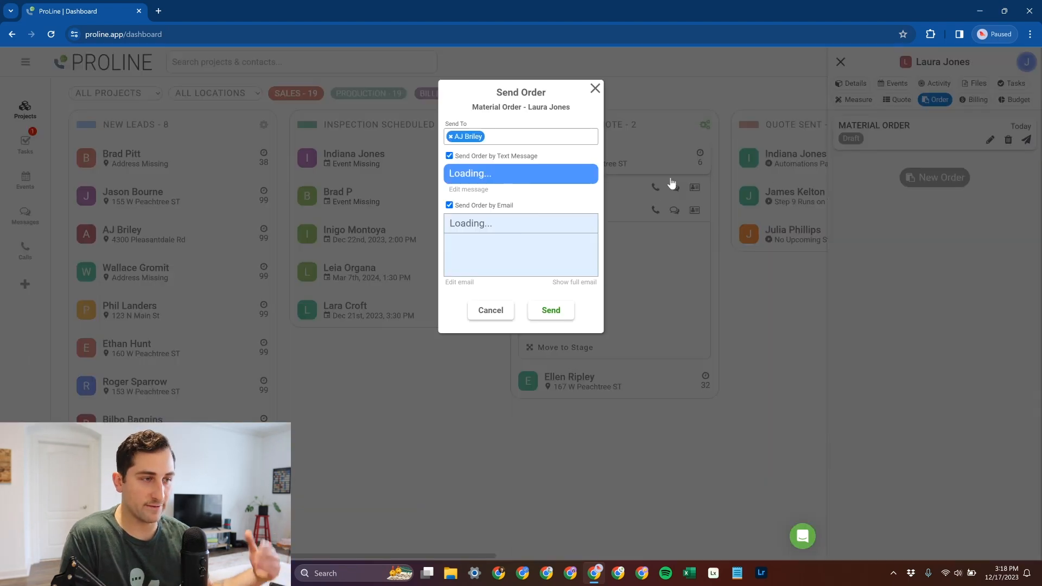
click(565, 230)
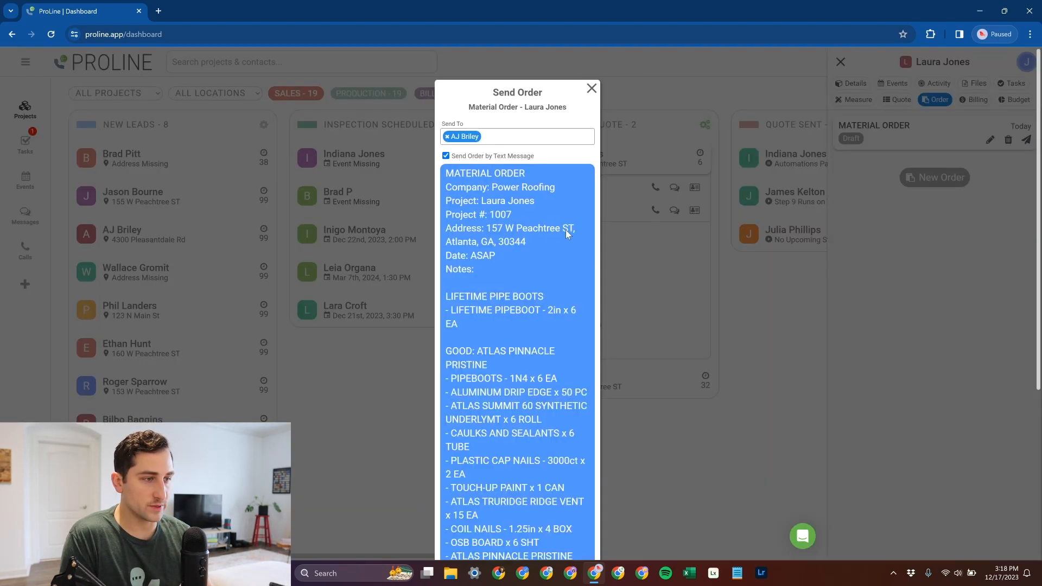
scroll(540, 345, down, 3)
scroll(505, 412, down, 2)
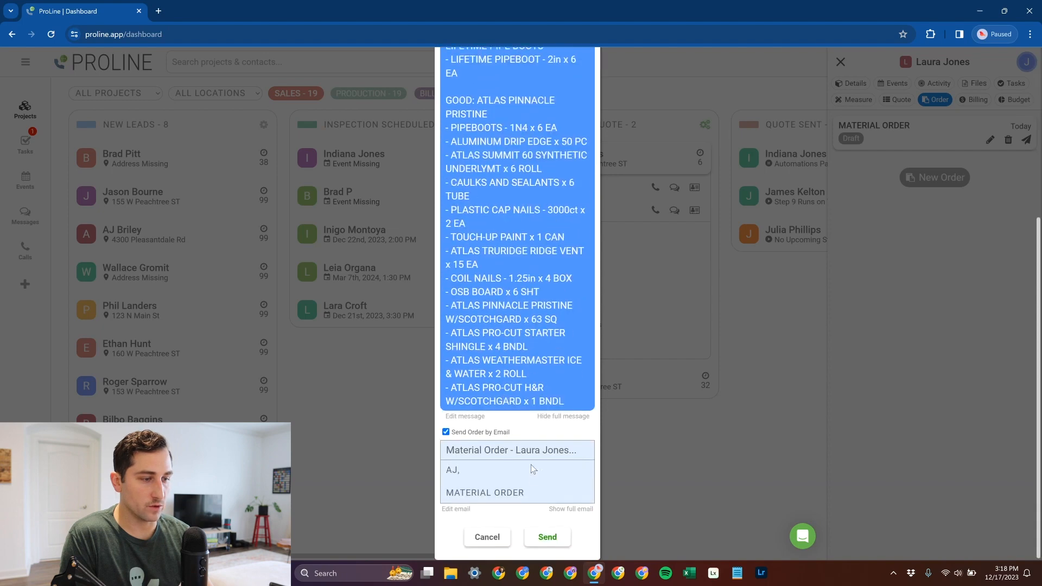
click(557, 508)
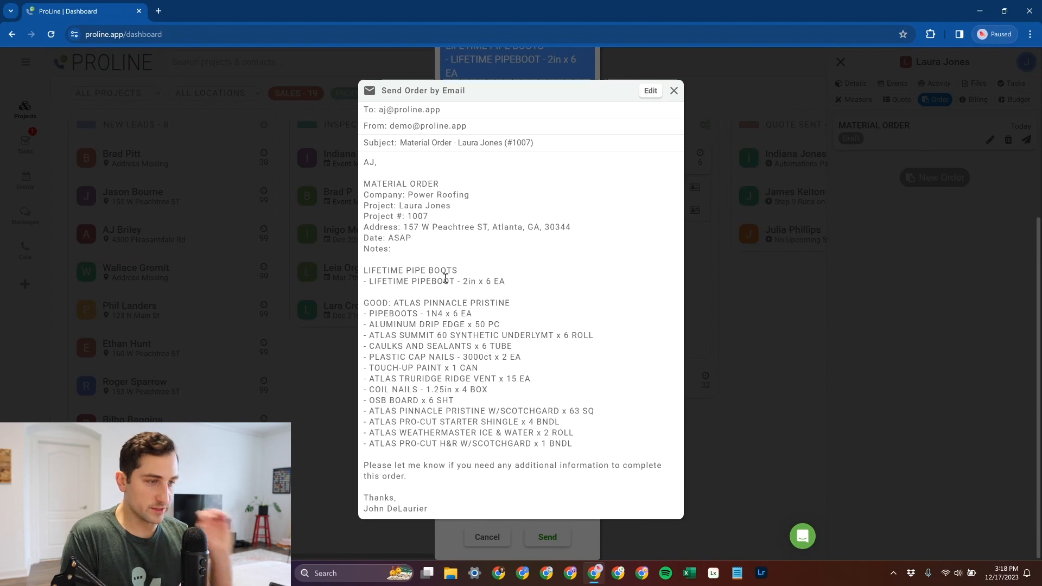
click(673, 91)
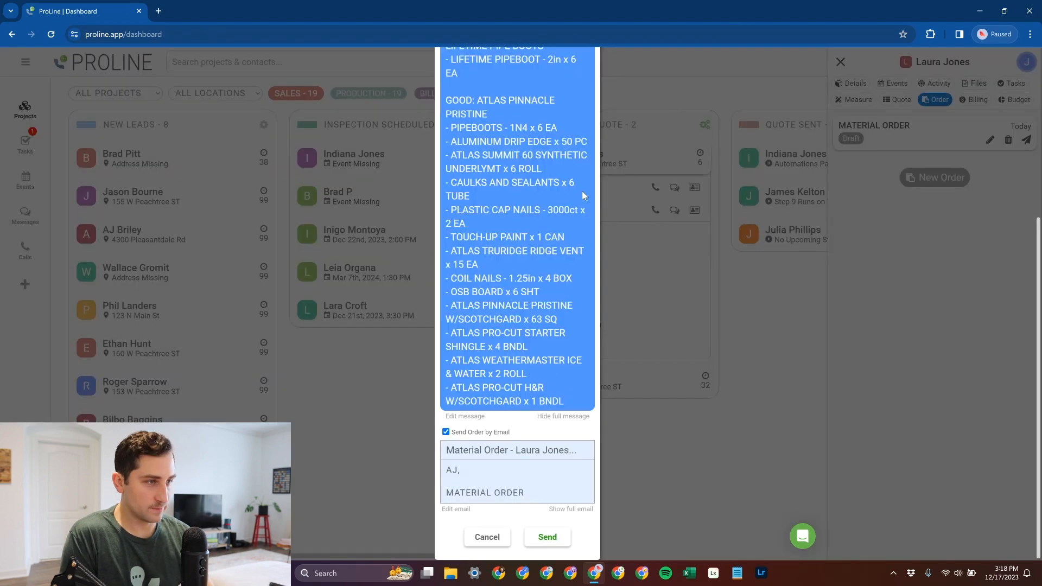
scroll(575, 189, up, 4)
scroll(555, 201, down, 4)
click(565, 416)
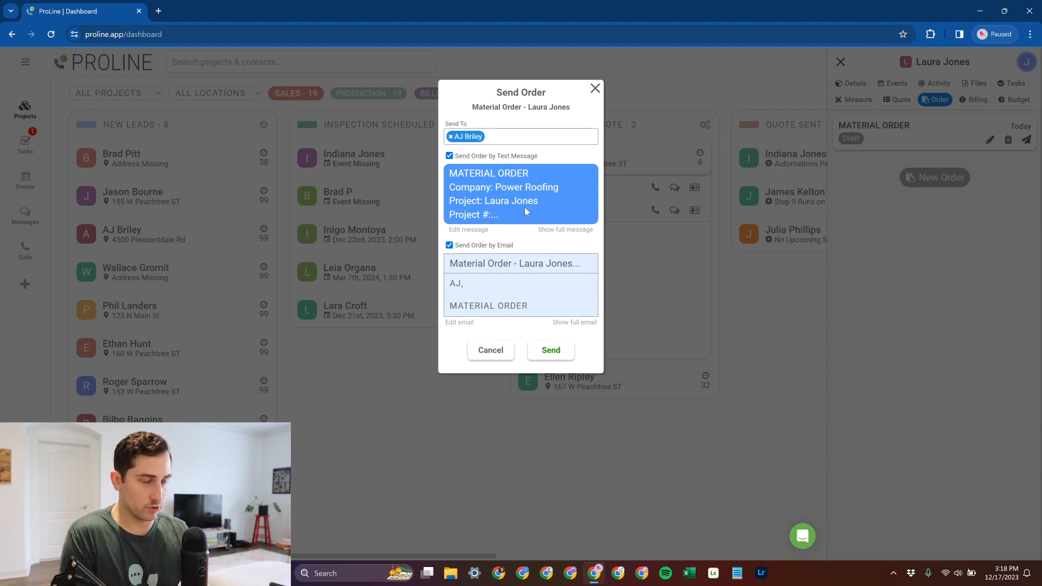
click(593, 88)
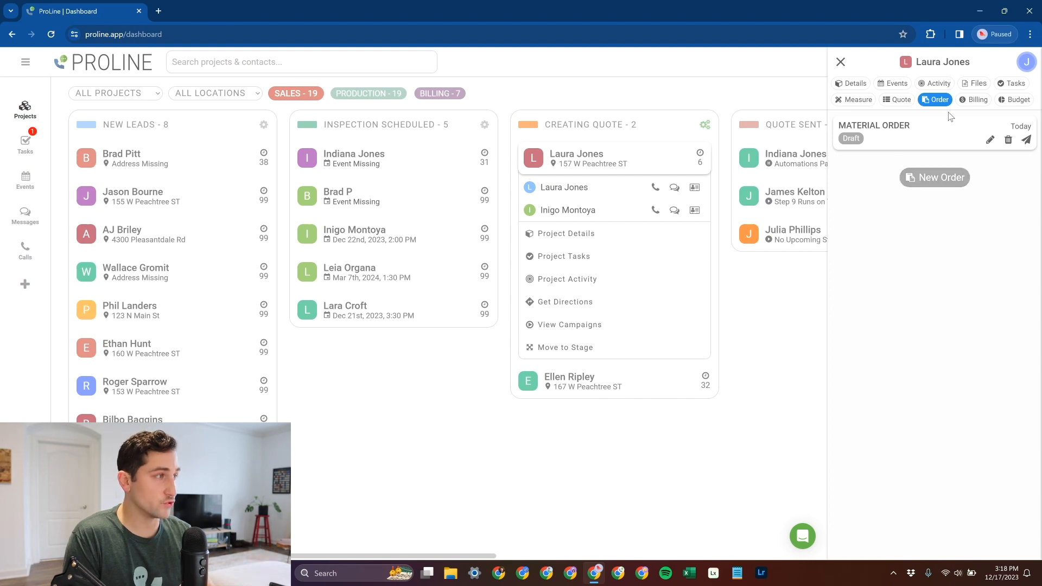
- Create a new invoice for the project from the Deposit template and save it
click(971, 101)
click(945, 157)
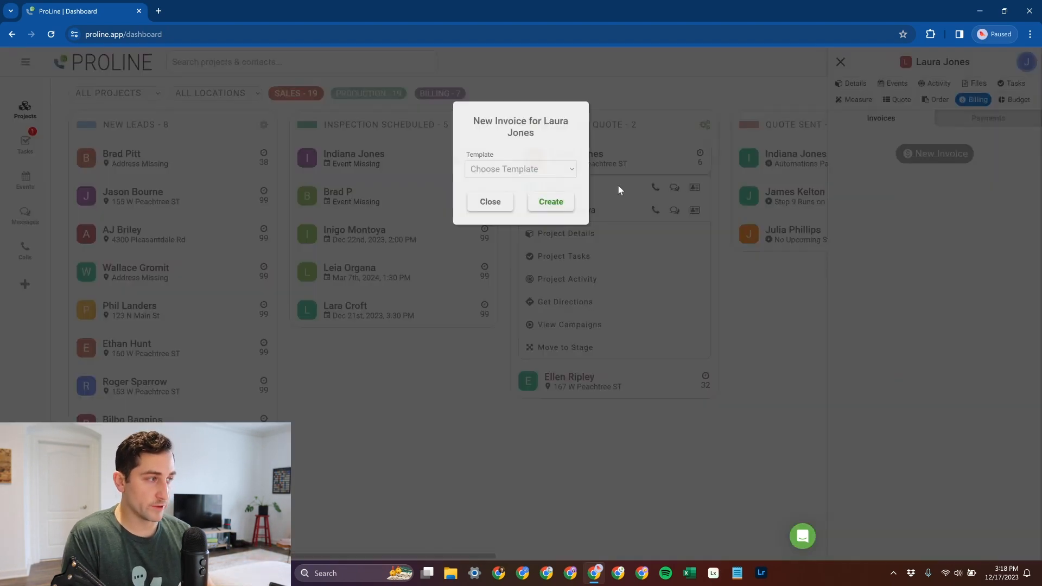
click(520, 169)
click(518, 194)
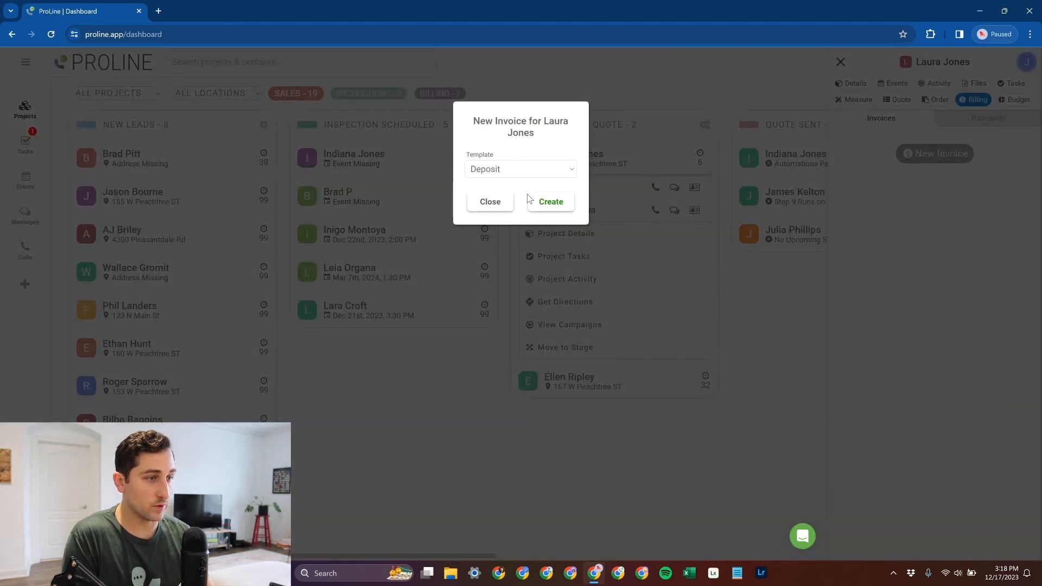
click(549, 201)
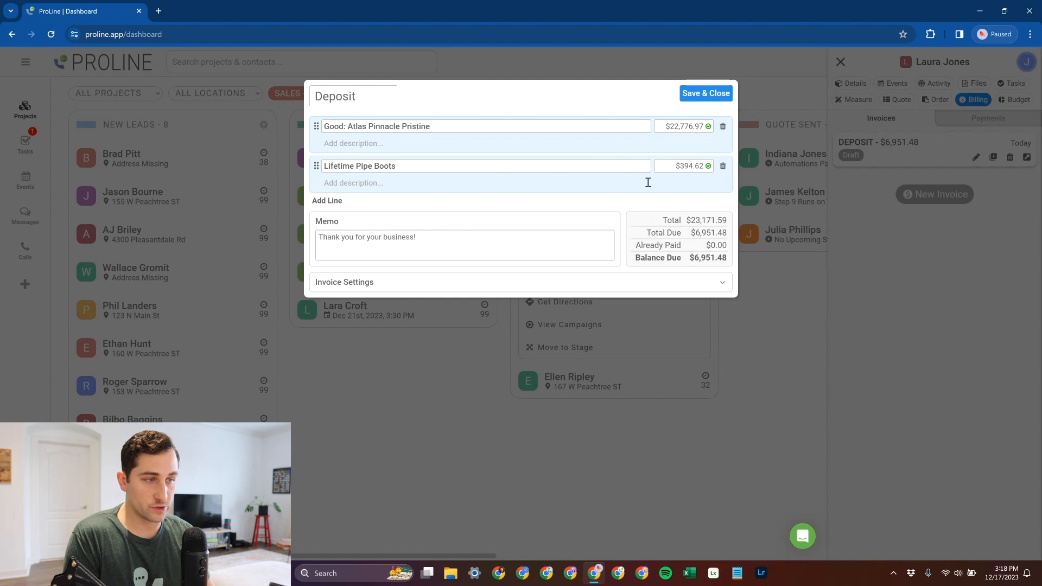
click(708, 95)
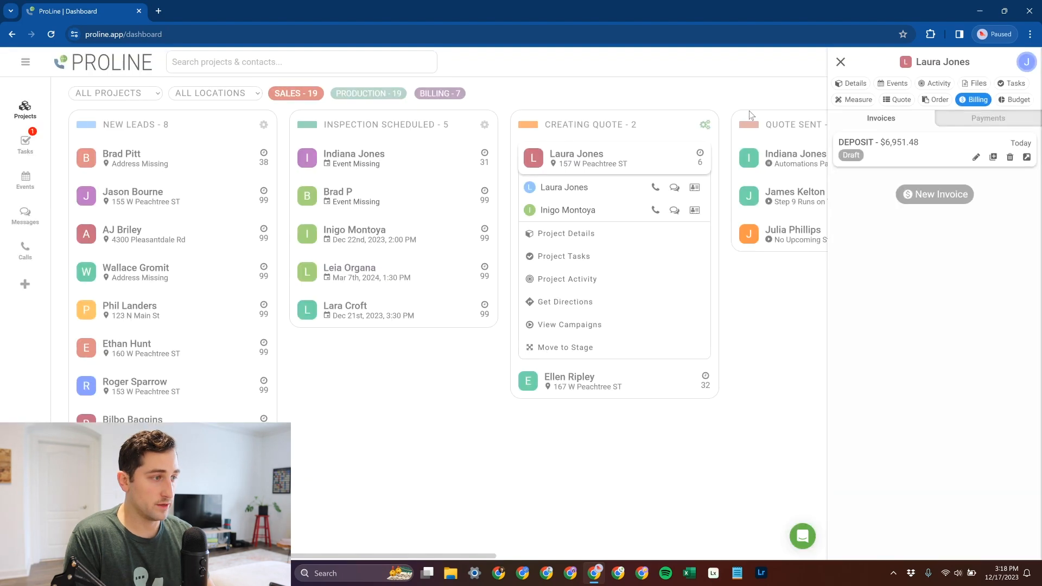
- Create a second invoice for the project using the Balance template
click(910, 196)
click(518, 170)
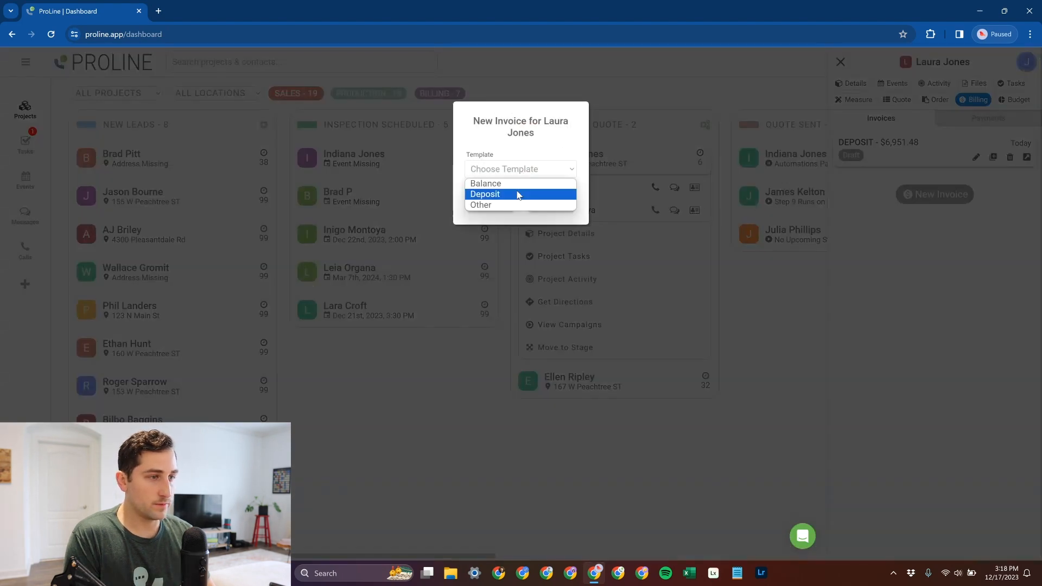
click(510, 184)
click(561, 206)
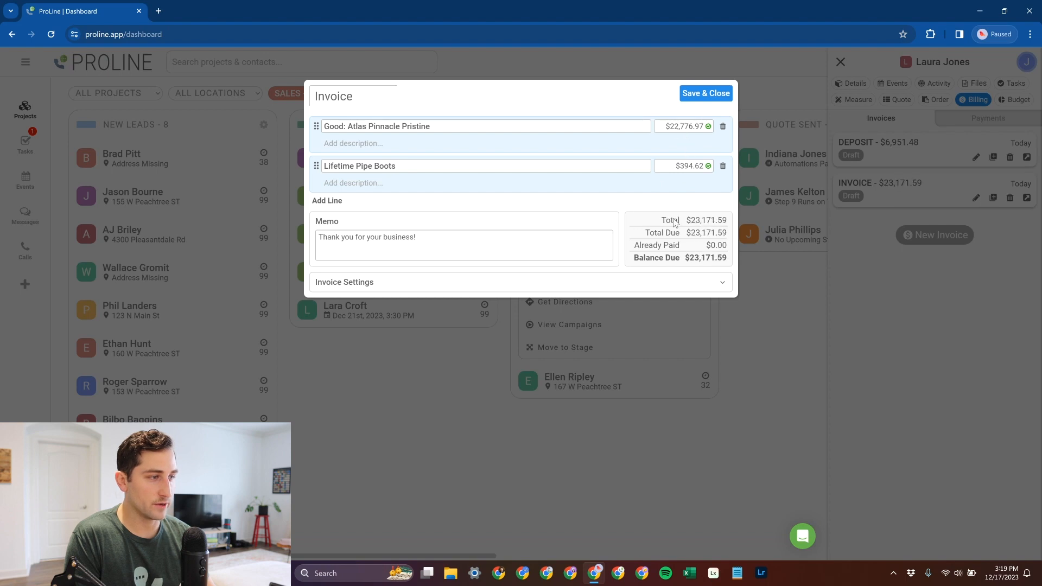
- Examine the invoice settings, the line amounts and the sync status of the Good: Atlas Pinnacle Pristine line
click(462, 287)
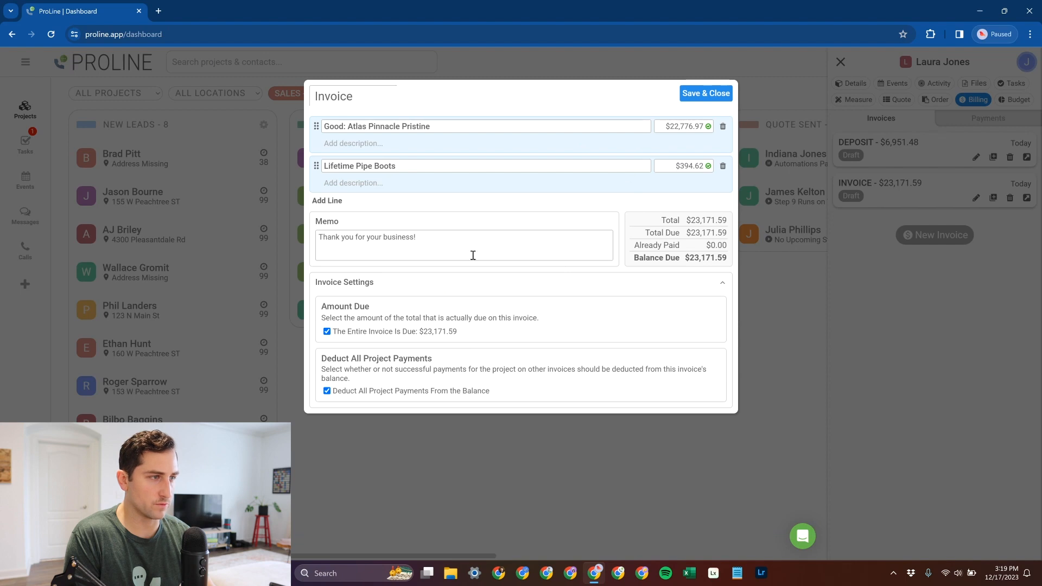
double_click(684, 127)
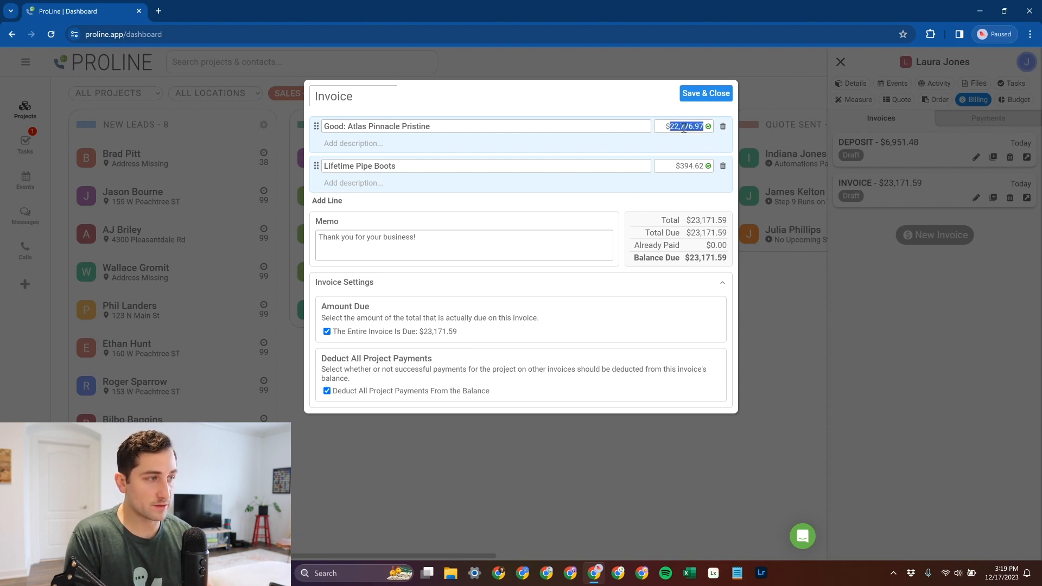
double_click(690, 166)
click(708, 126)
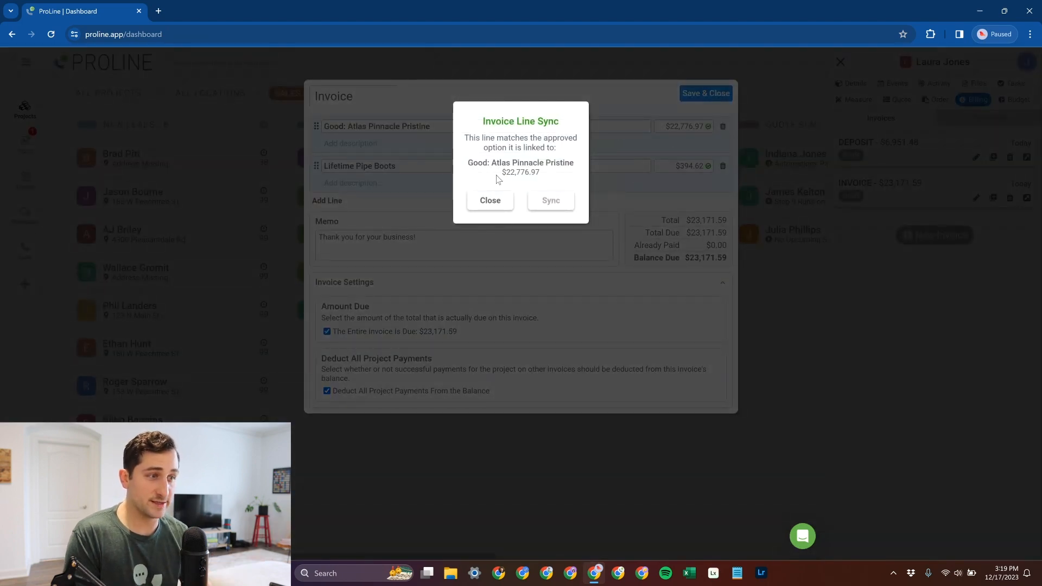
click(490, 198)
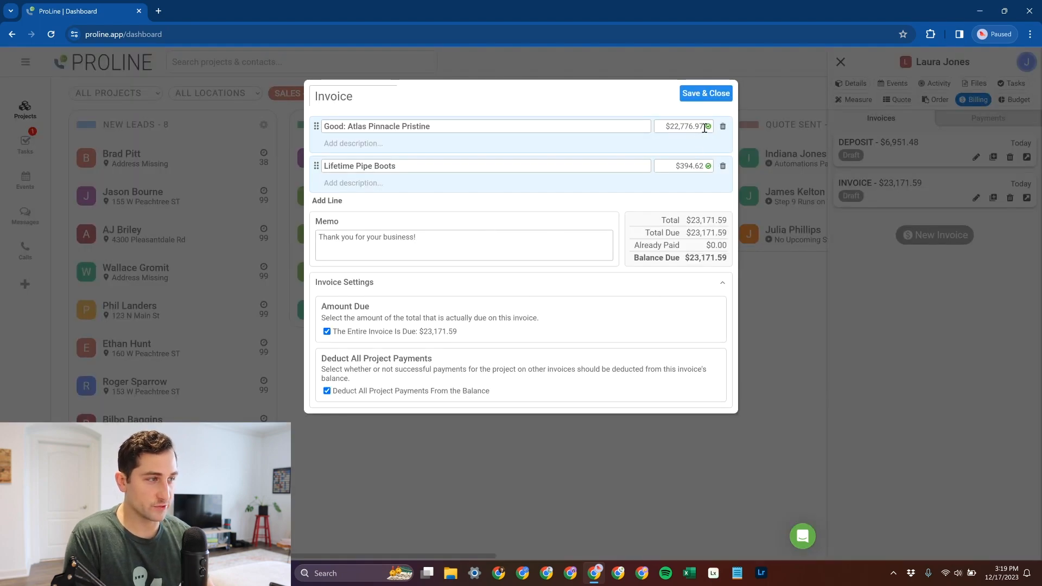
- Set the Good: Atlas Pinnacle Pristine line to $22,776.90, and sync it back to the approved option's amount
key(BackSpace)
text(0)
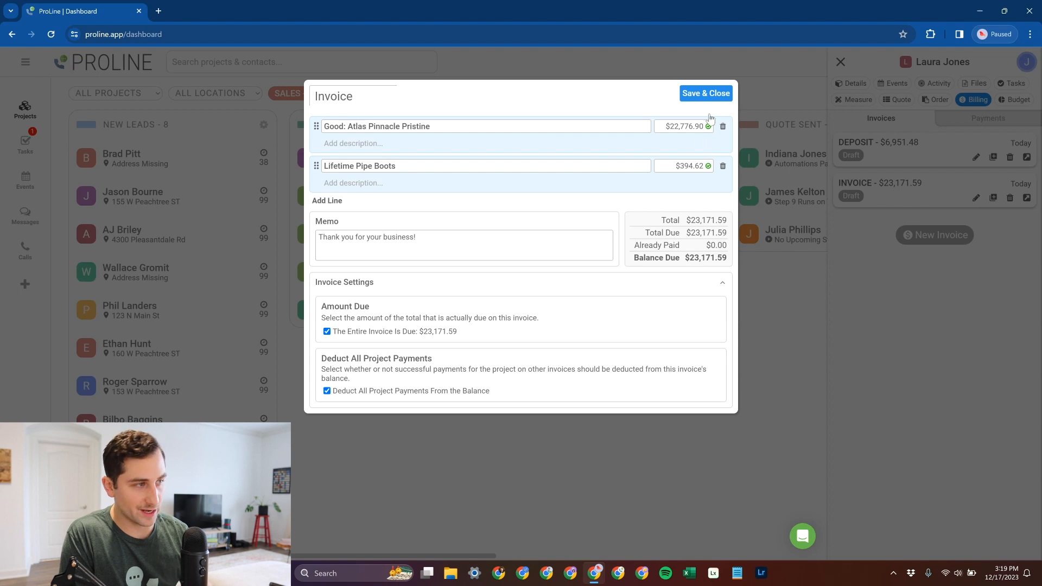
mouse_move(708, 130)
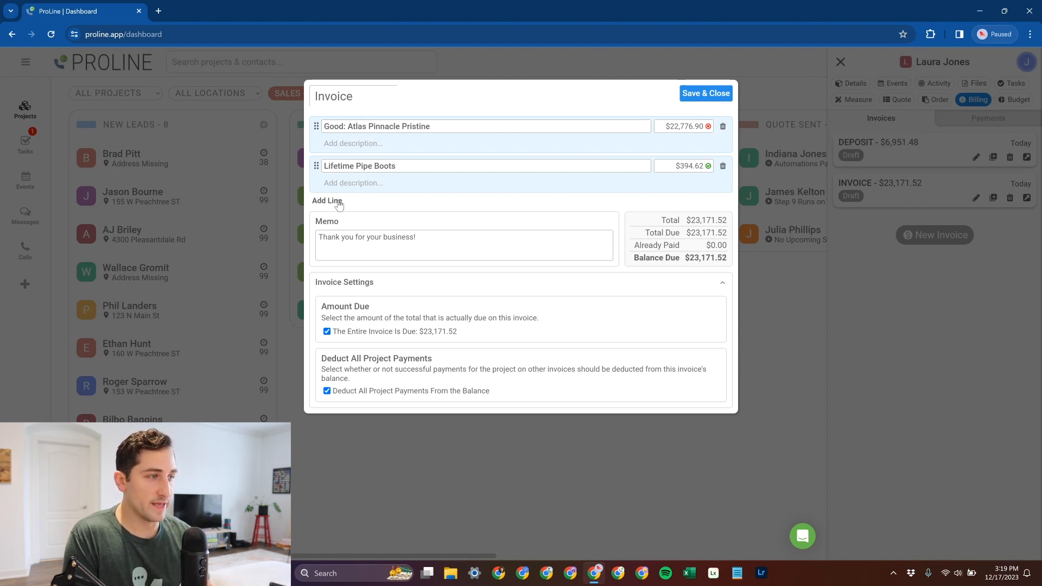
click(708, 127)
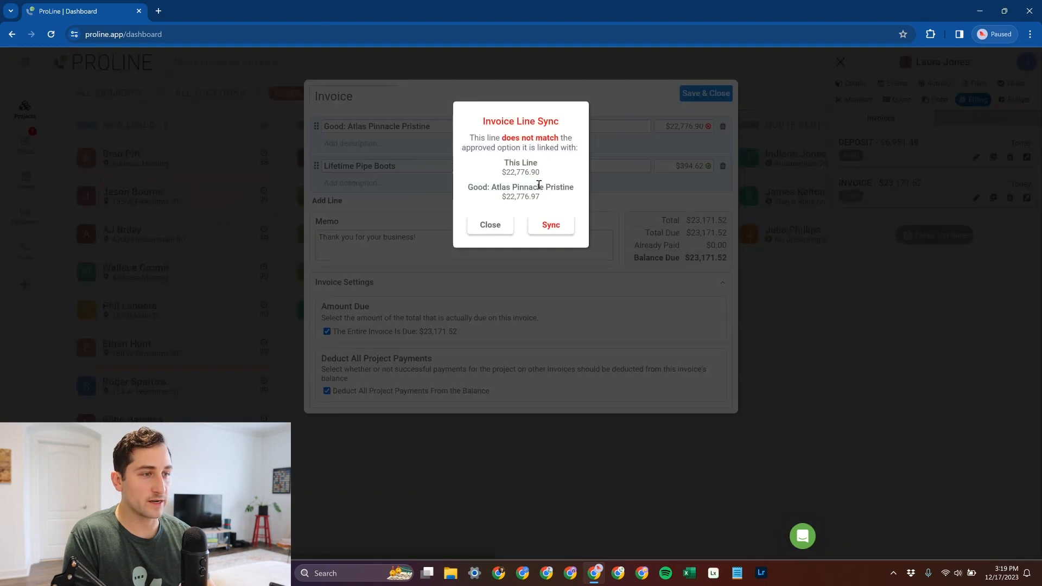
click(550, 224)
- Add a manual invoice line named Broken Flowerpot with an amount of -$100.00
click(339, 205)
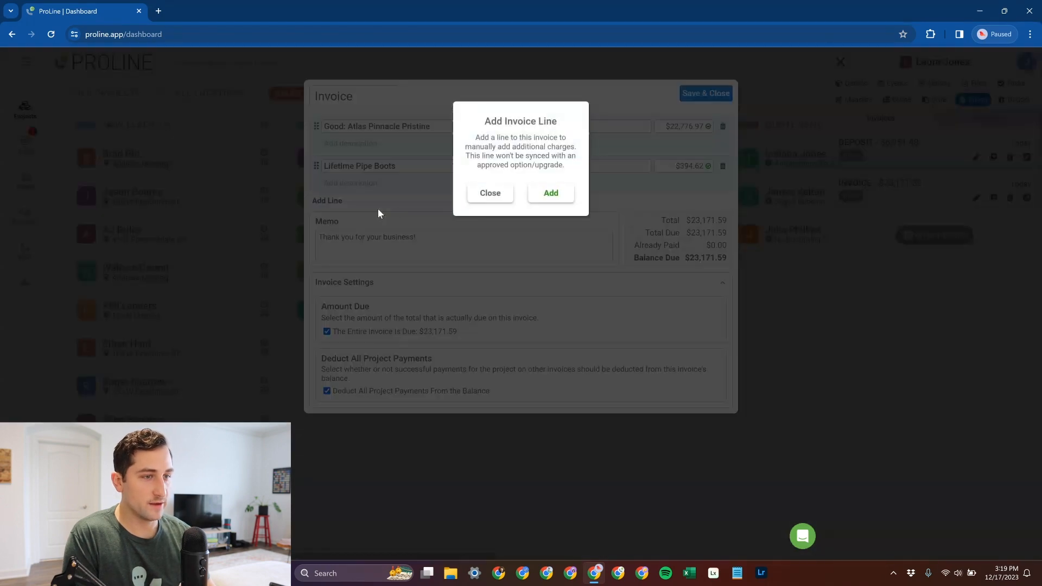
click(549, 196)
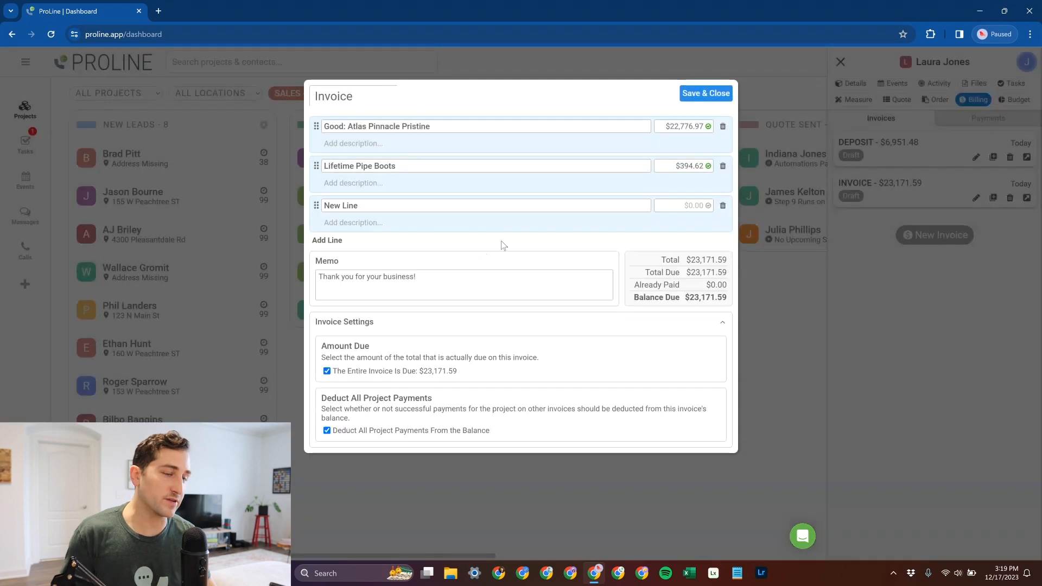
drag(400, 207, 321, 217)
text(Bropk)
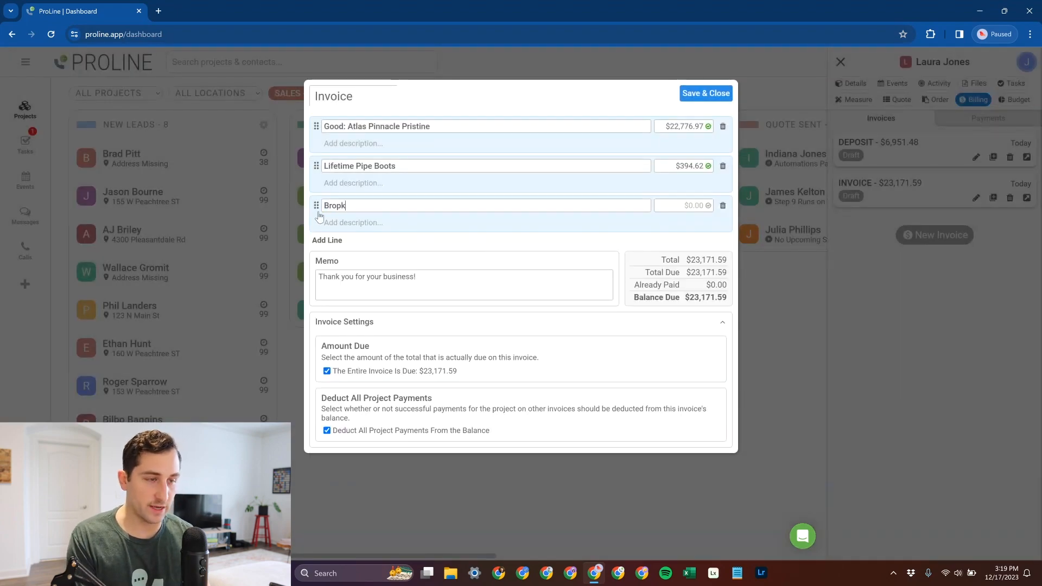
text(en)
key(BackSpace)
key(BackSpace)
key(BackSpace)
key(BackSpace)
key(BackSpace)
text(ke)
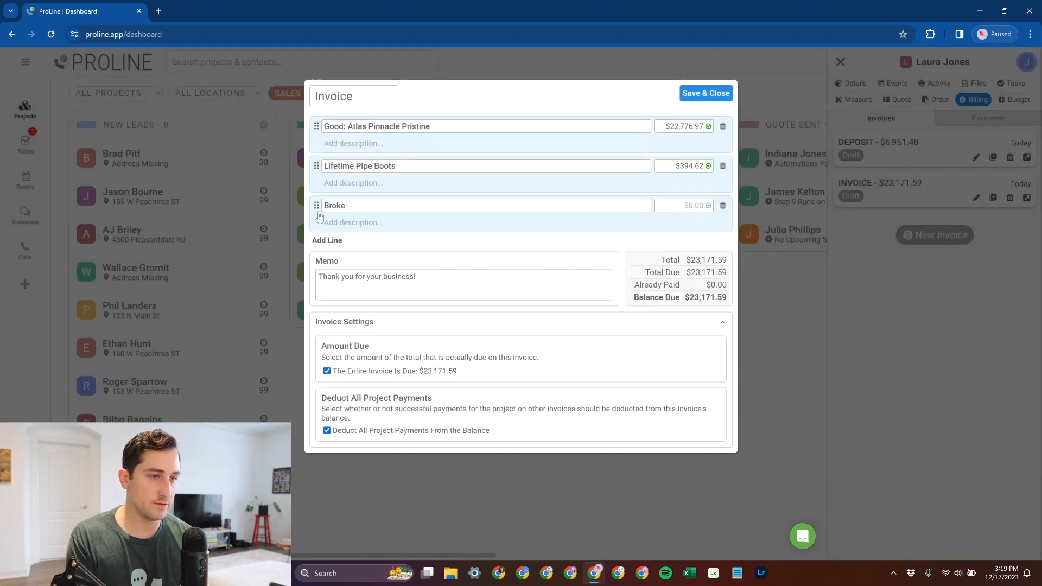
text(n Flowerpot)
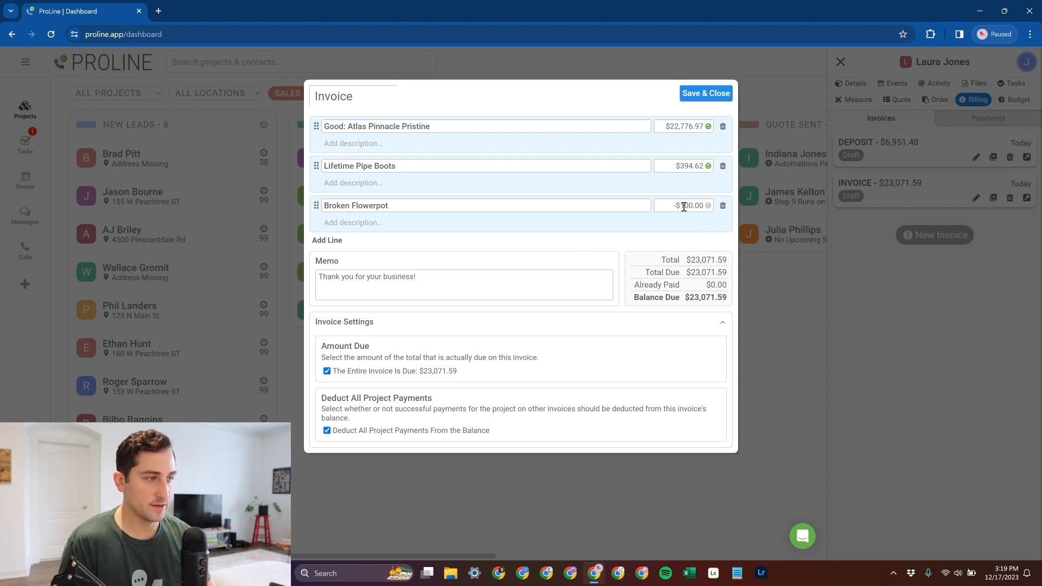
click(684, 206)
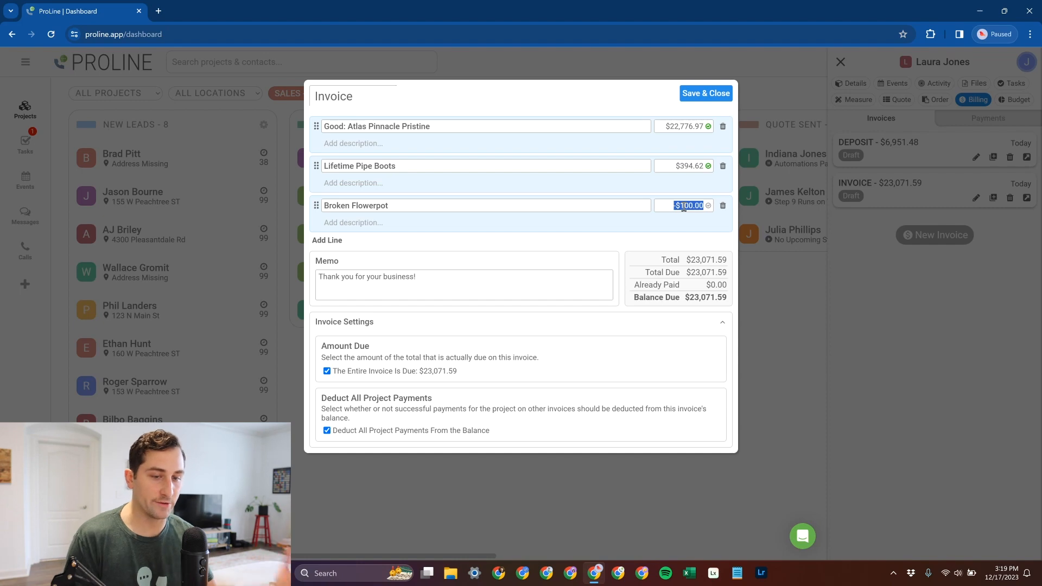
- Remove the Broken Flowerpot line from the invoice, and save and close the invoice
click(723, 206)
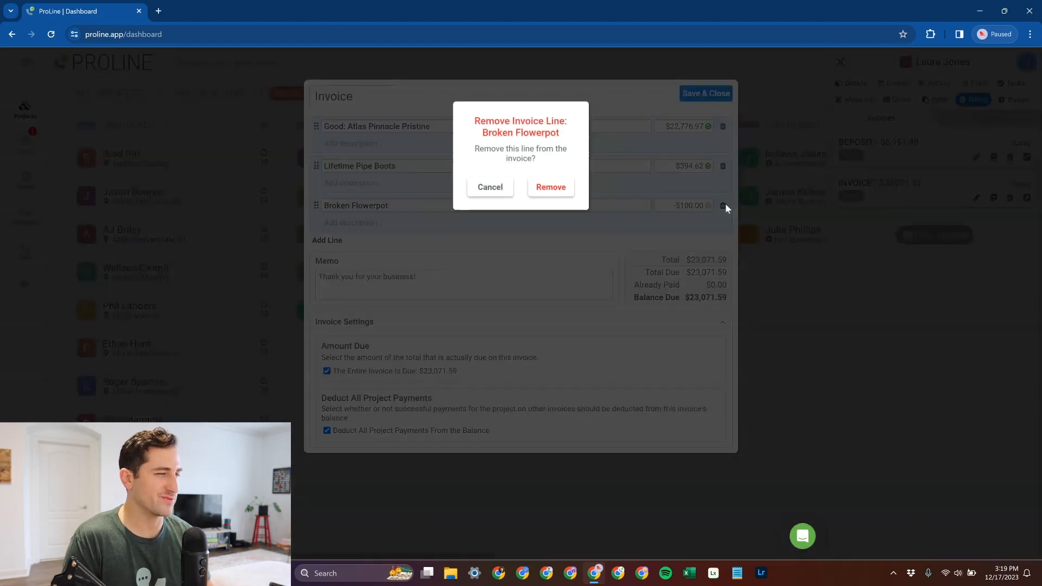
click(561, 190)
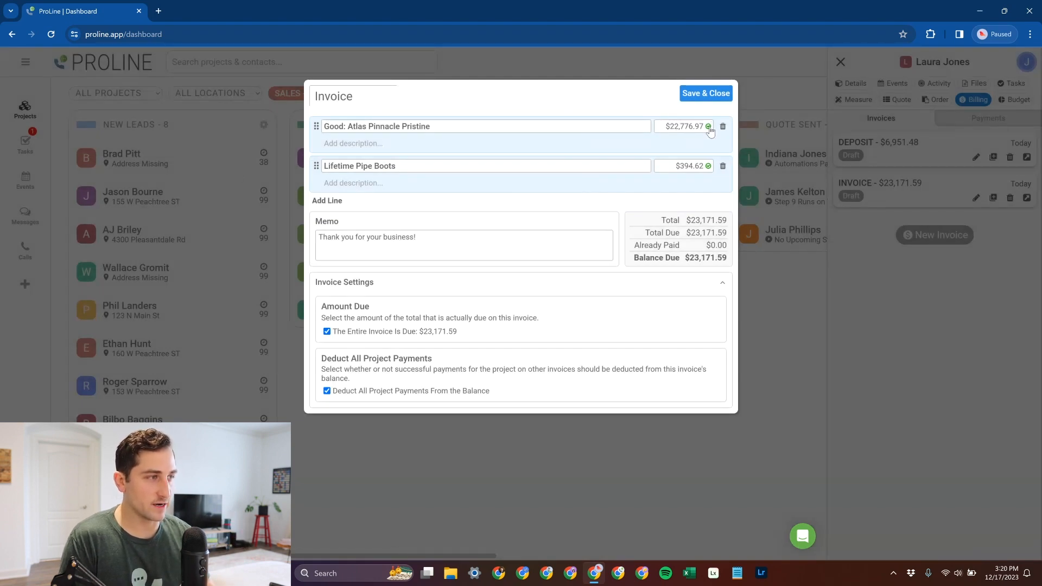
mouse_move(709, 130)
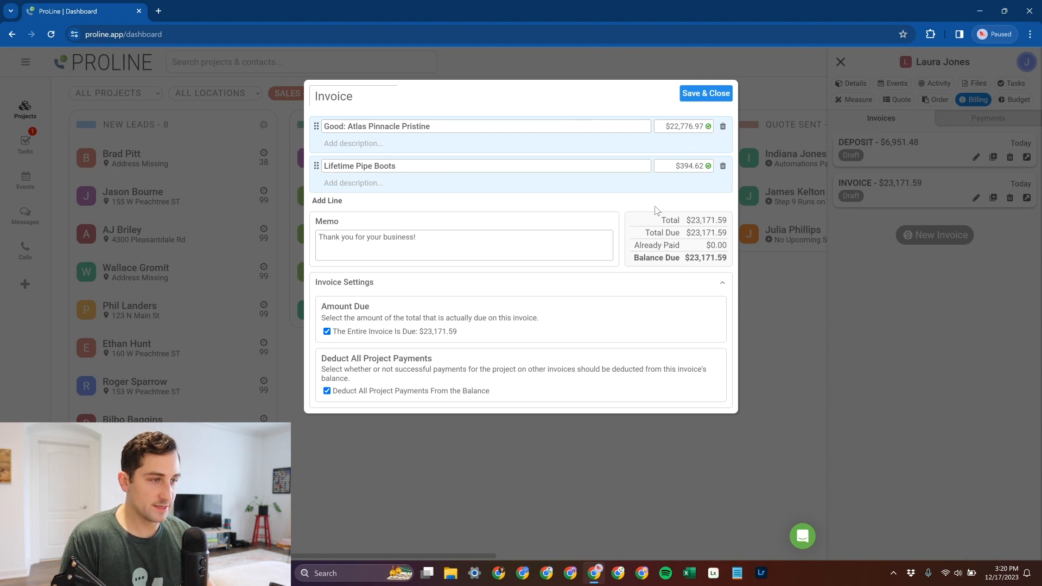
click(699, 99)
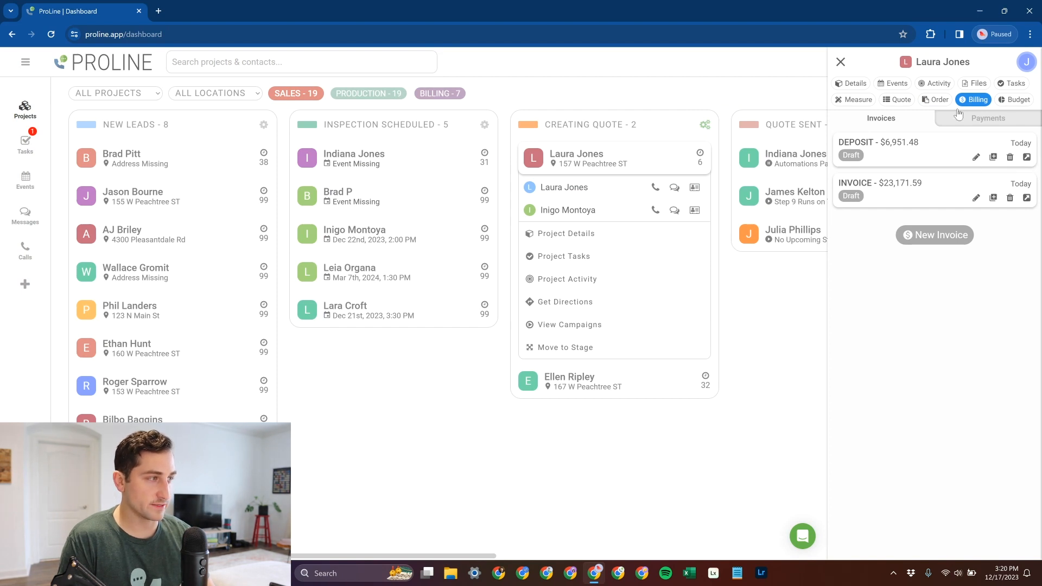
- Review the project's signed quote, material order and draft invoices, ending on the billing section
click(942, 100)
click(898, 100)
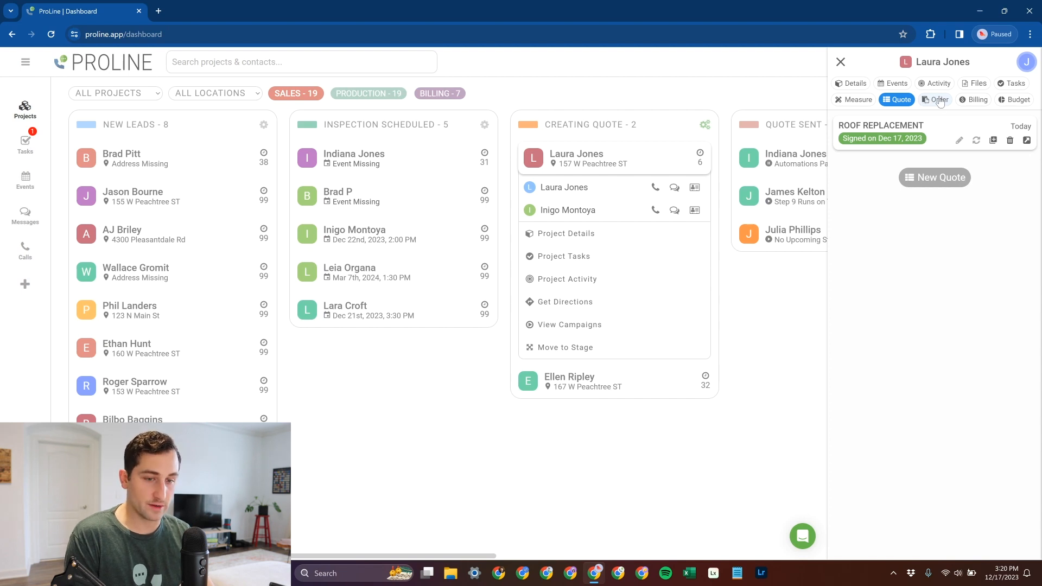
click(942, 103)
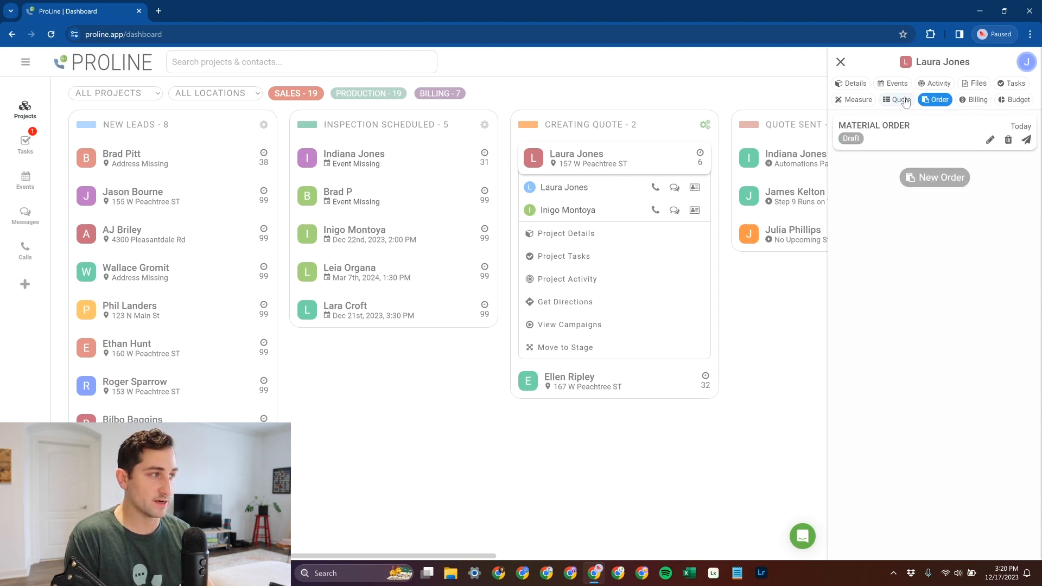
click(971, 100)
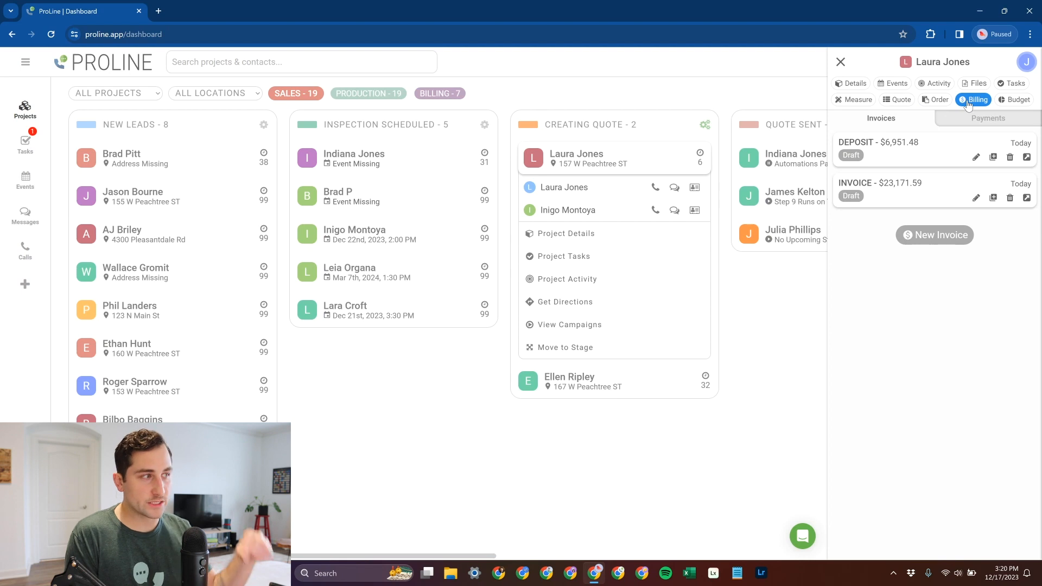
click(898, 100)
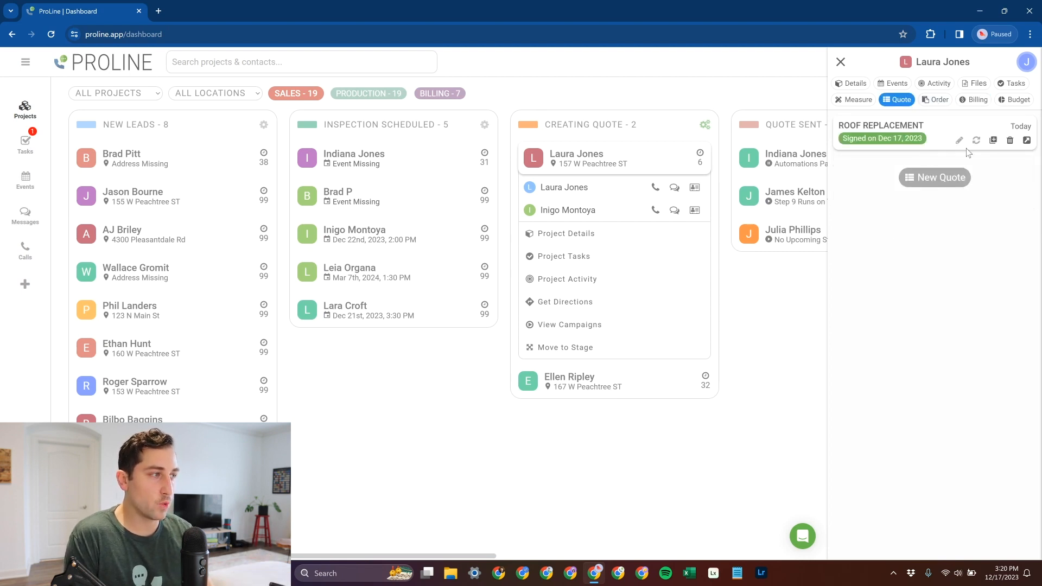
click(975, 100)
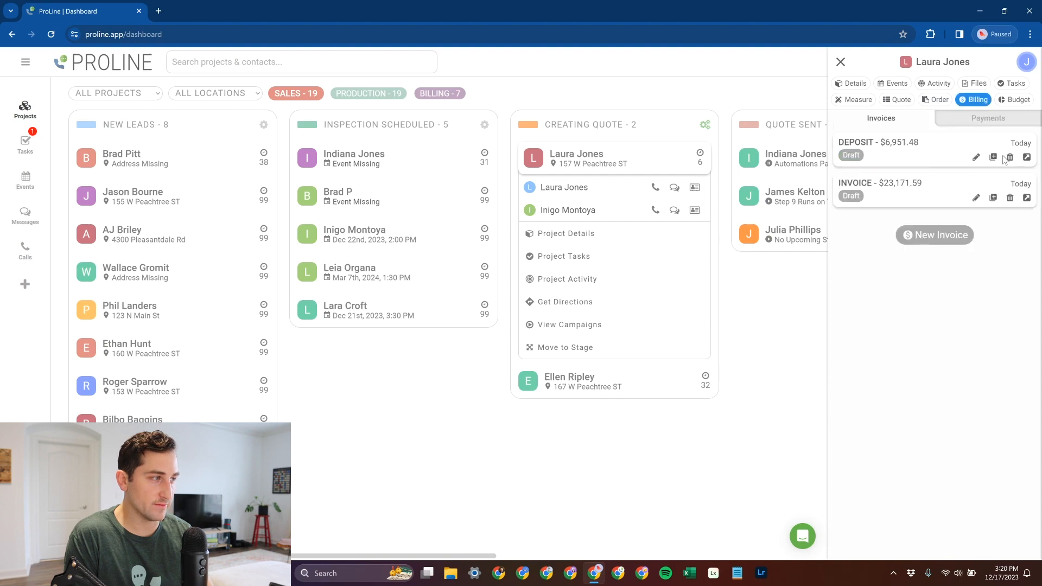
- Delete both draft invoices, the deposit and the remaining balance invoice, from the project's billing section
click(1010, 158)
click(550, 192)
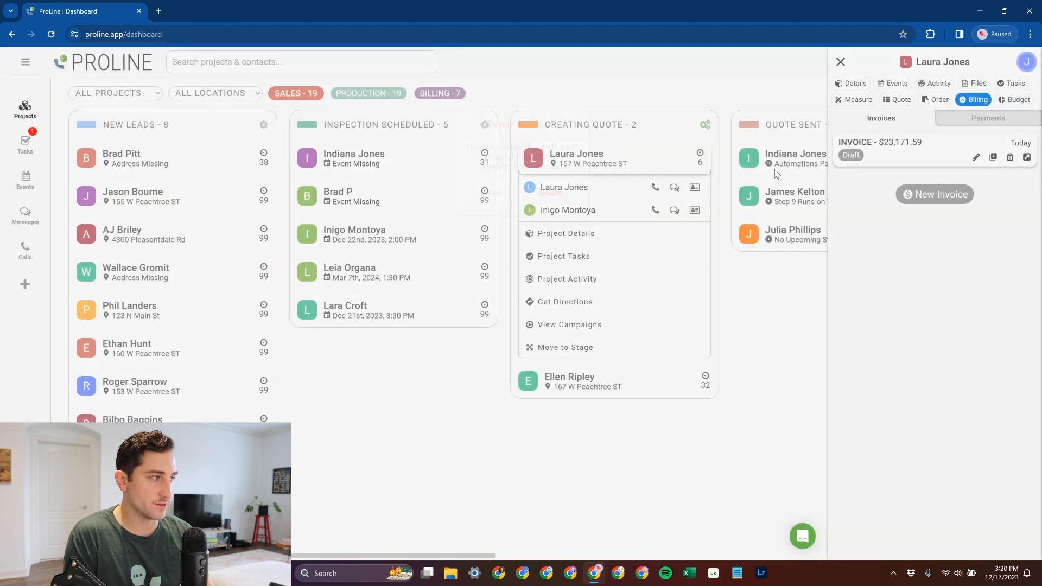
click(1009, 157)
click(551, 191)
- Delete the draft material order from the project's orders
click(935, 99)
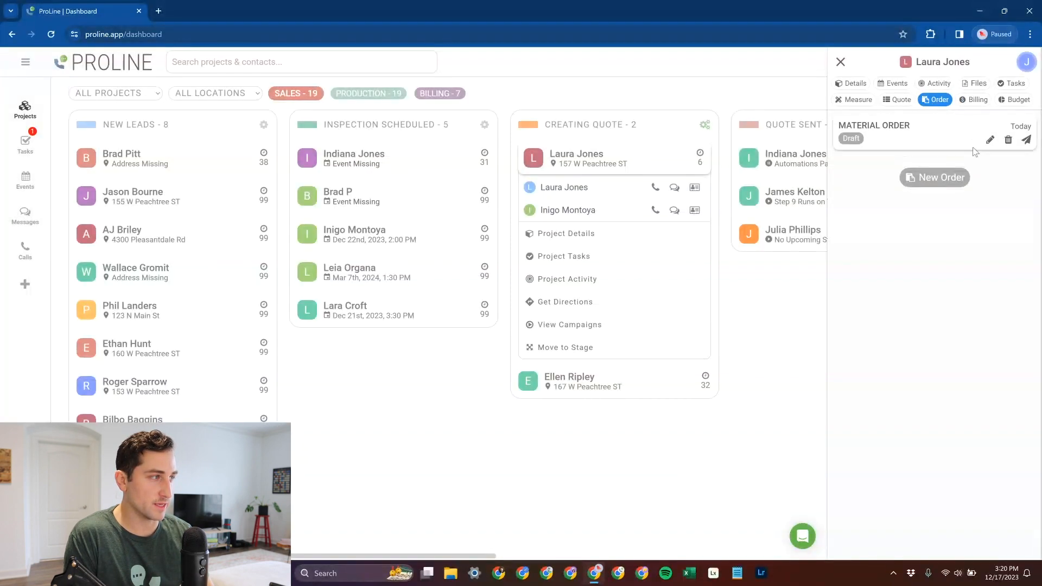
click(1009, 140)
click(551, 171)
- Delete the signed Roof Replacement quote from the project's quotes
click(898, 99)
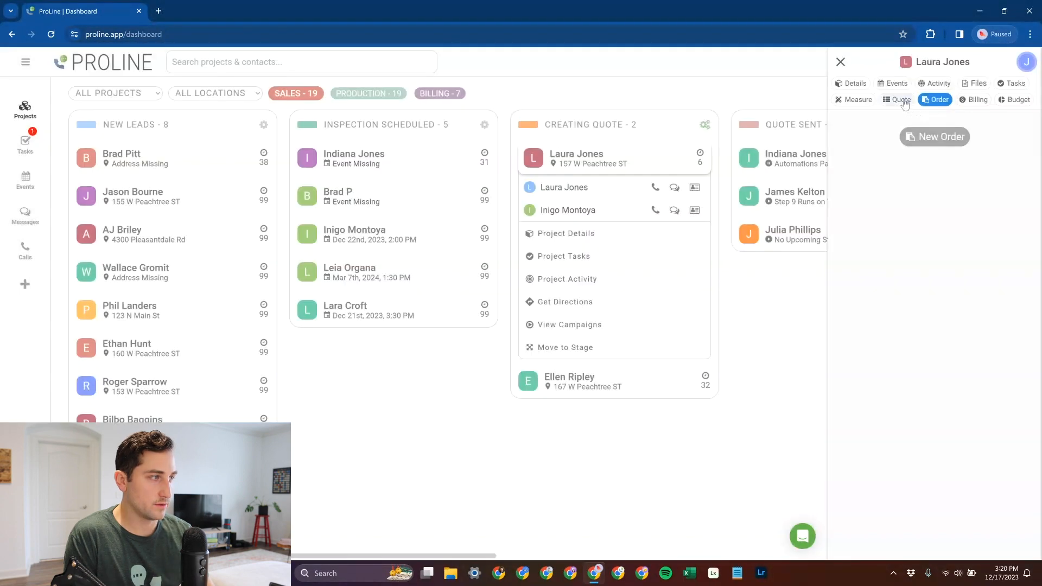
double_click(1009, 140)
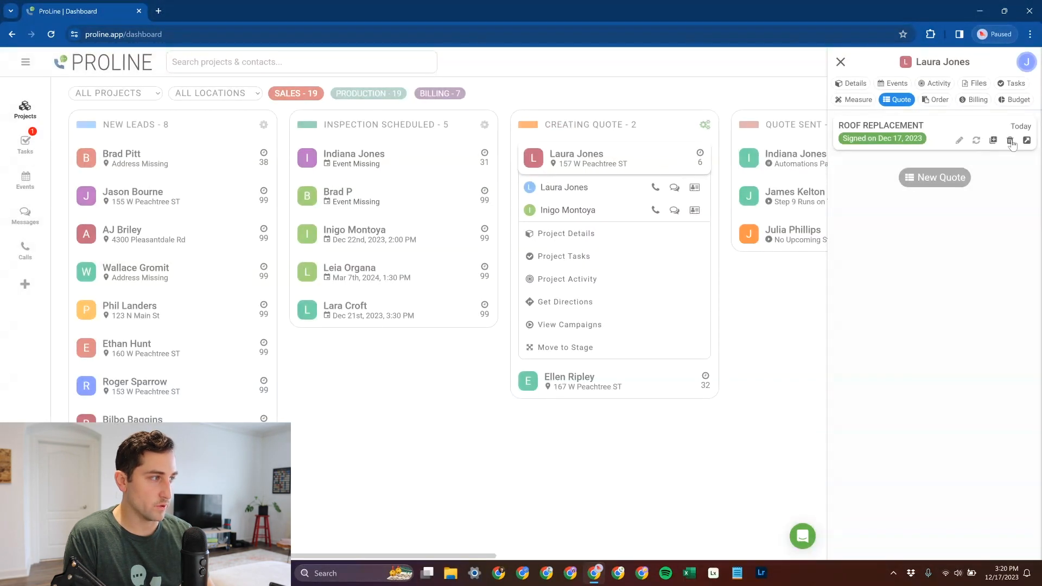
click(1009, 140)
click(551, 182)
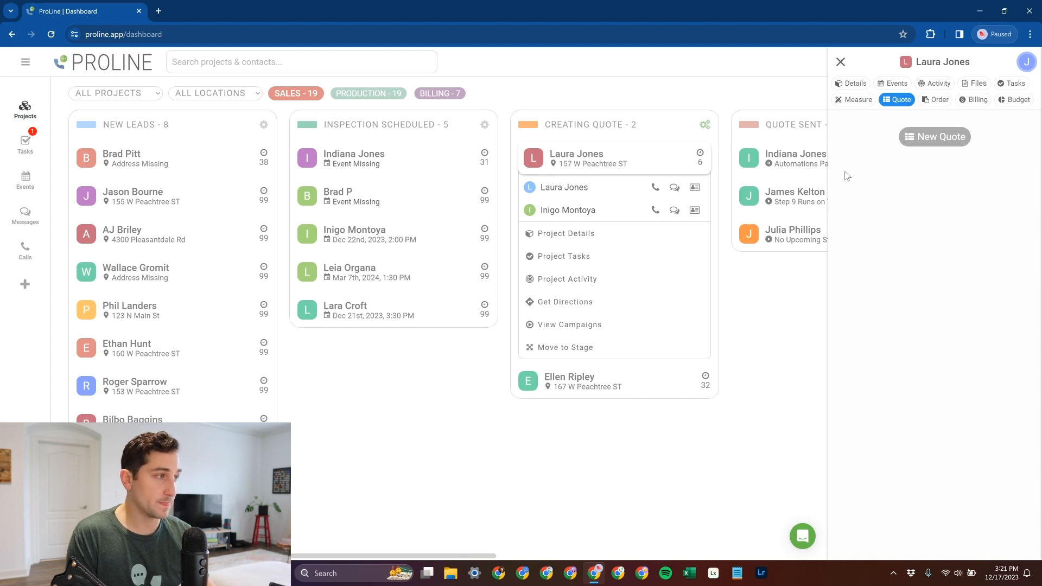
- Create a new order for the project from the Material Order template without linking a quote
click(938, 100)
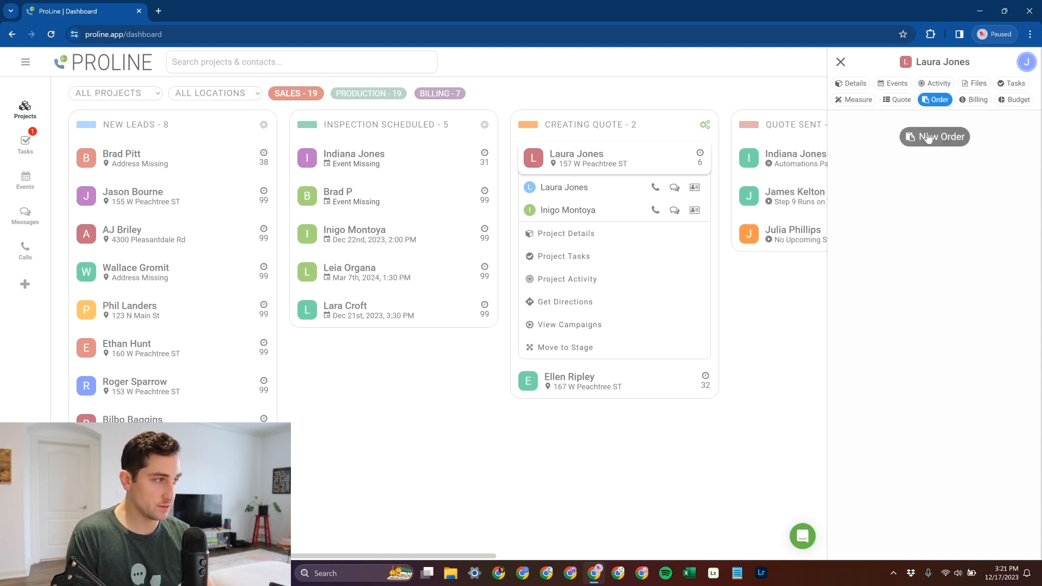
click(931, 140)
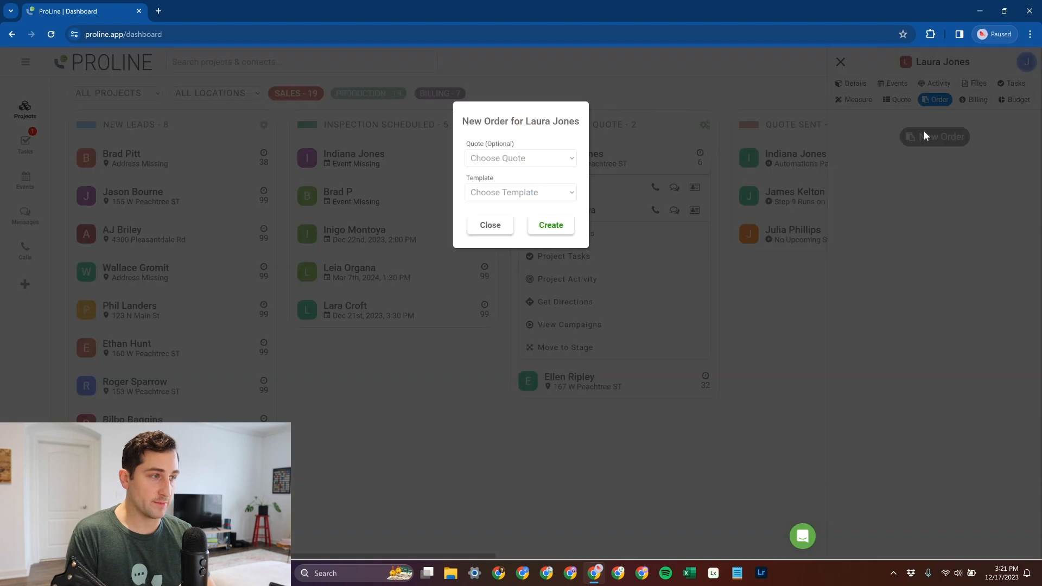
click(533, 163)
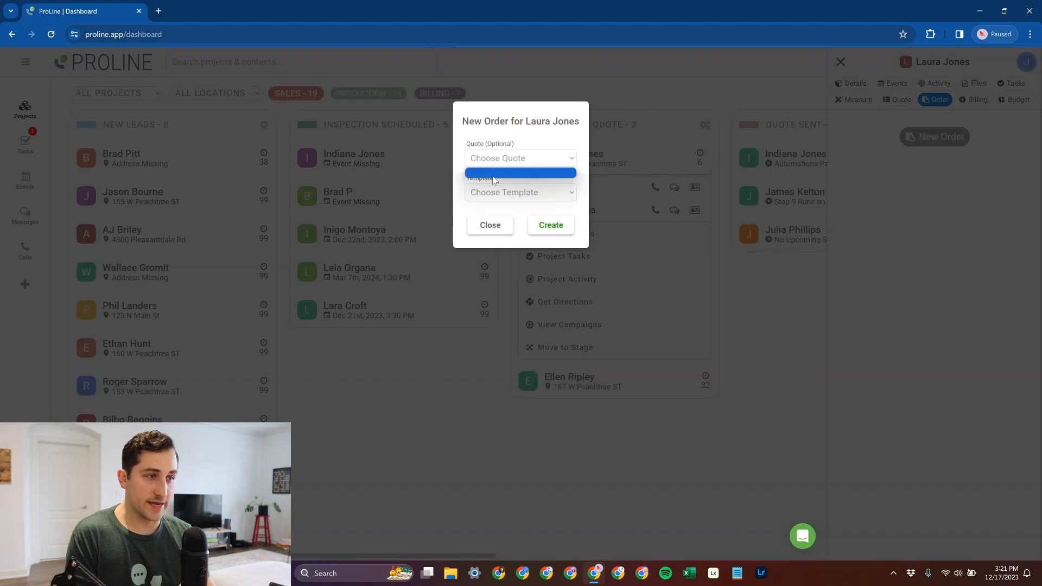
click(513, 144)
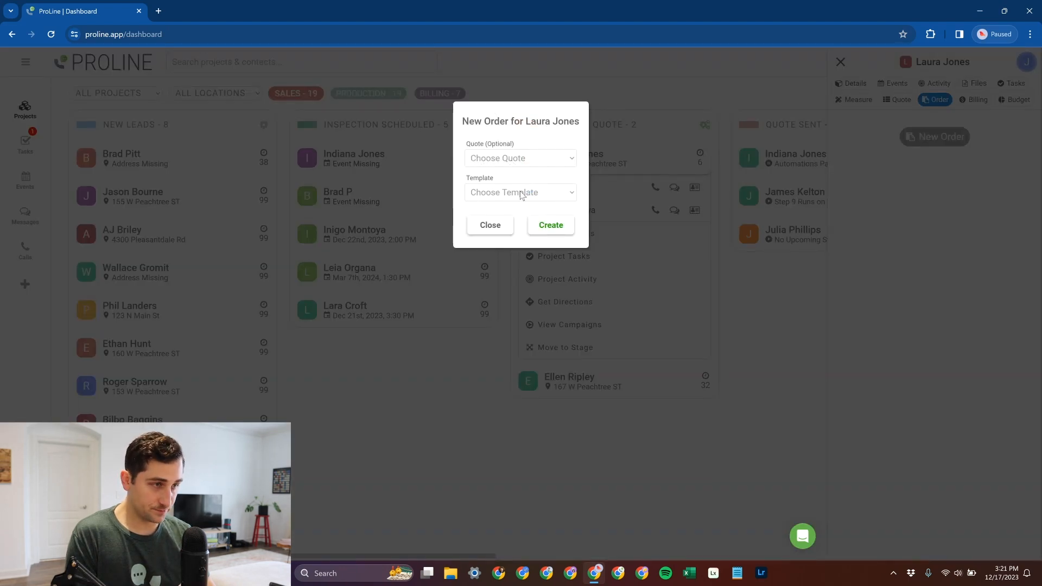
click(519, 163)
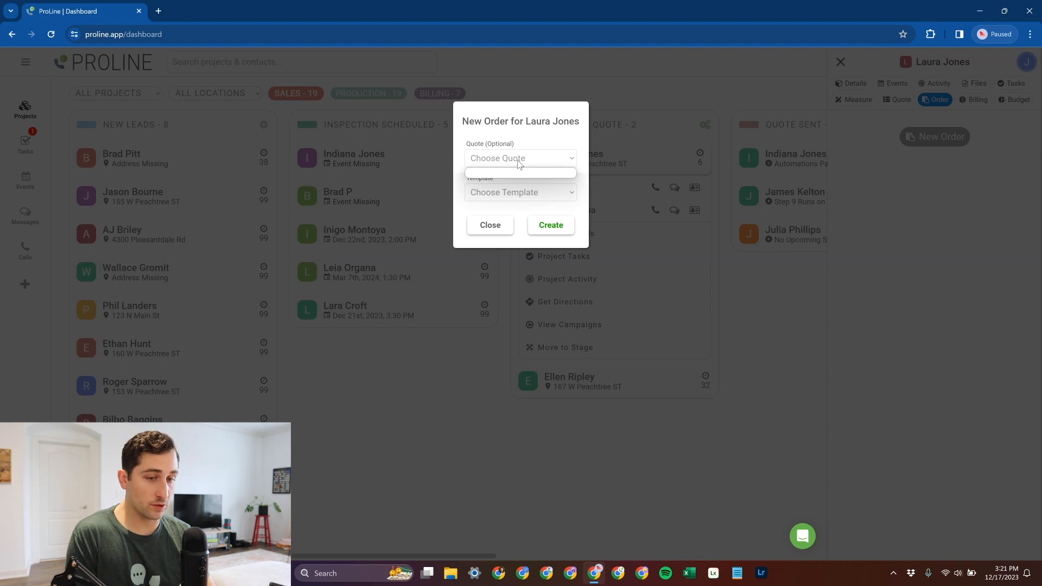
click(520, 151)
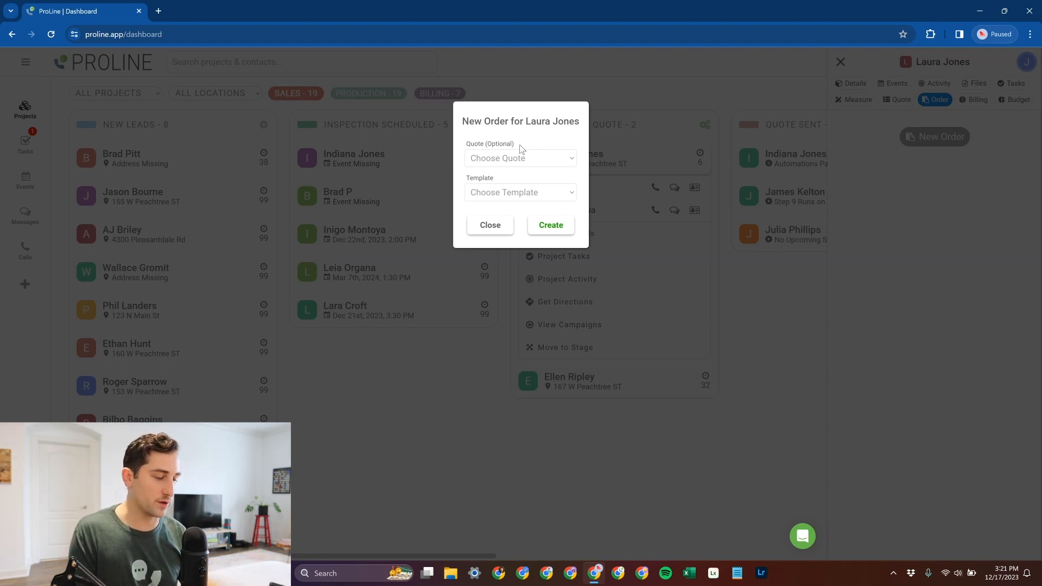
click(530, 158)
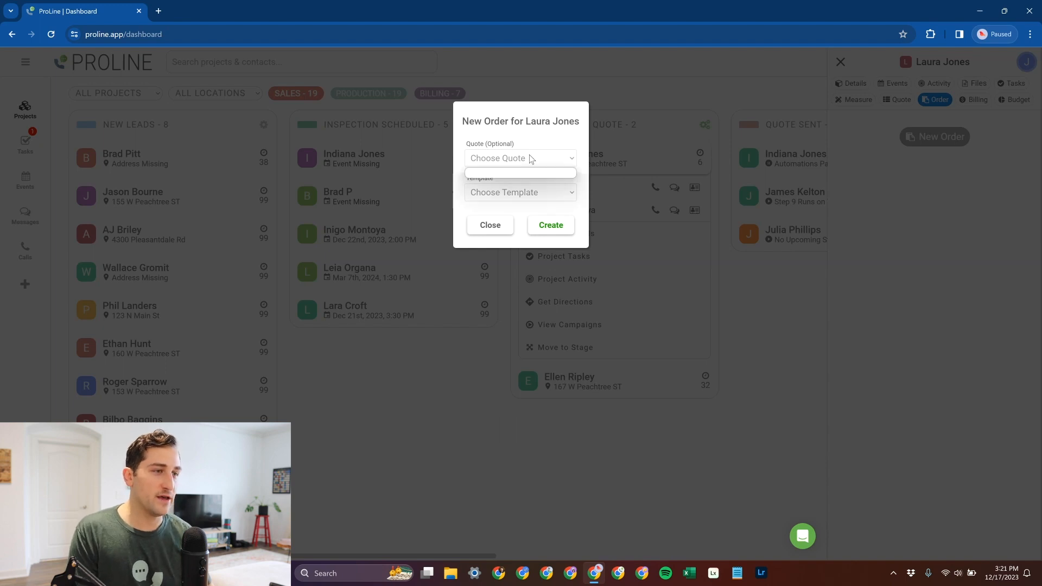
click(549, 160)
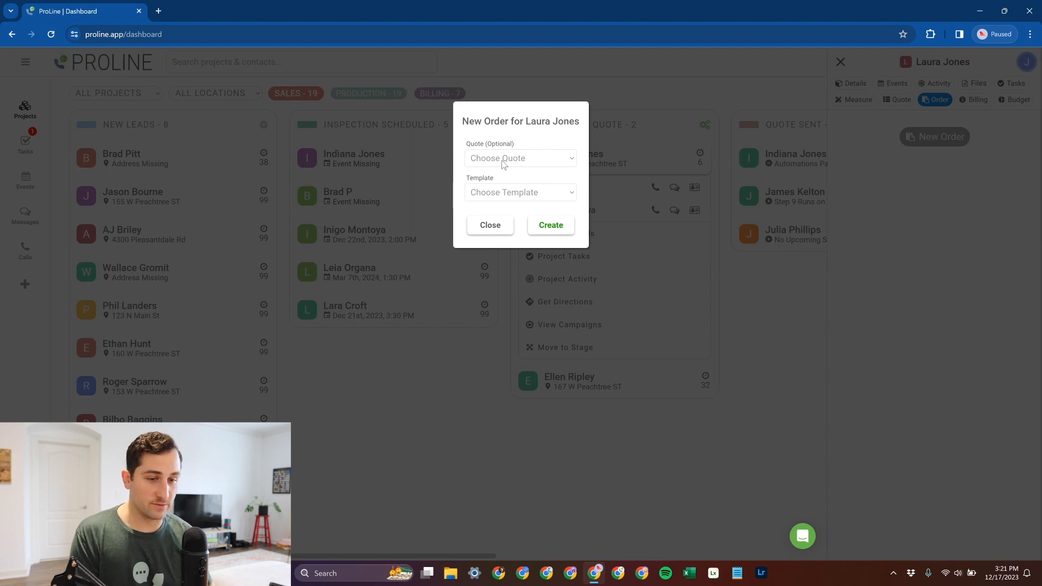
click(542, 158)
click(540, 157)
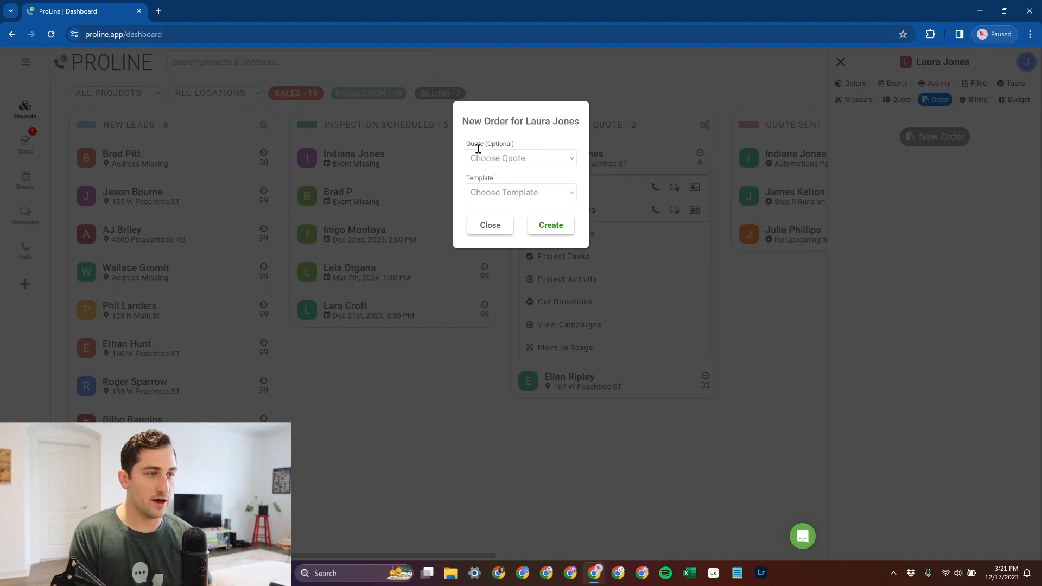
click(519, 192)
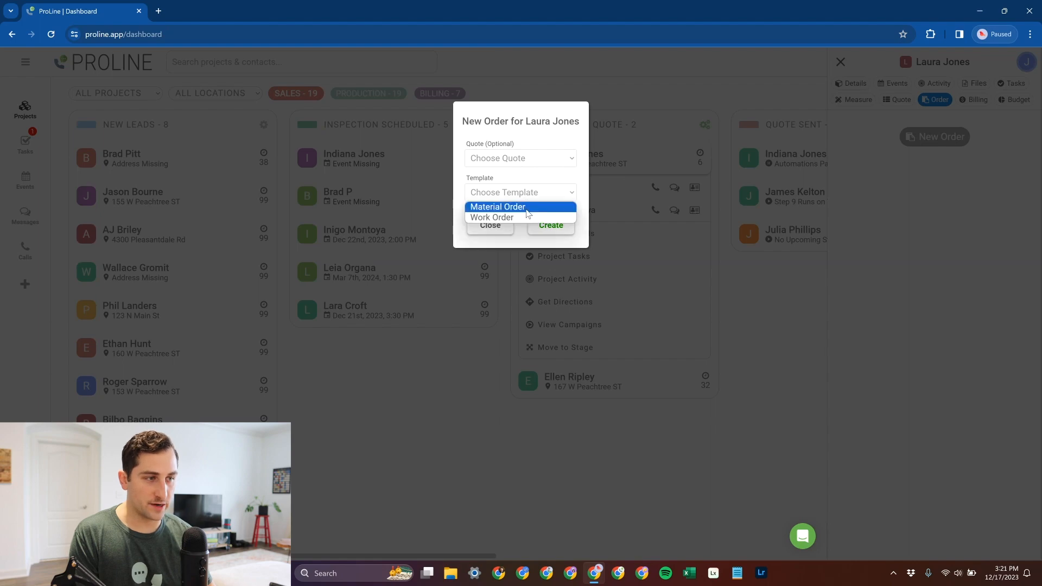
click(527, 209)
click(549, 228)
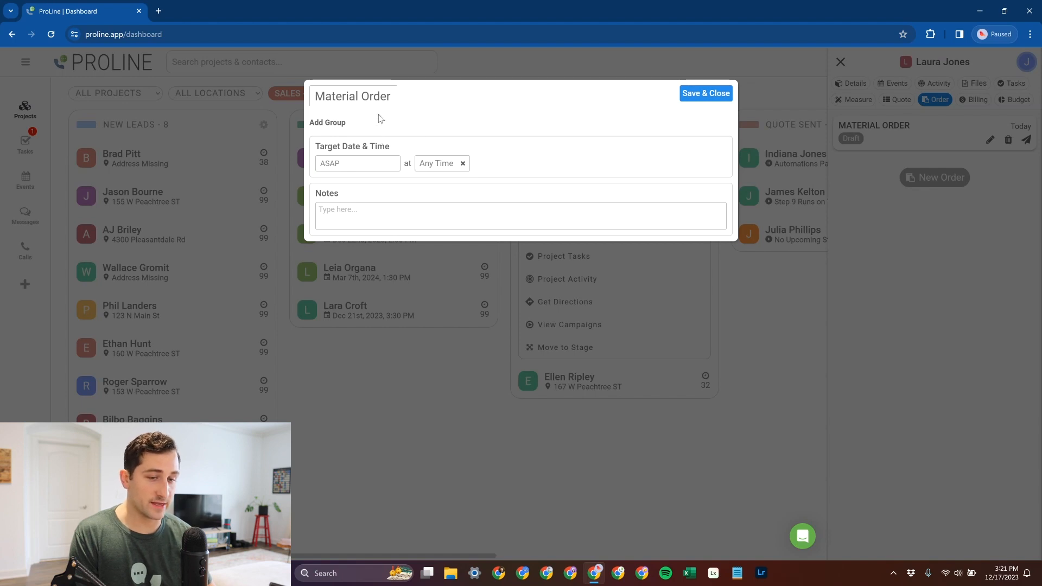
- Add an order group named Roof Replacement to the material order
click(348, 123)
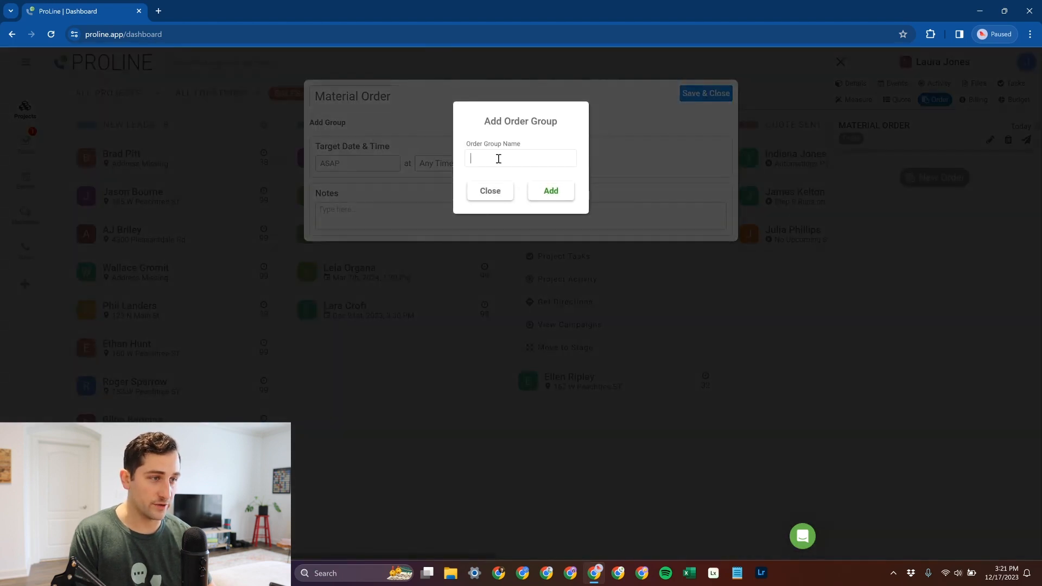
click(498, 158)
text(Roof)
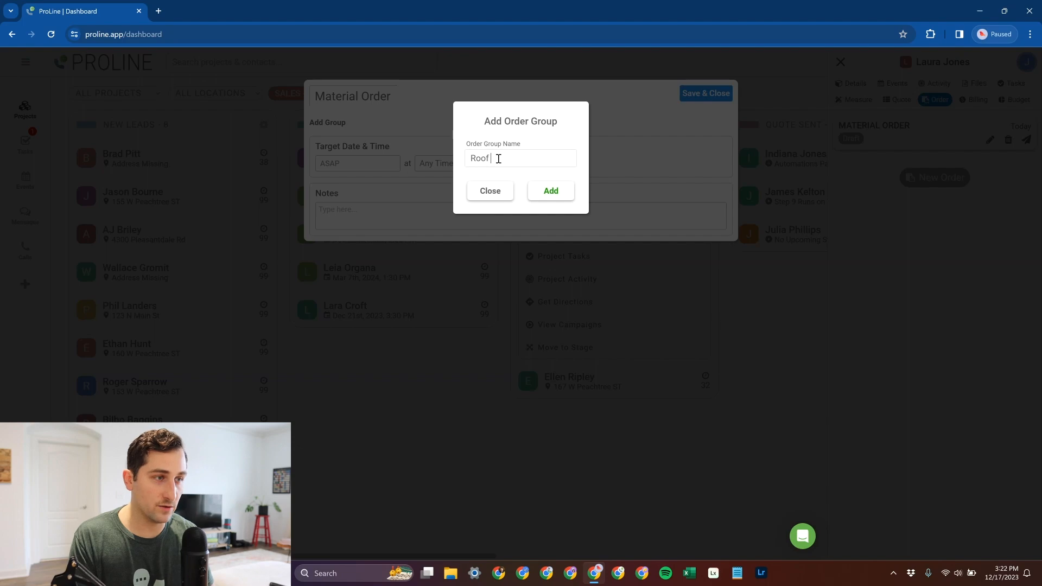
text( Replameen)
key(BackSpace)
key(BackSpace)
key(BackSpace)
key(BackSpace)
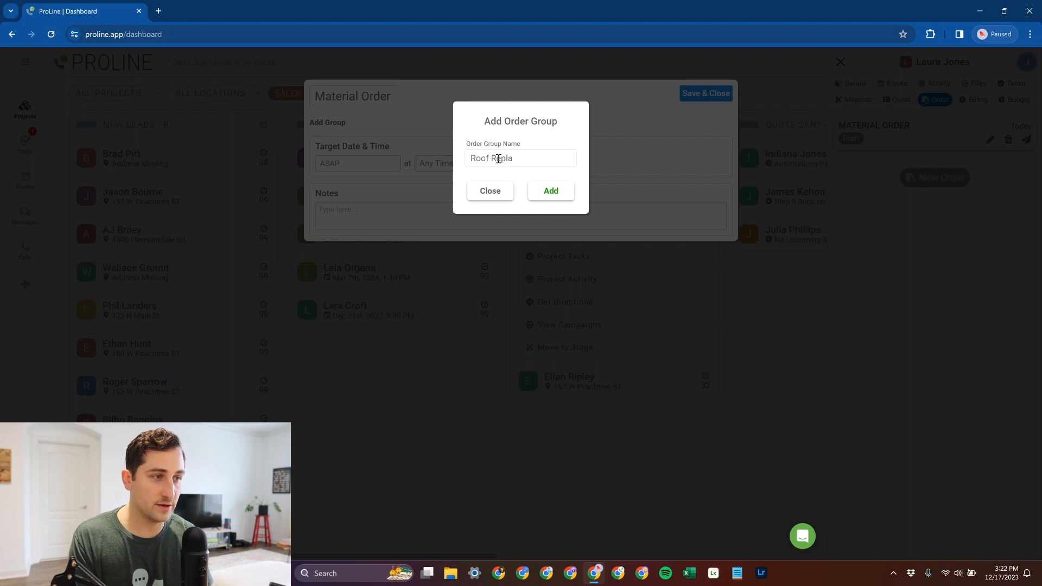
text(cemn)
key(BackSpace)
key(BackSpace)
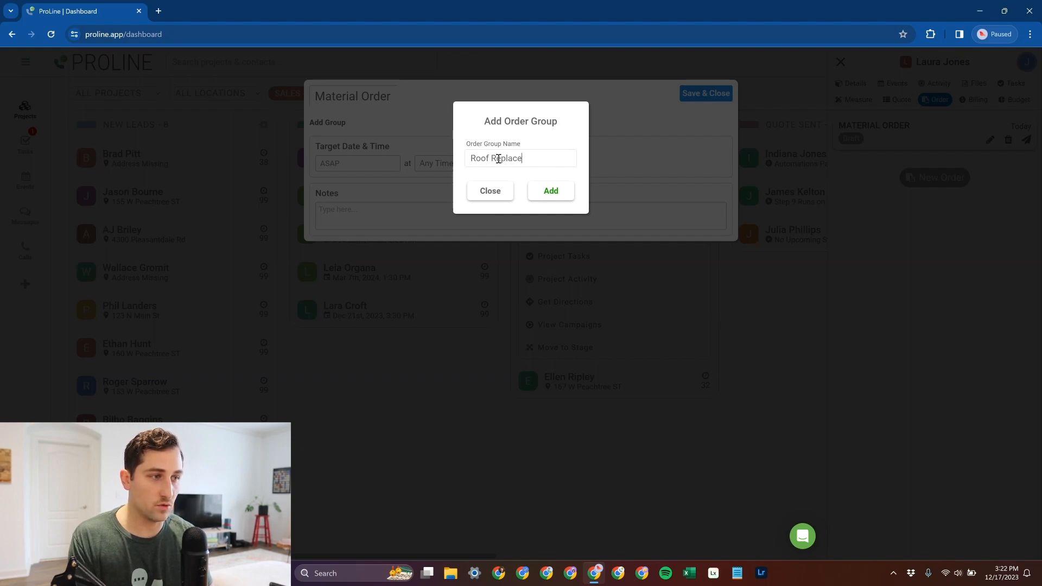
text(ment)
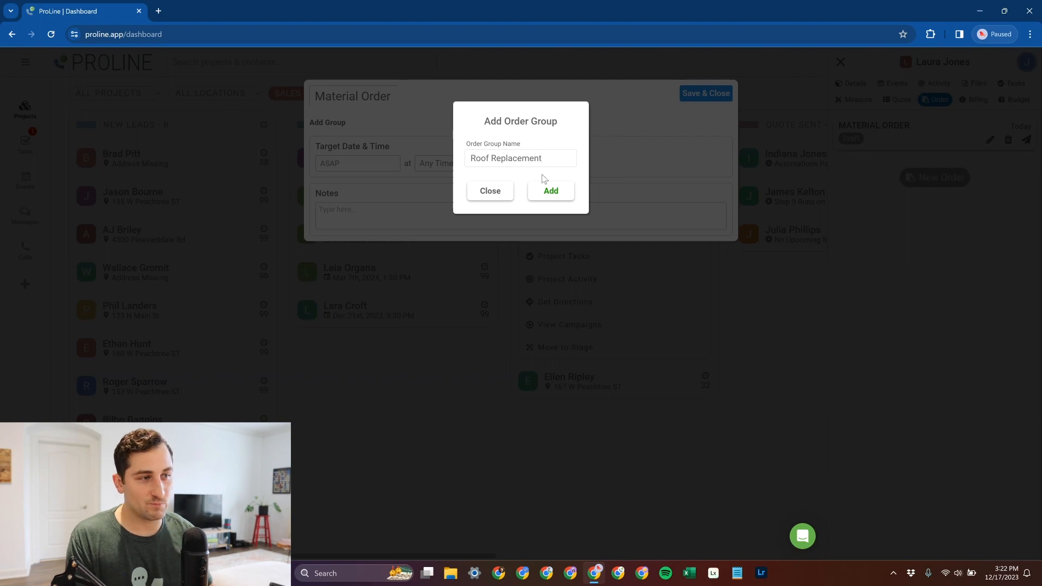
click(551, 190)
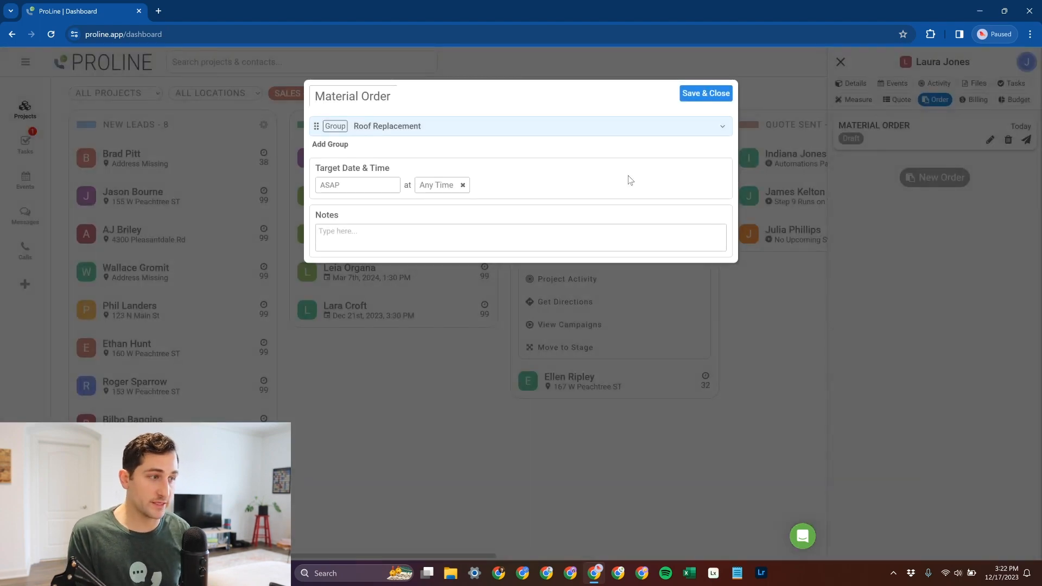
- Expand the Roof Replacement group and add the price item ATLAS PRO-CUT STARTER SHINGLE as a line item
click(715, 133)
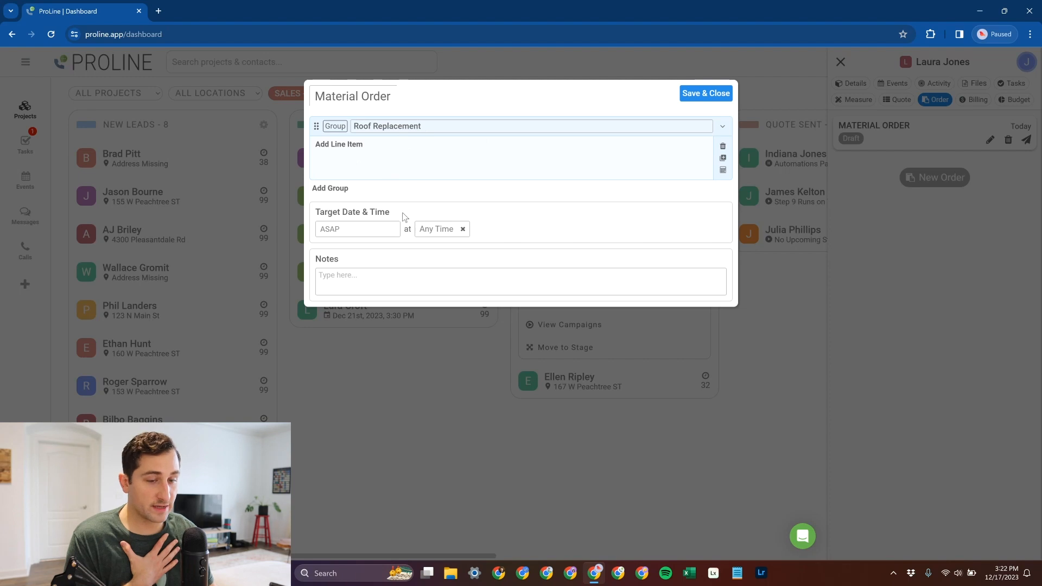
click(349, 147)
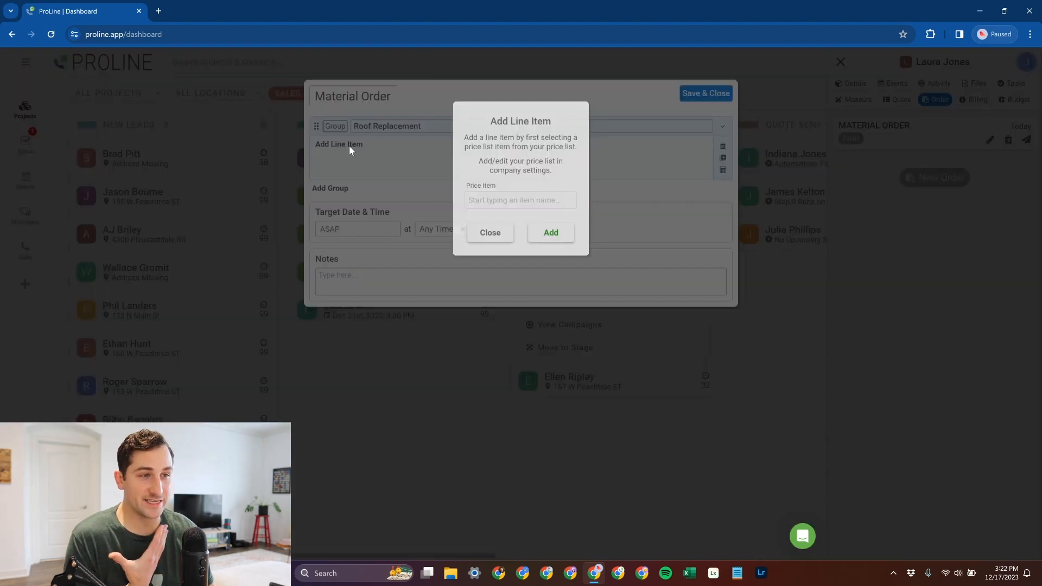
click(516, 197)
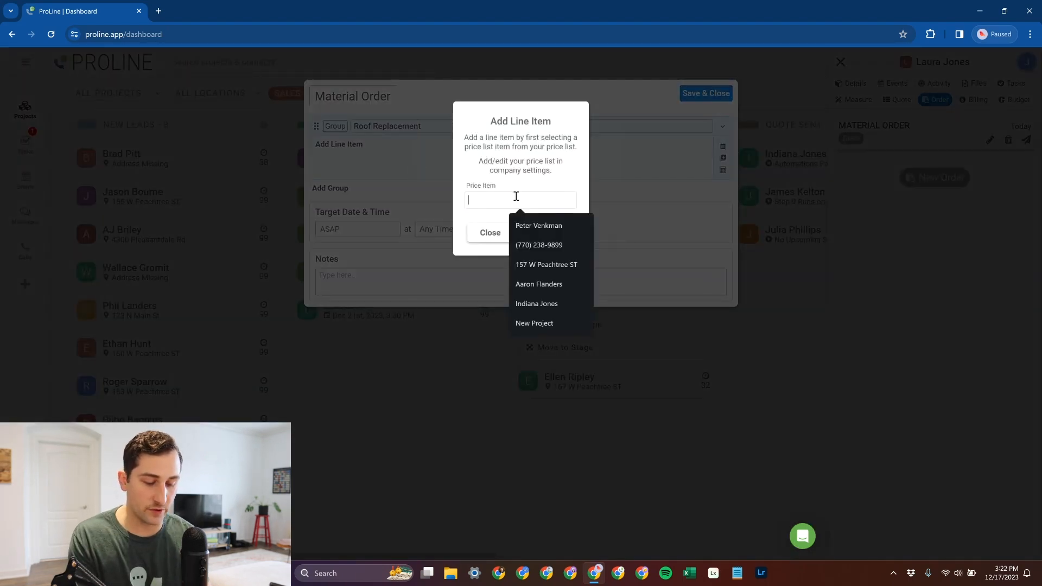
text(atl)
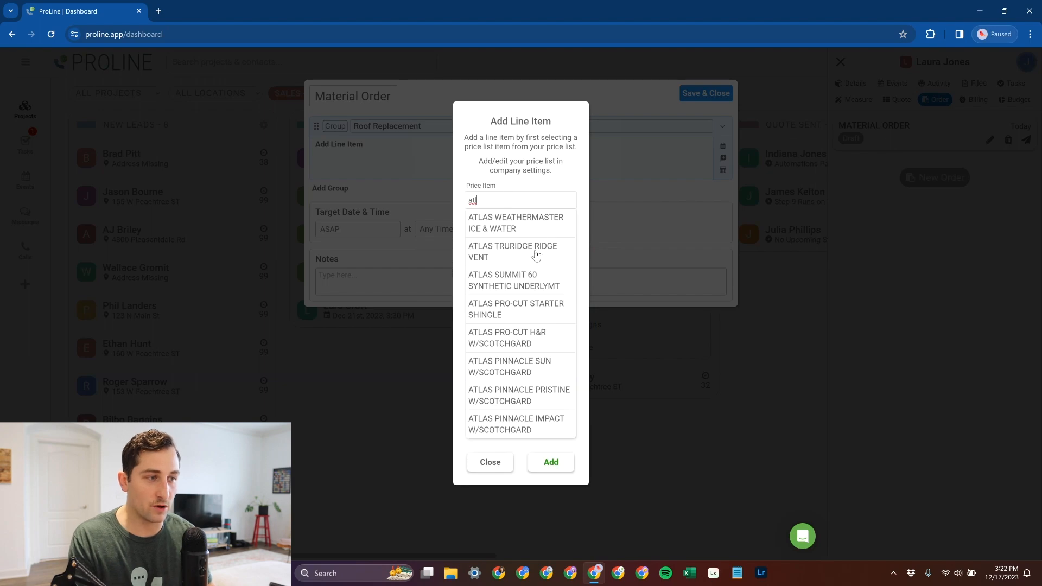
click(551, 307)
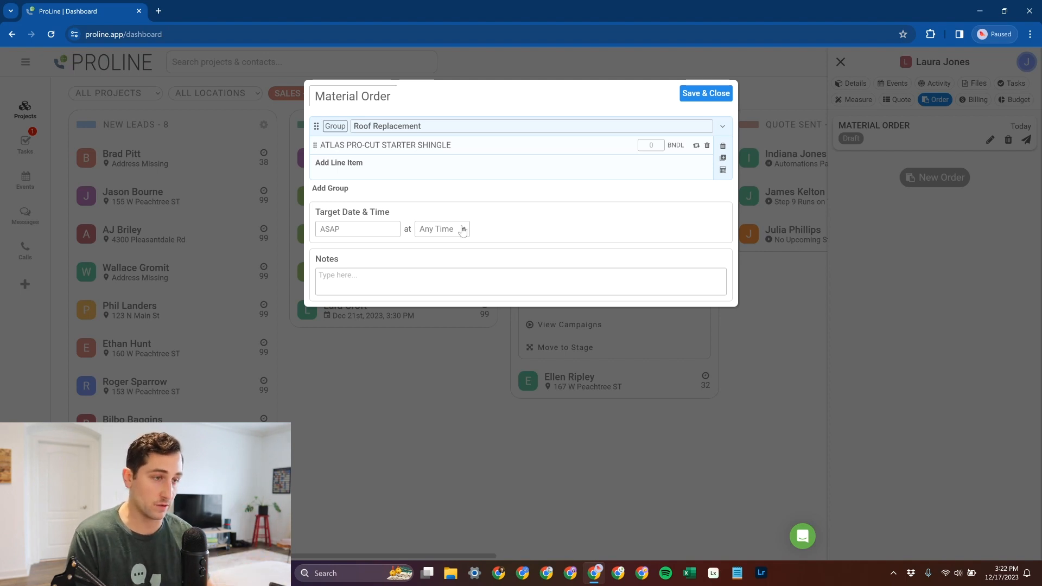
- Add the price item TOUCH-UP PAINT to the Roof Replacement group, and save and close the material order
click(354, 163)
click(505, 200)
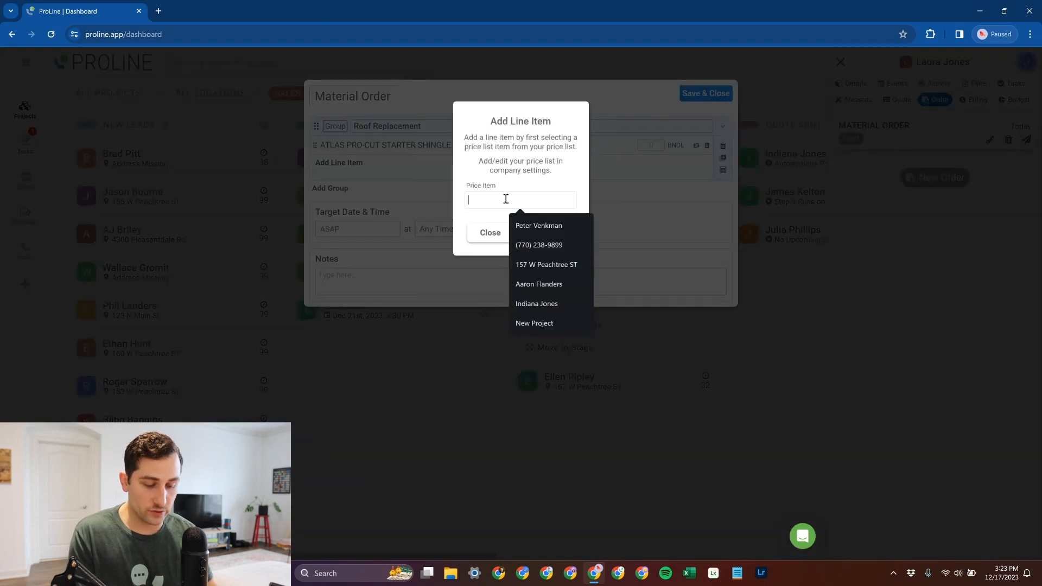
text(ice)
key(BackSpace)
key(BackSpace)
key(BackSpace)
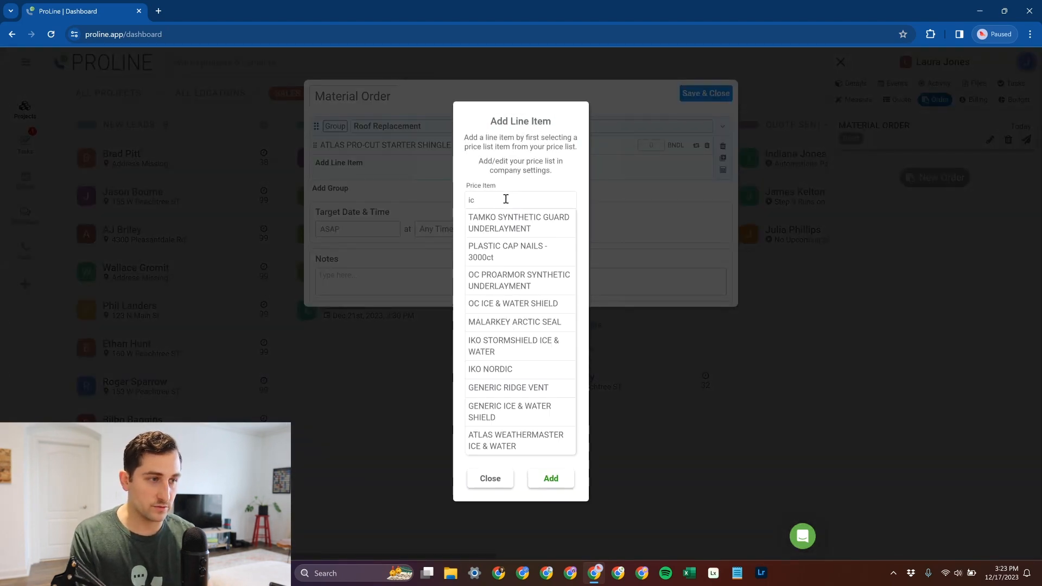
text(touch)
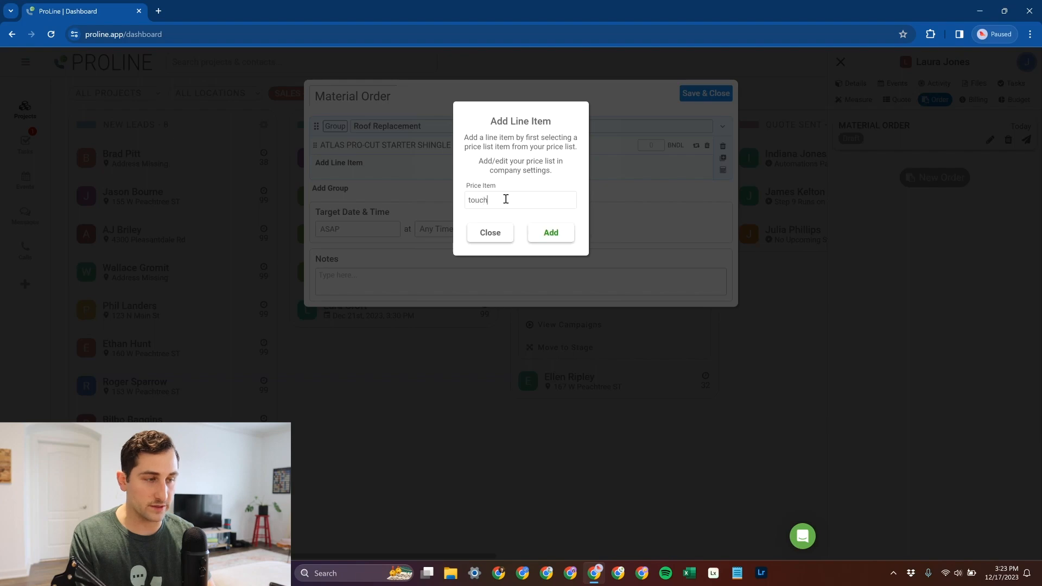
click(500, 216)
click(547, 235)
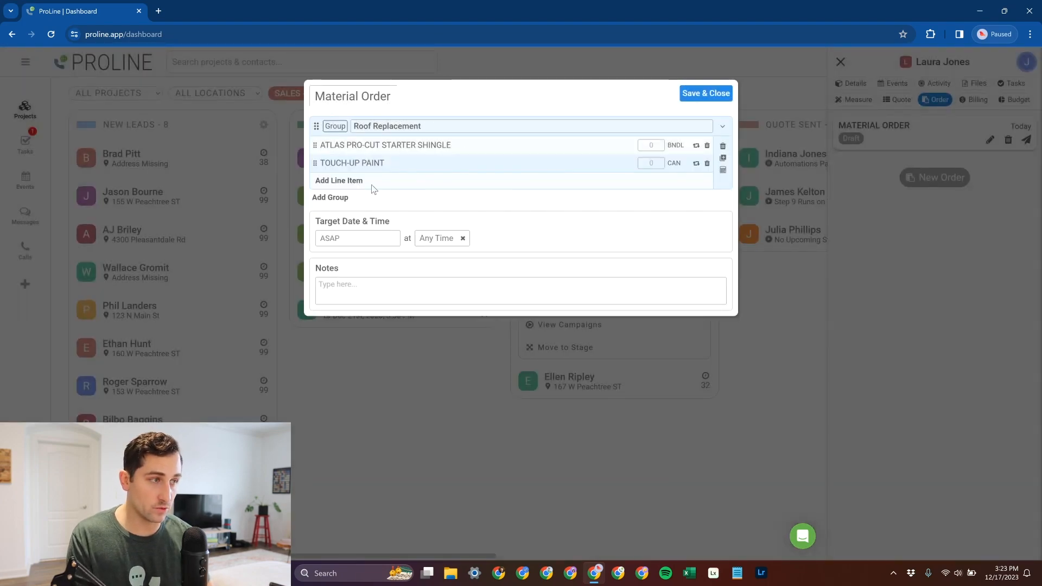
click(656, 146)
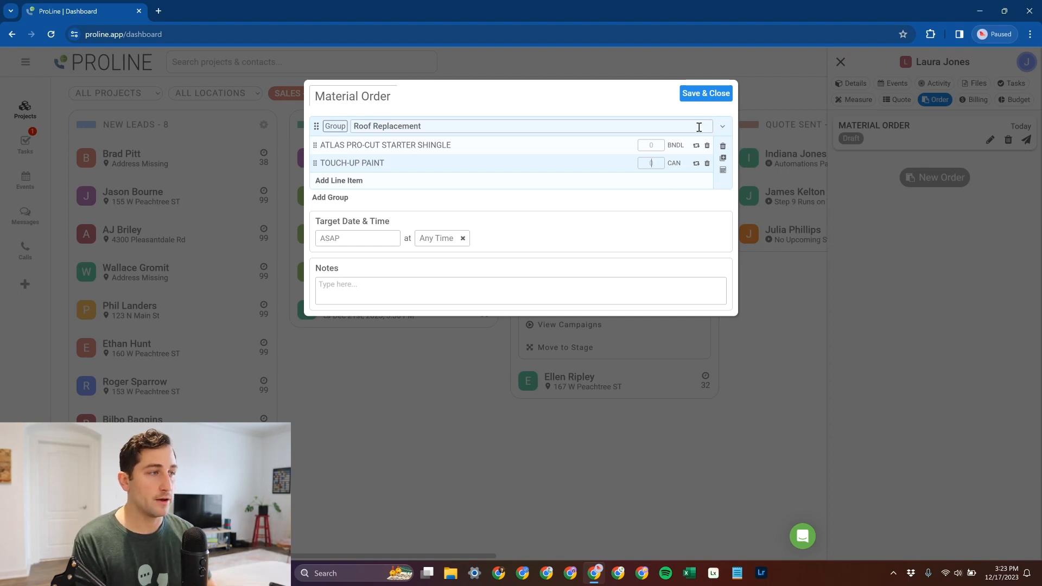
click(705, 94)
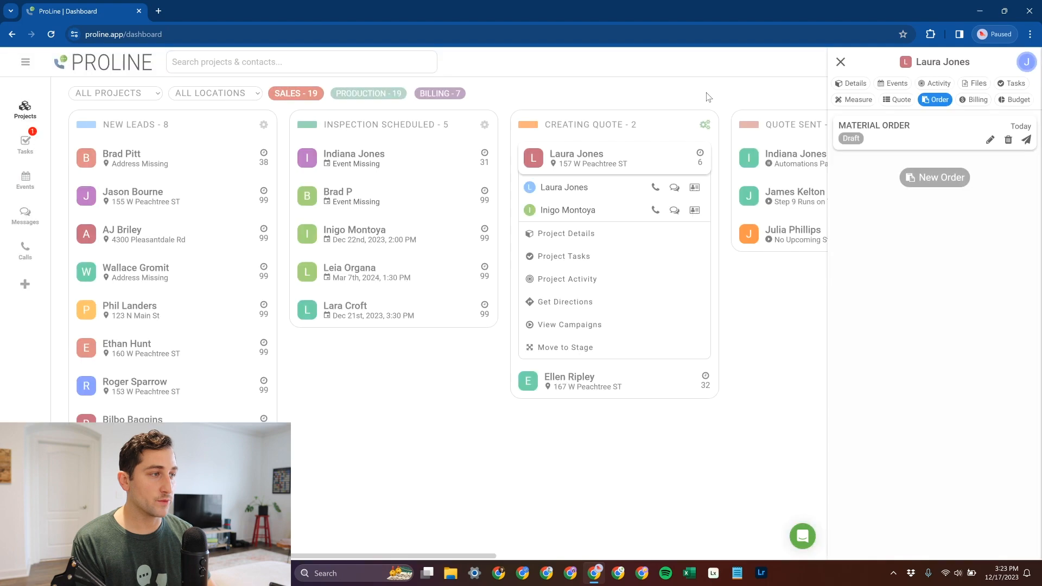
- Create a new invoice for the project from the Balance template
click(974, 101)
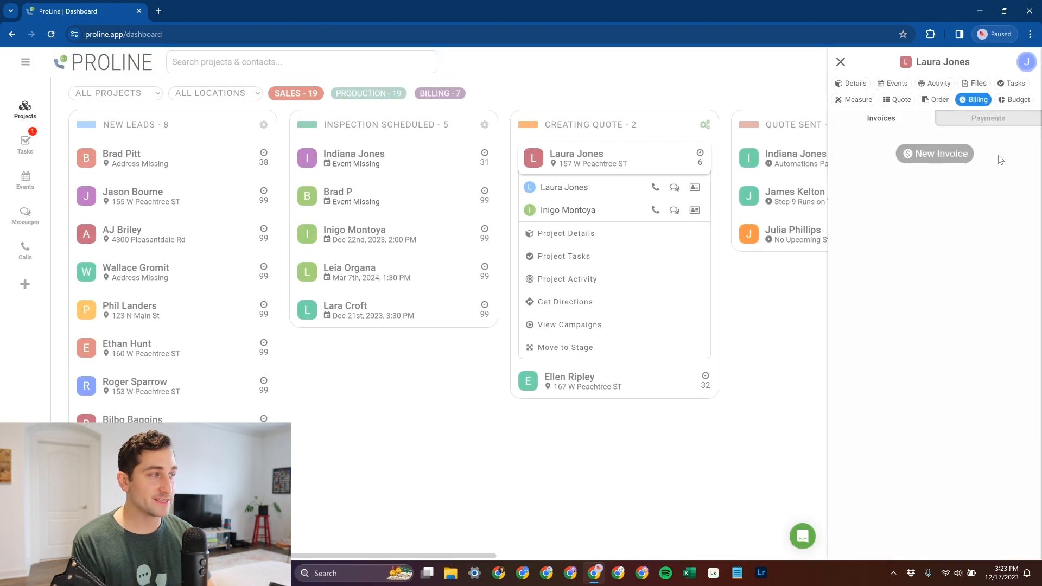
click(941, 155)
click(525, 169)
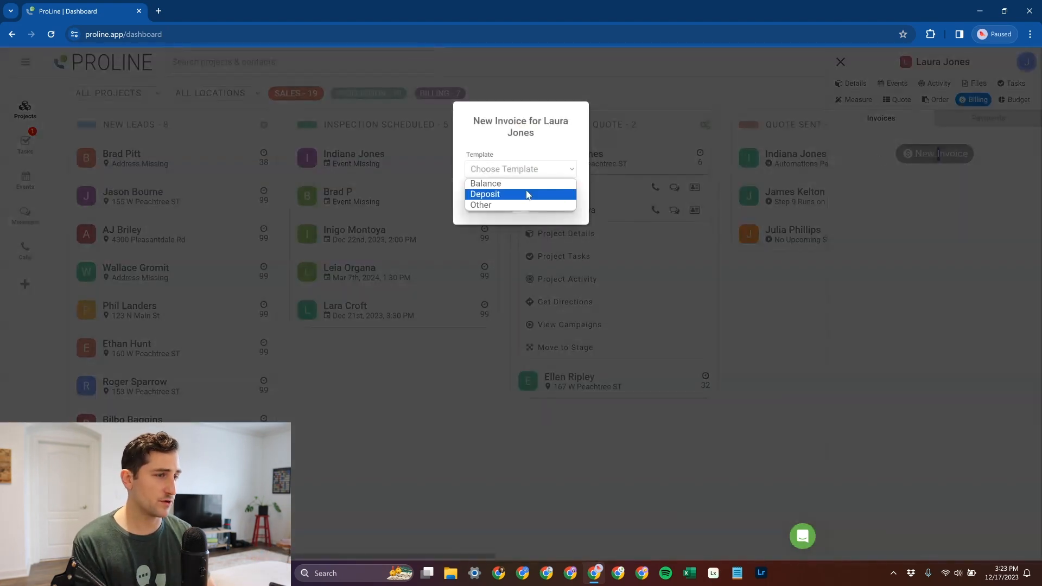
click(525, 185)
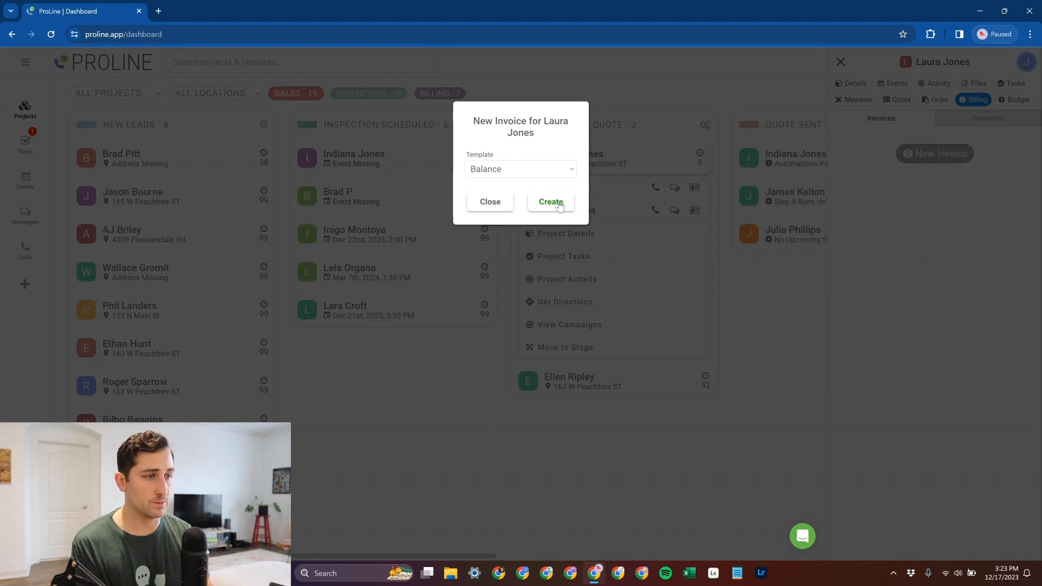
click(554, 202)
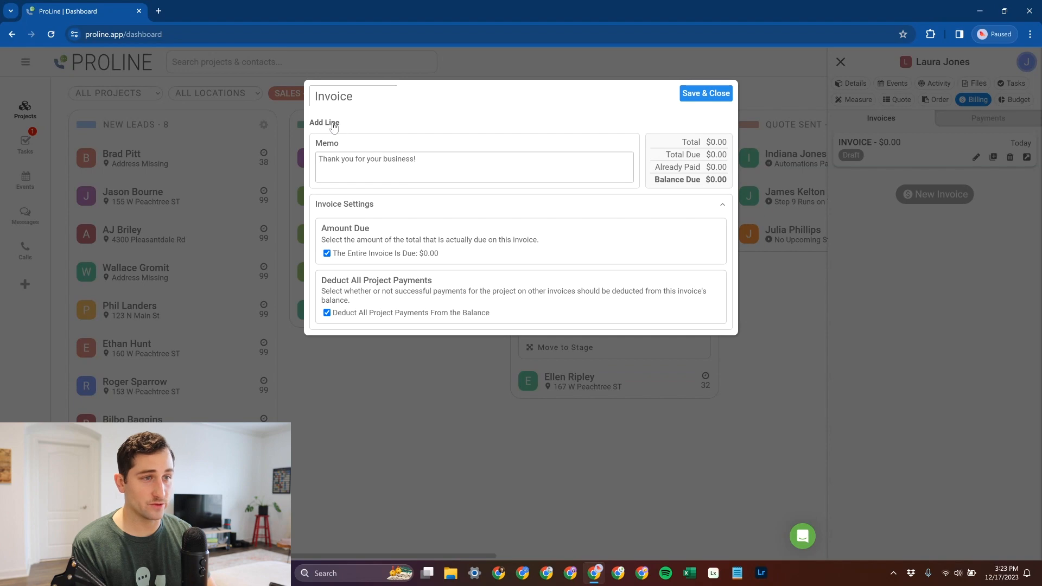
- Add a manual line with an amount of $23,000.00 to the invoice and check the line's sync information
click(333, 125)
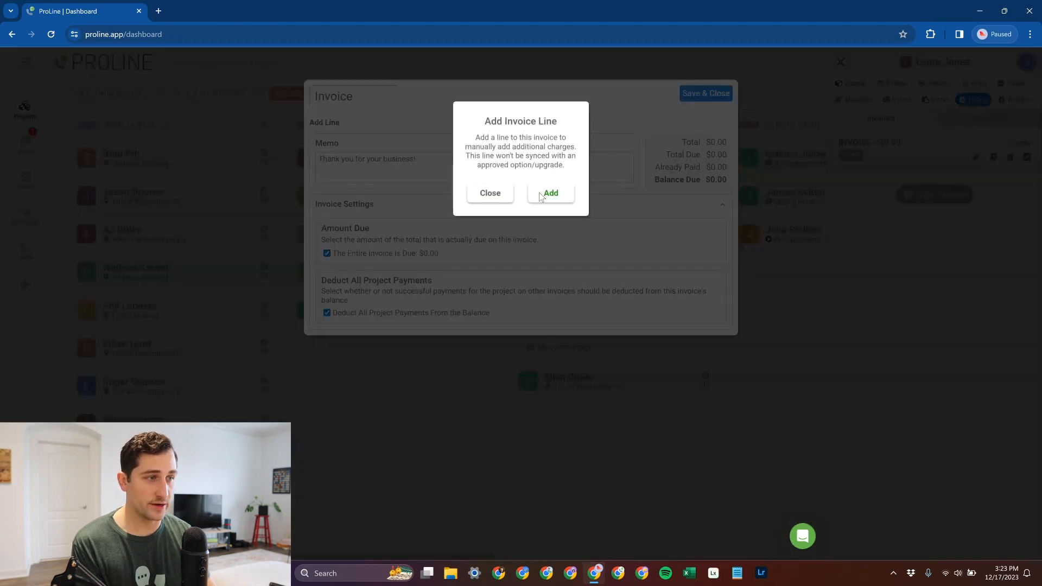
click(550, 193)
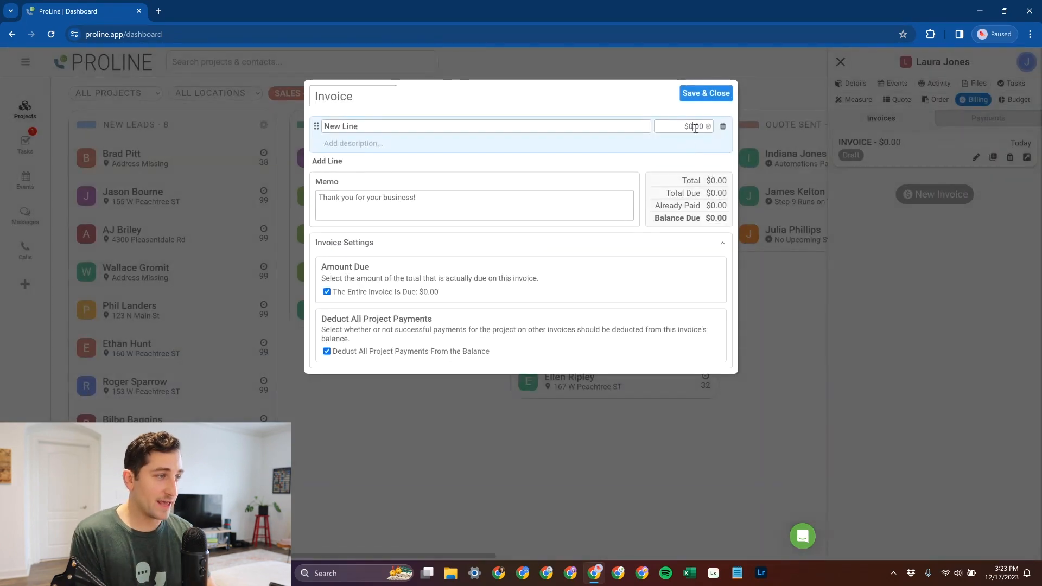
mouse_move(697, 129)
mouse_down()
mouse_move(685, 132)
mouse_move(707, 131)
mouse_up()
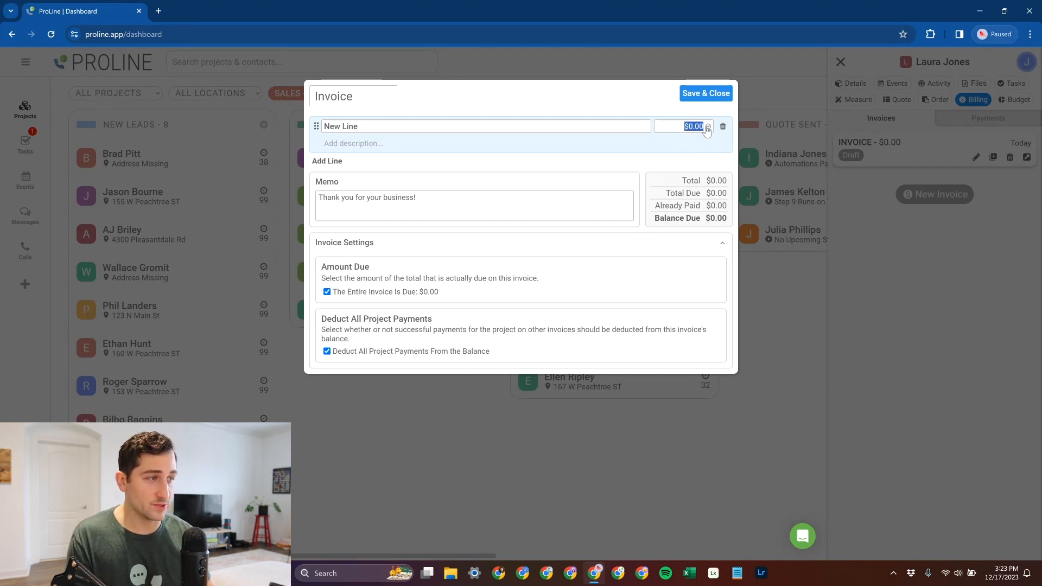
text(23000)
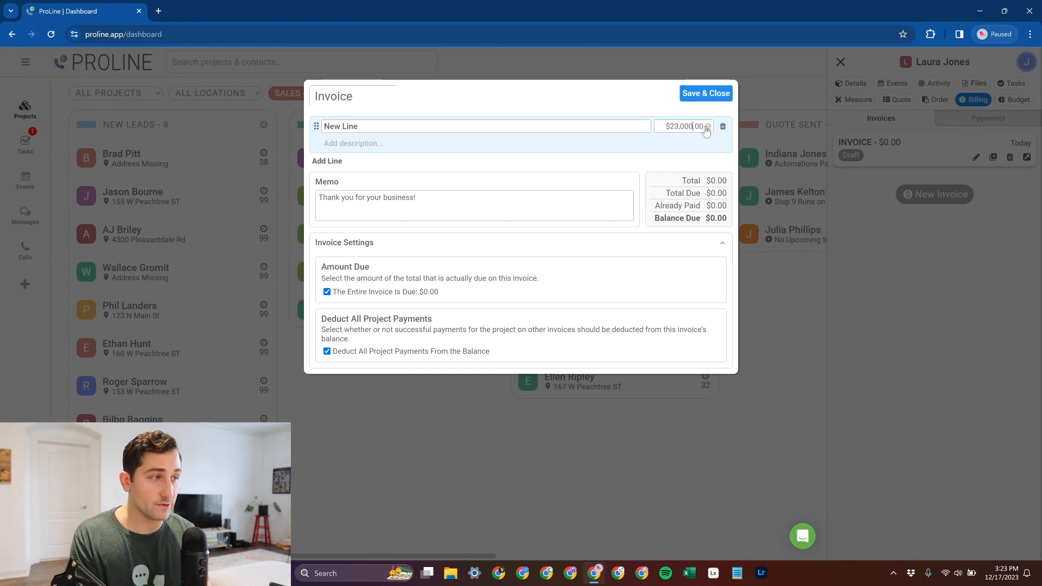
click(707, 129)
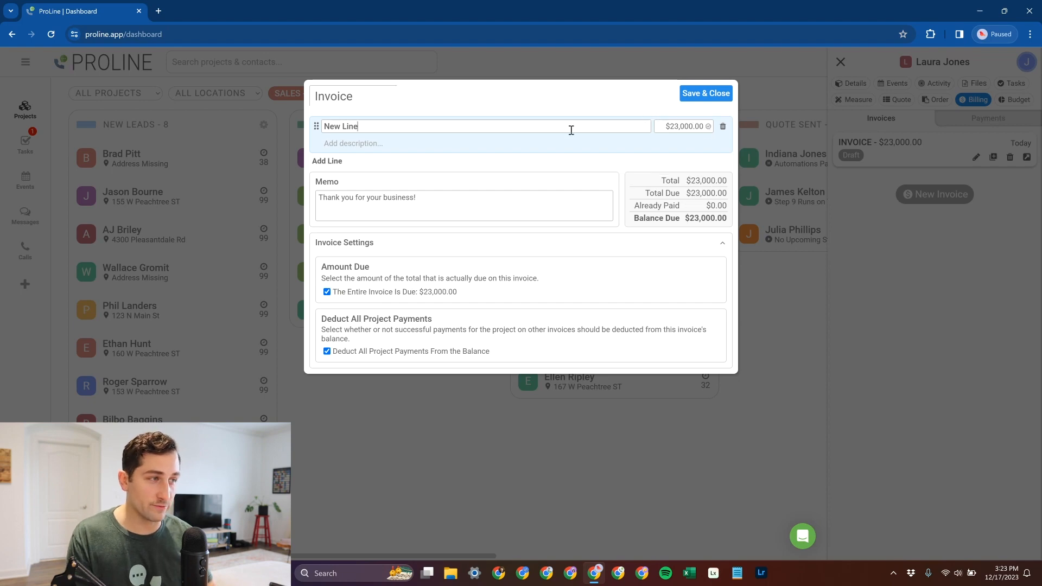
click(708, 127)
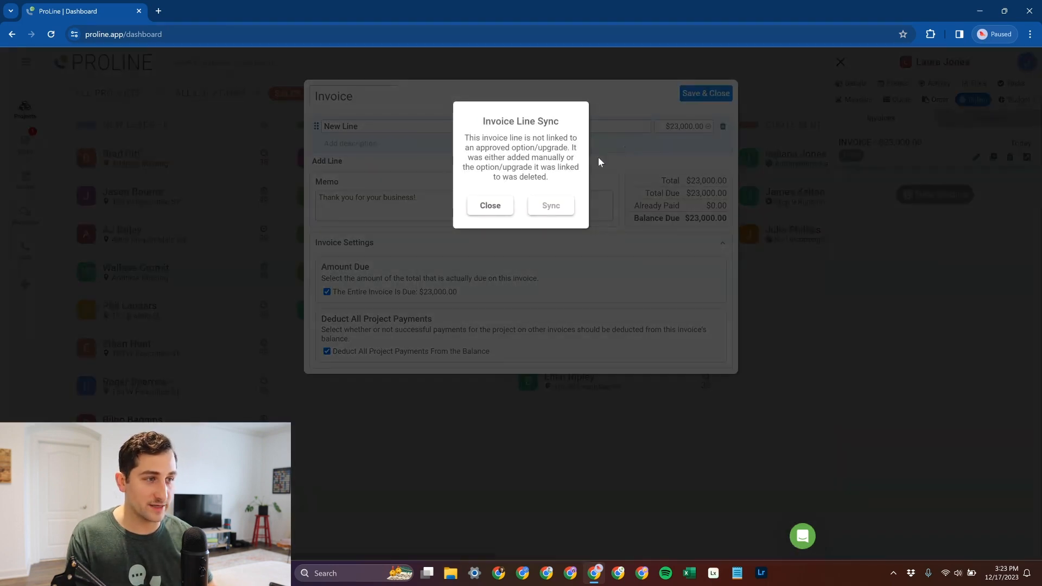
click(494, 206)
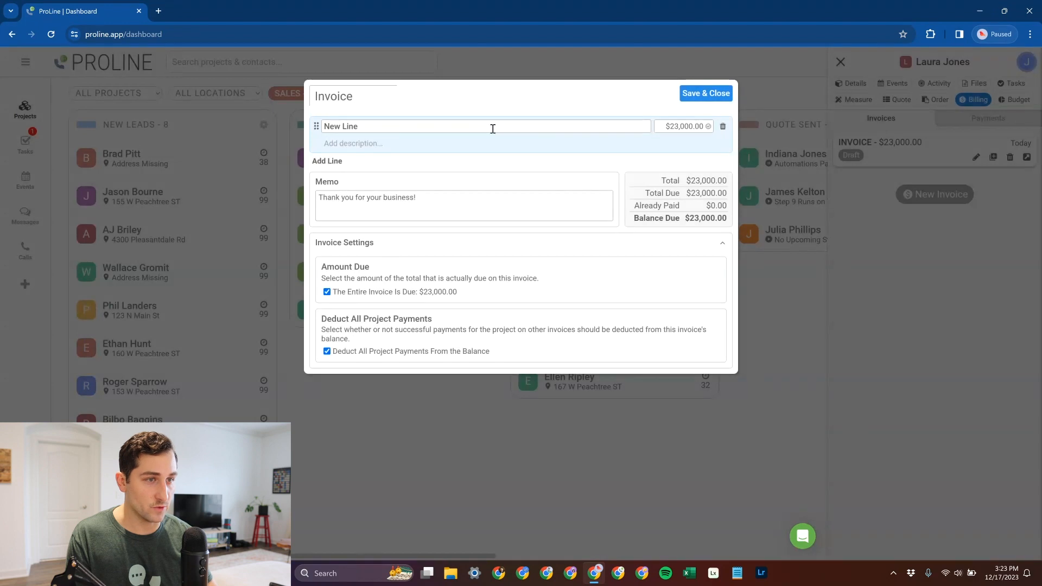
- Name the invoice line Roof Replacement with the description "This is for your new roof.", and save and close the invoice
drag(493, 128, 300, 133)
text(Roof Replacement)
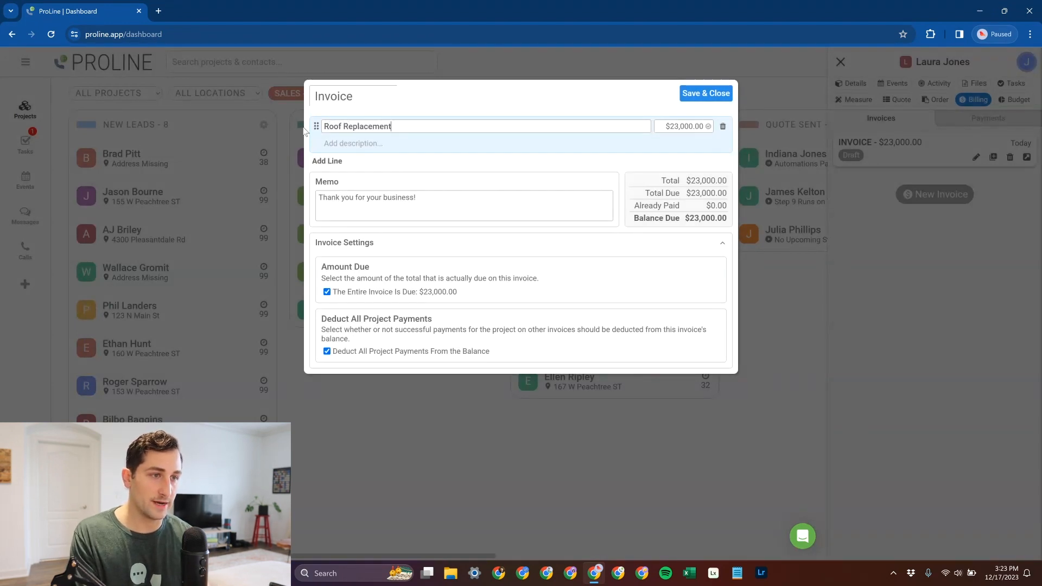
click(373, 146)
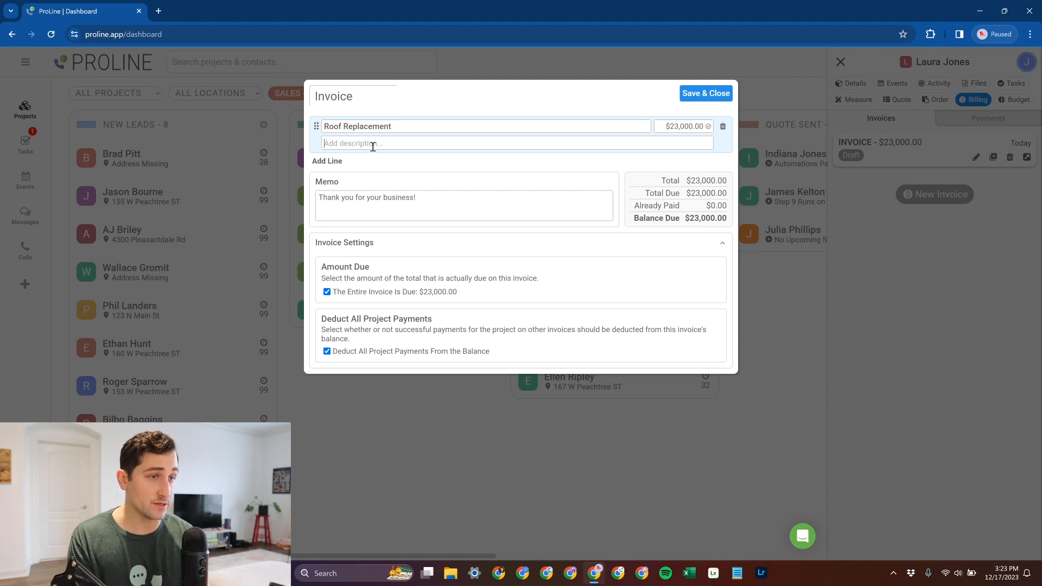
text(This is is)
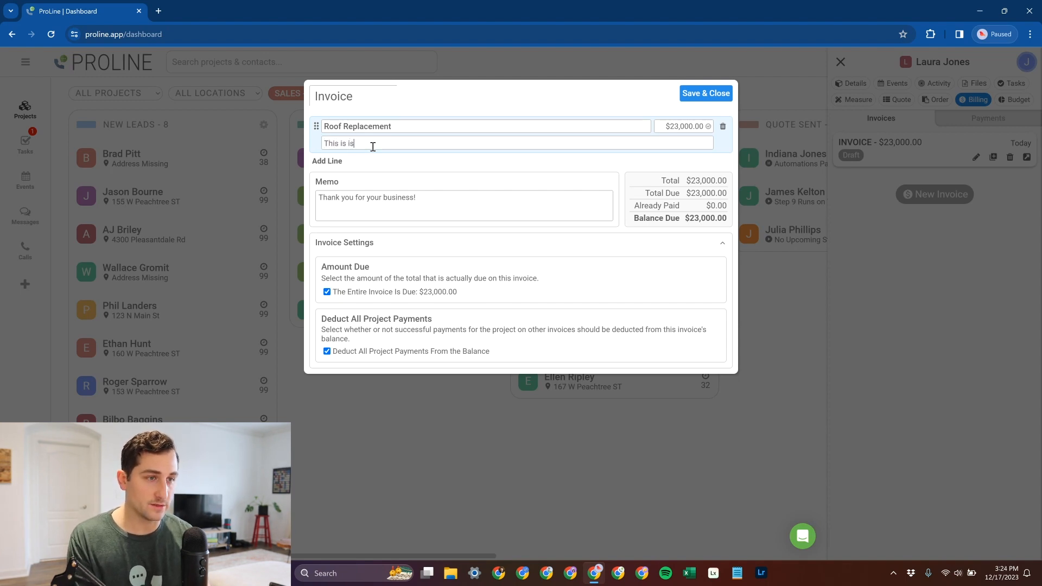
key(BackSpace)
key(BackSpace)
text(for your new)
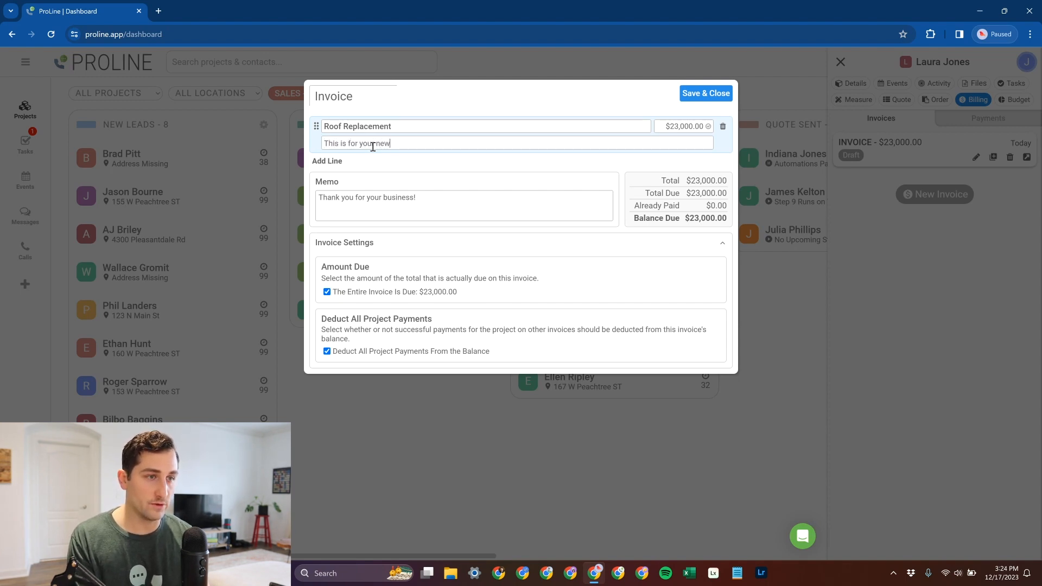
text( roodf)
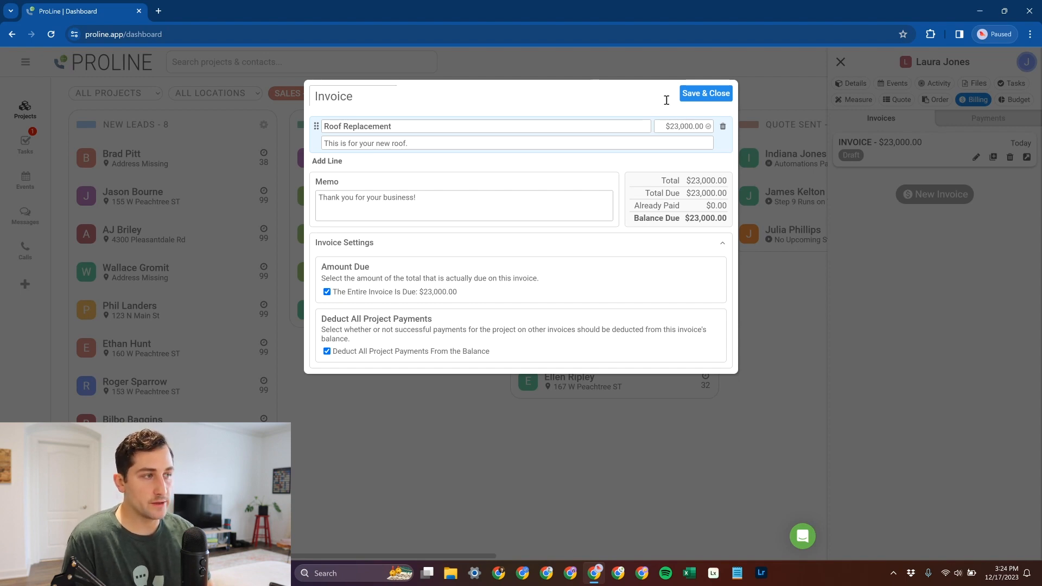
click(697, 96)
- Open the quote section of the company settings and review the quote templates and the price list
click(940, 101)
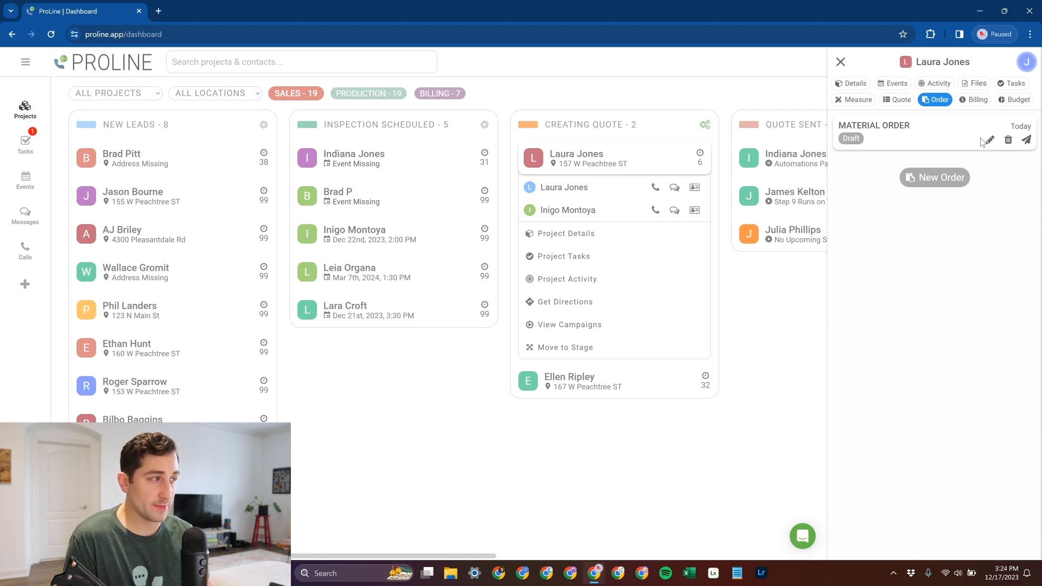
click(900, 100)
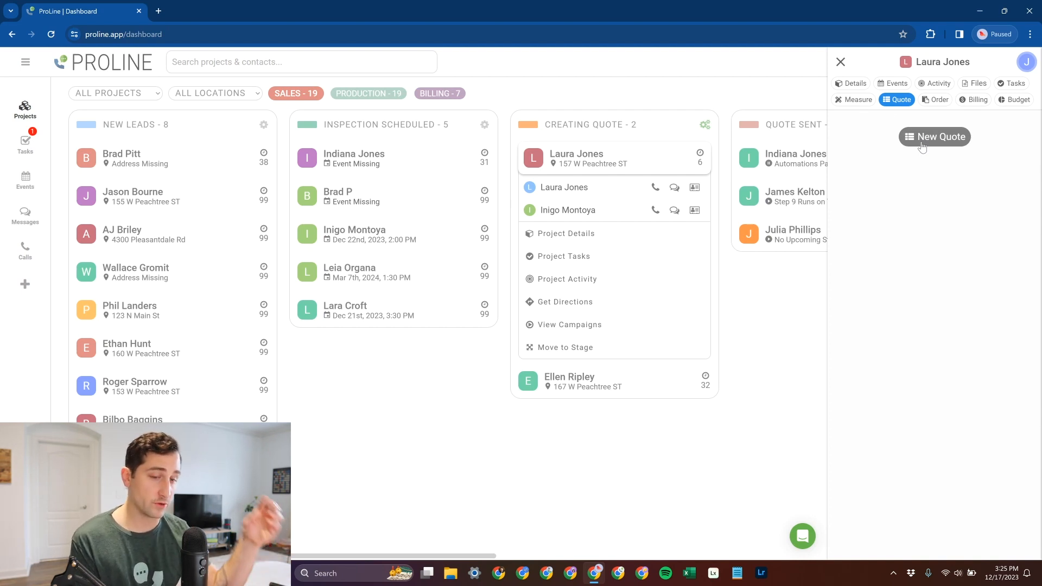
click(25, 61)
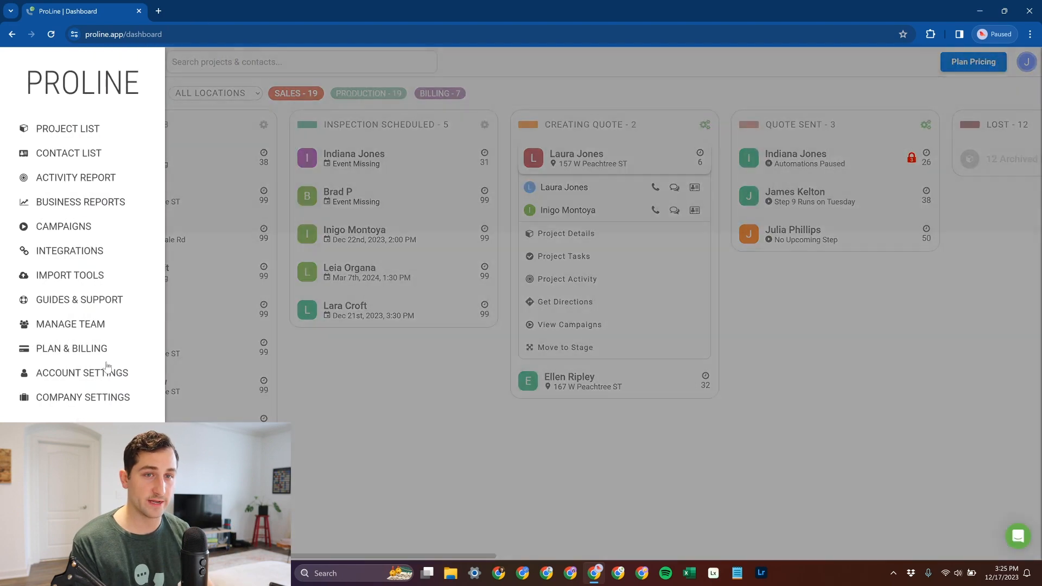
click(103, 399)
click(367, 117)
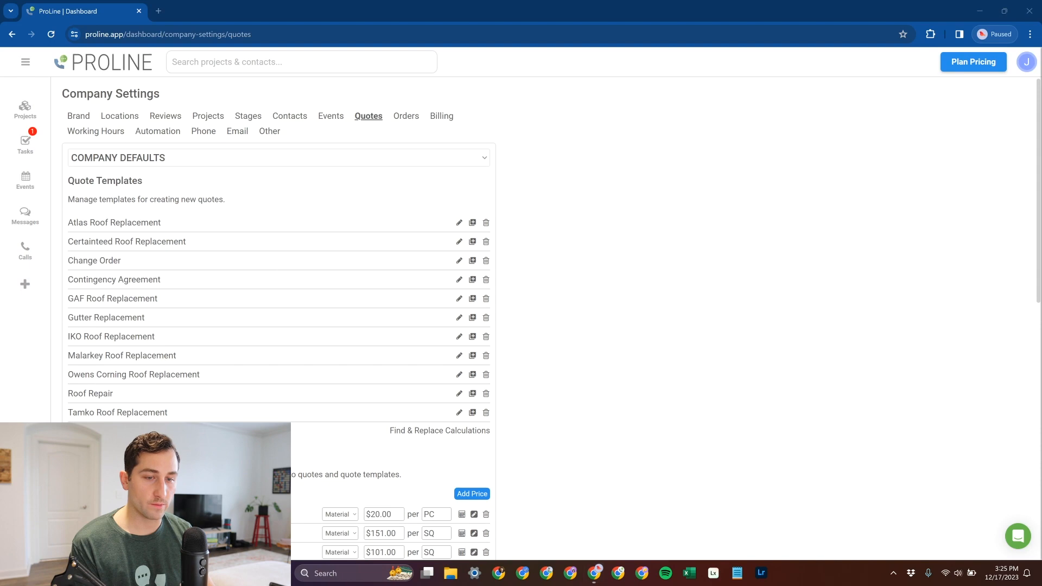
scroll(297, 453, down, 8)
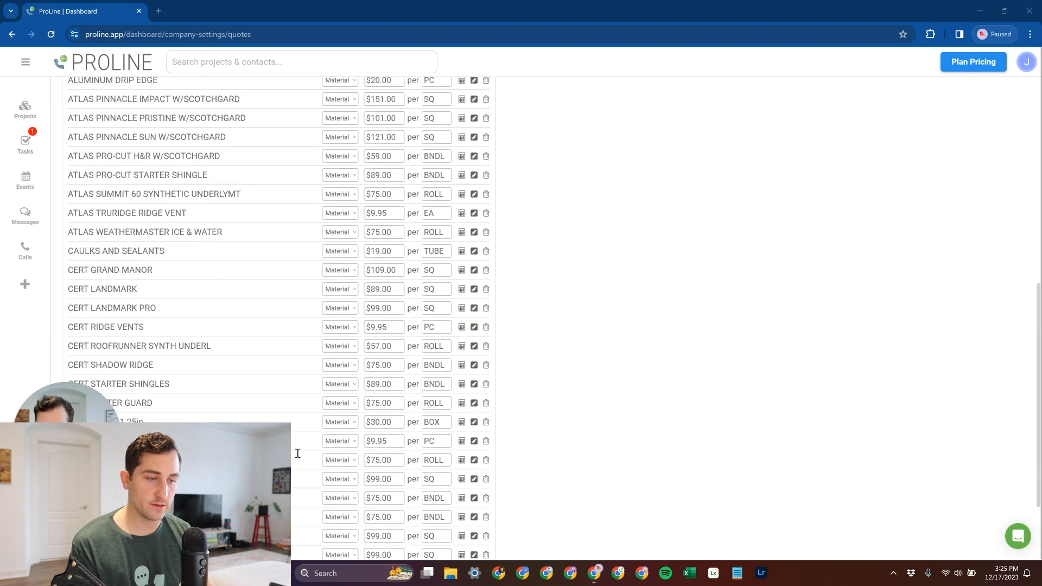
scroll(298, 453, down, 2)
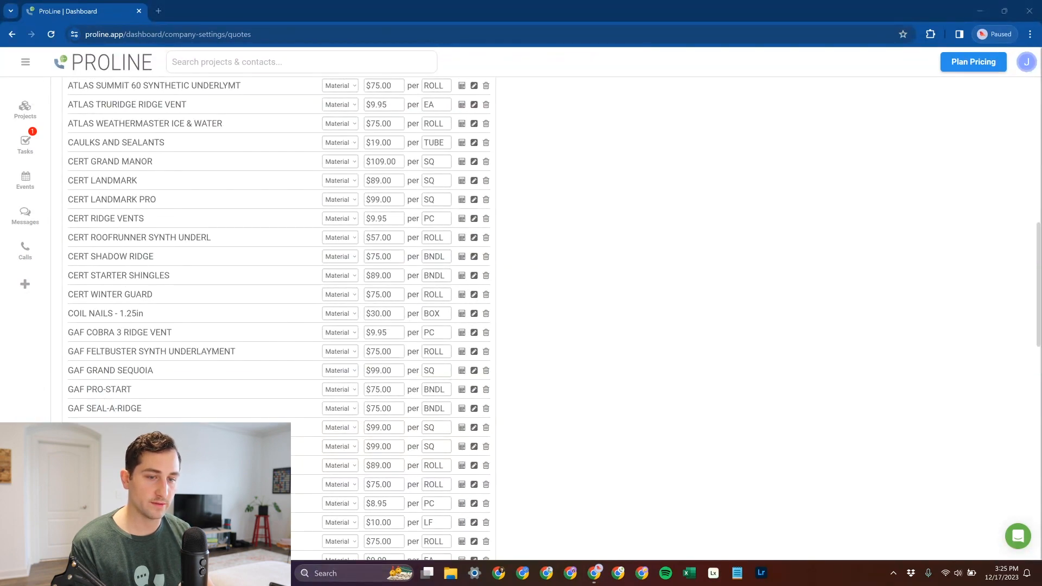
scroll(281, 402, down, 14)
scroll(281, 398, up, 14)
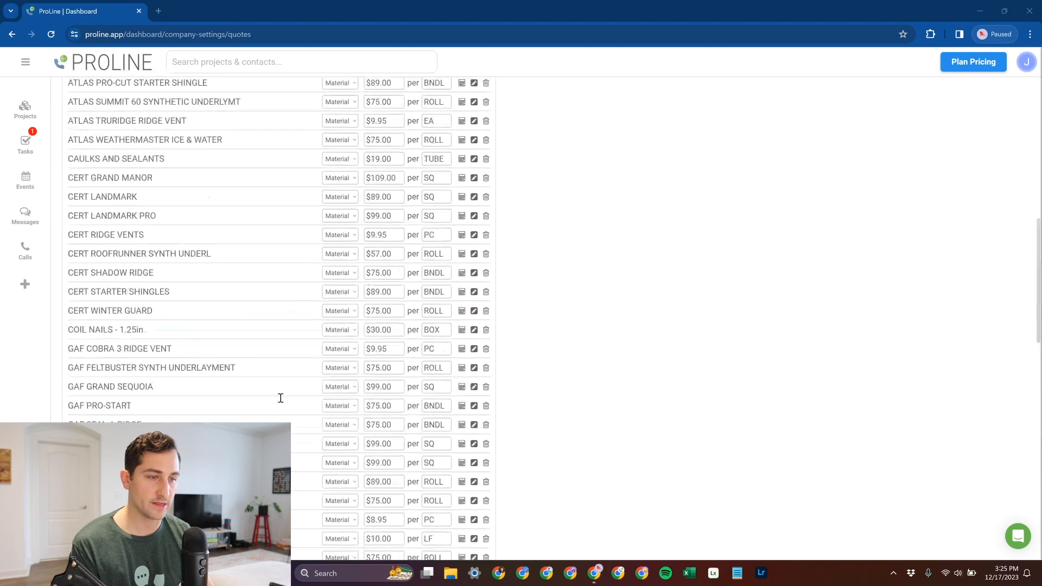
scroll(280, 398, up, 10)
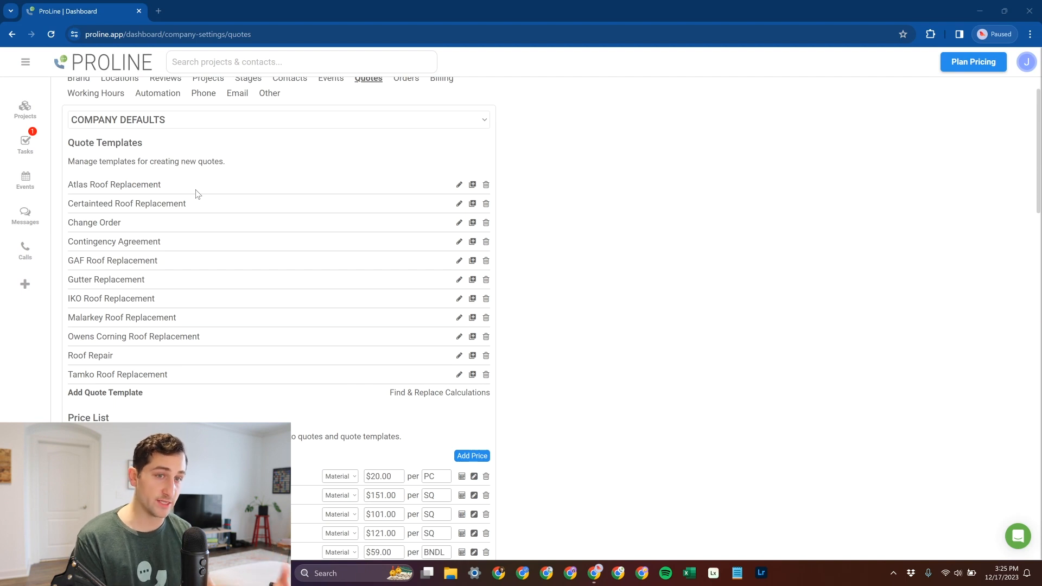
- Examine the pages of the Atlas Roof Replacement quote template, close it and return to the project board
click(458, 185)
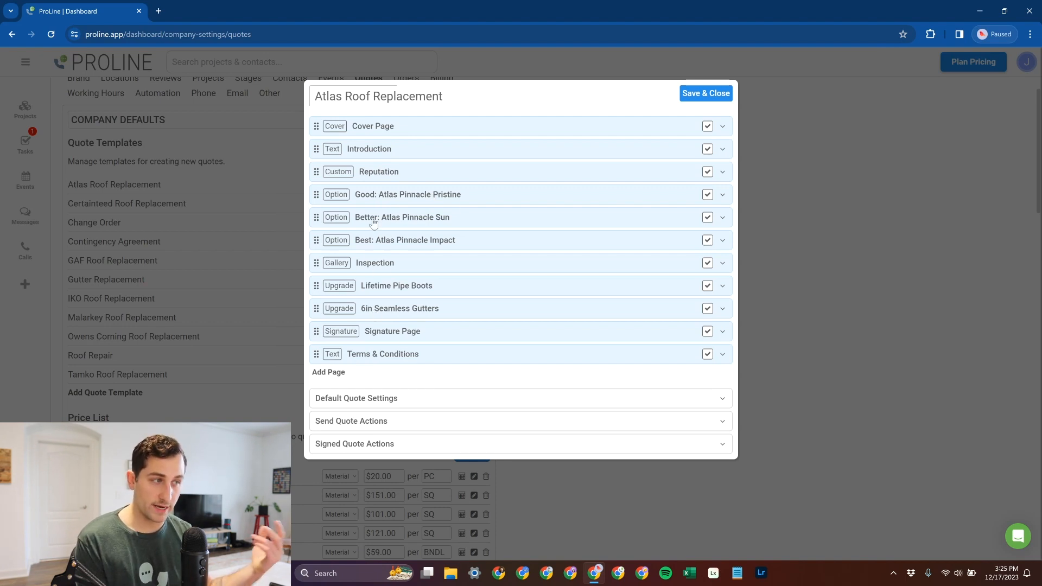
click(705, 93)
click(32, 114)
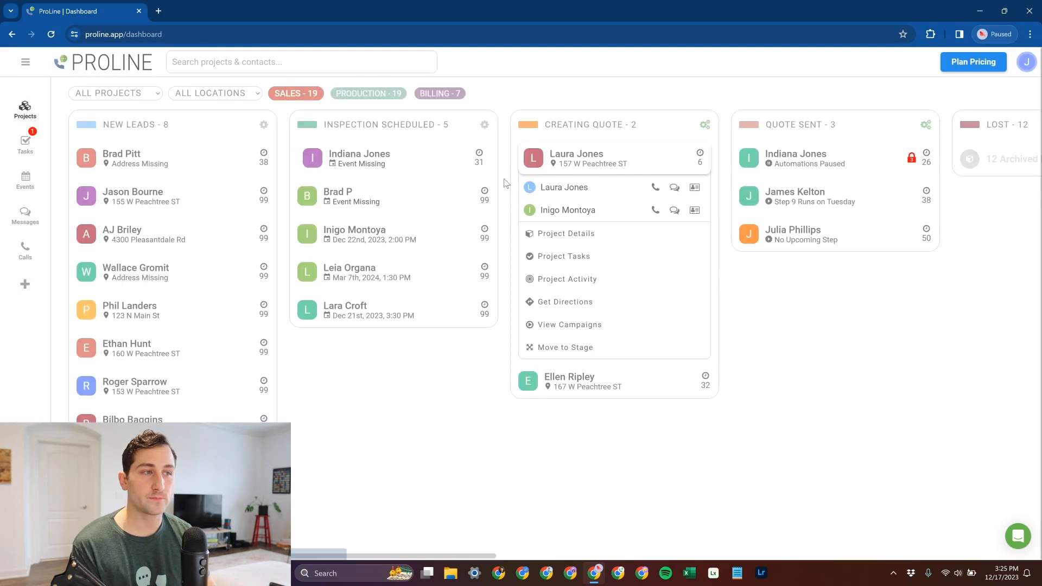
- Create a new quote from the Atlas Roof Replacement template for the expanded project in the Creating Quote stage
click(567, 233)
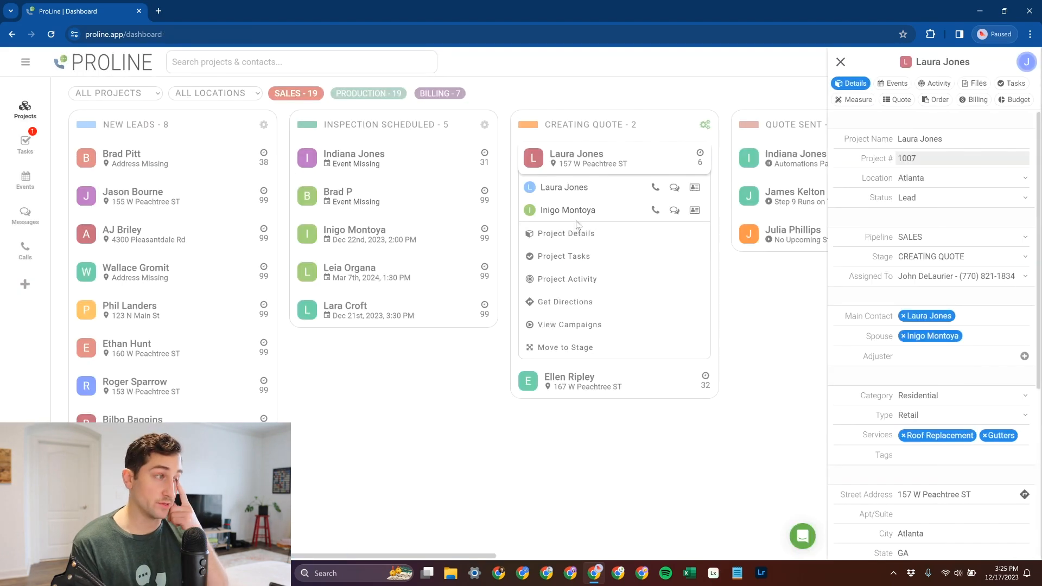
click(897, 100)
click(953, 134)
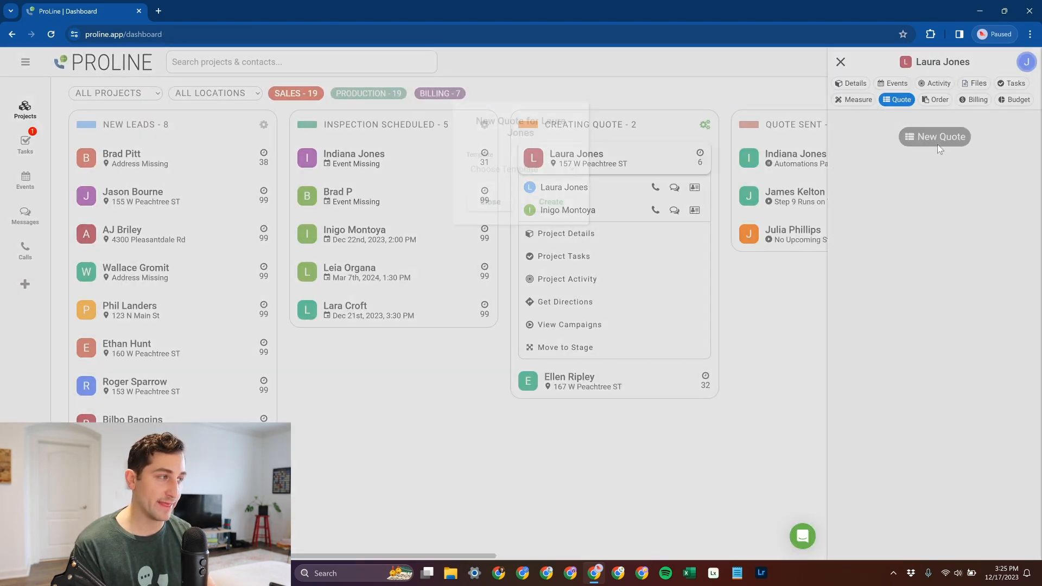
click(520, 170)
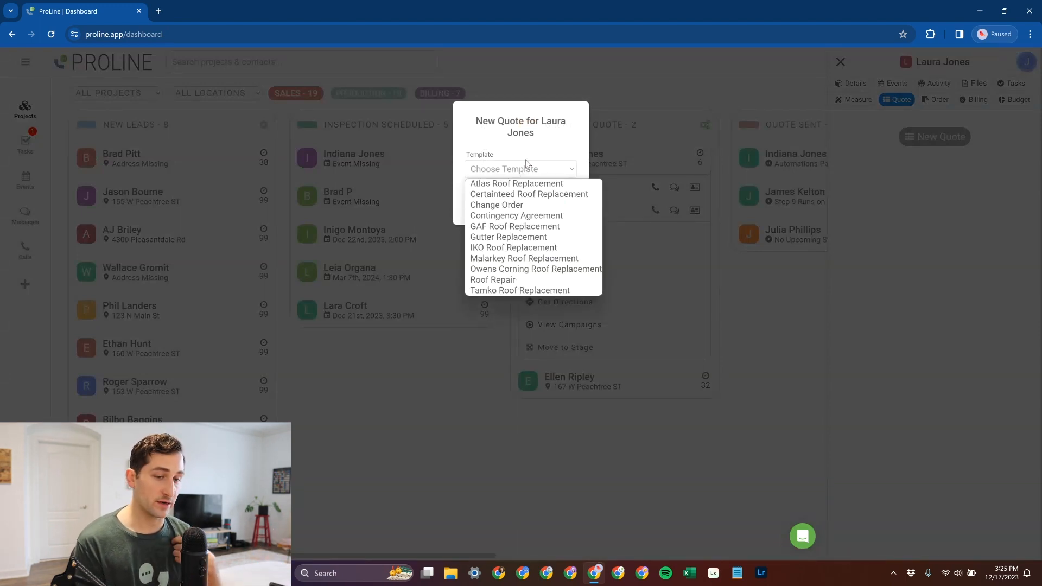
click(519, 184)
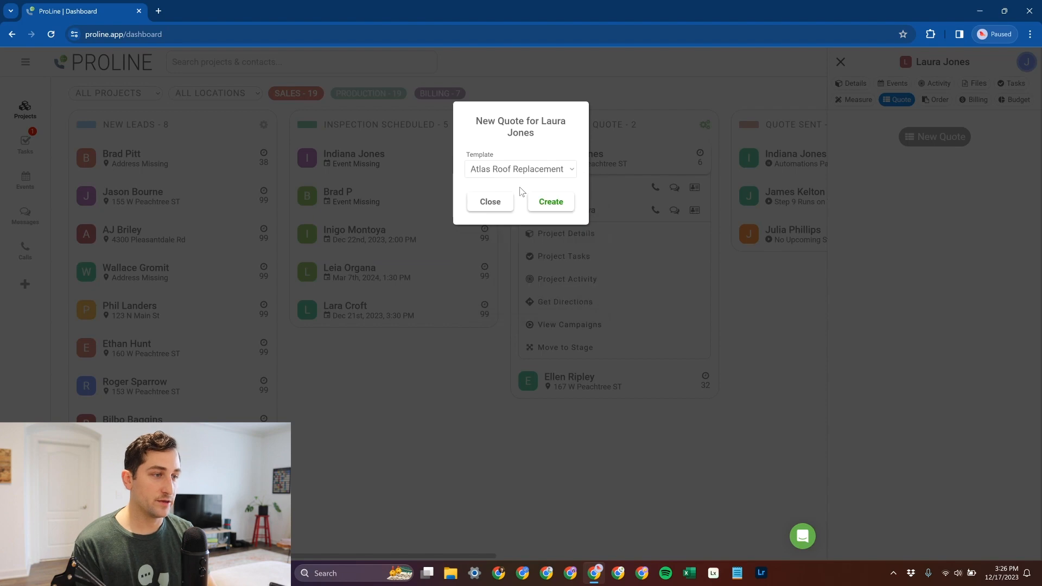
click(522, 169)
click(518, 184)
click(547, 202)
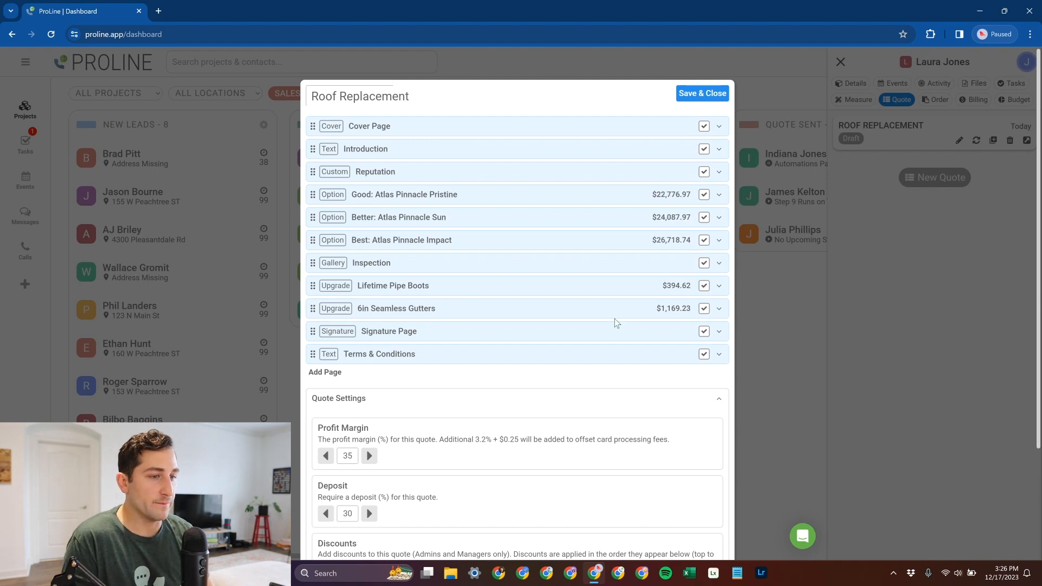
- Exclude the Signature Page from the Roof Replacement quote, and save and close it
click(700, 332)
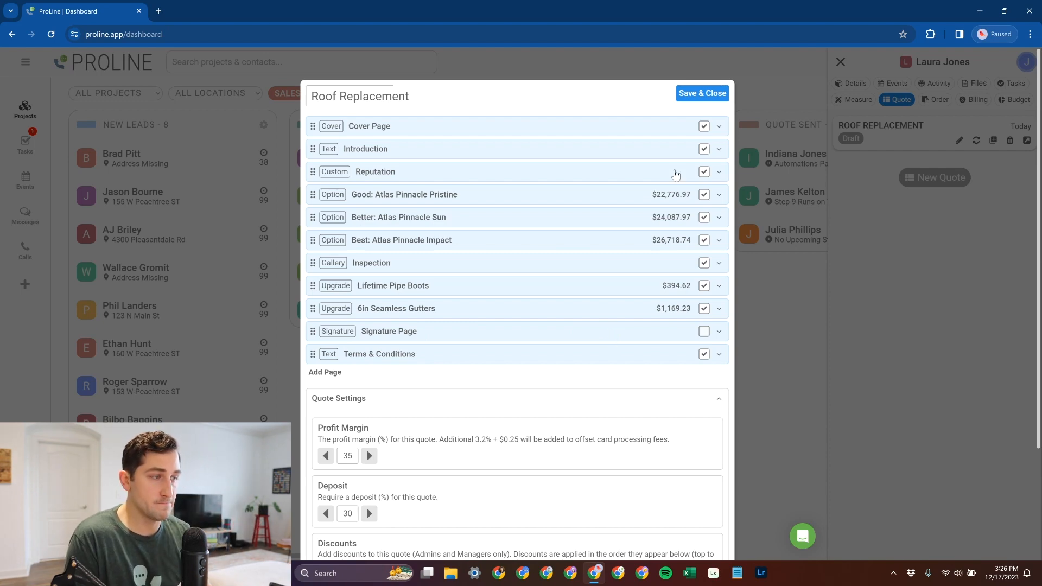
click(711, 96)
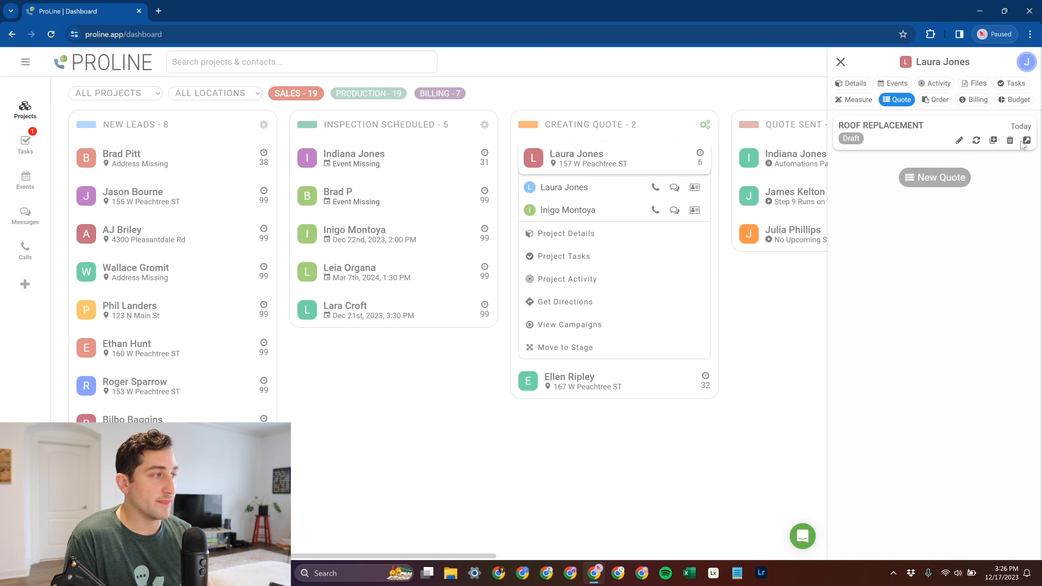
- Approve the draft Roof Replacement quote with the Good: Atlas Pinnacle Pristine option and the Lifetime Pipe Boots upgrade, and close the quote
click(1026, 141)
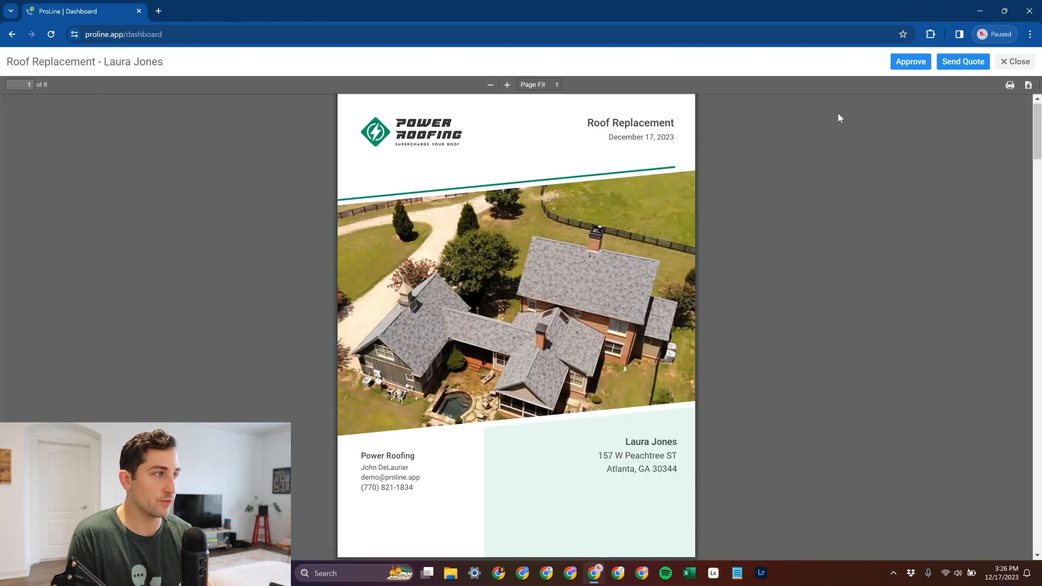
click(907, 63)
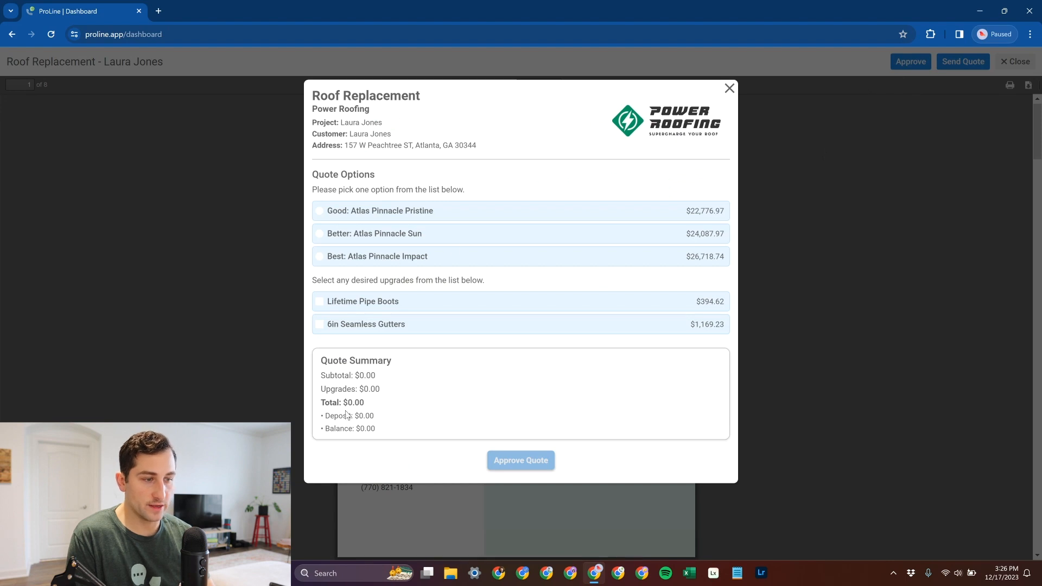
click(406, 213)
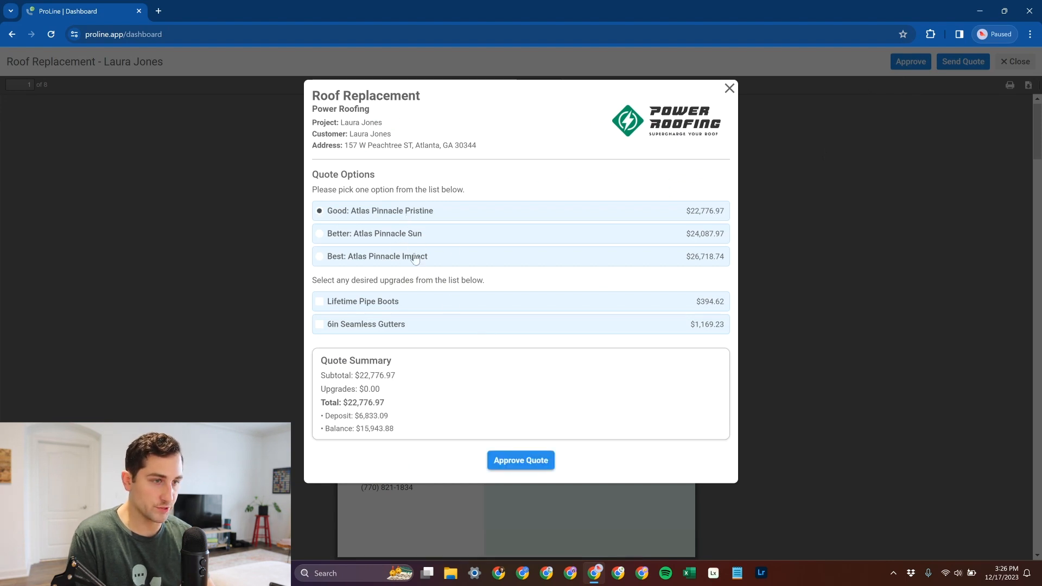
click(395, 302)
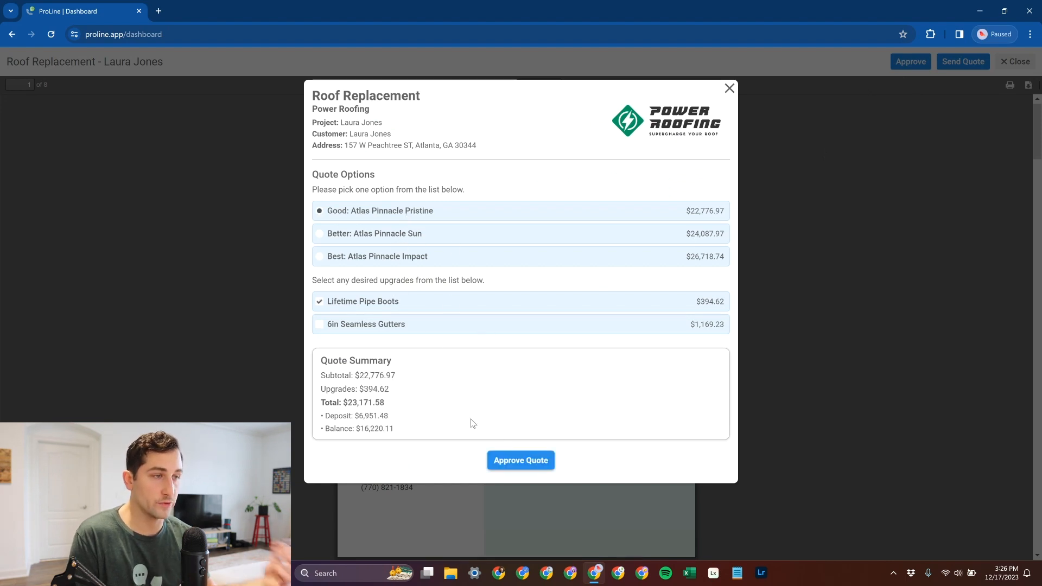
click(516, 465)
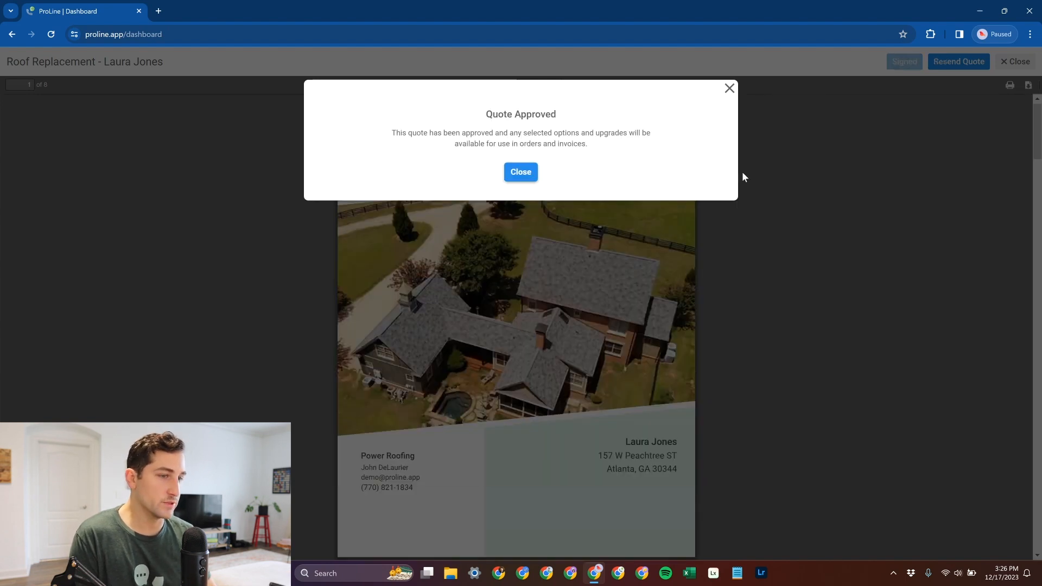
click(521, 172)
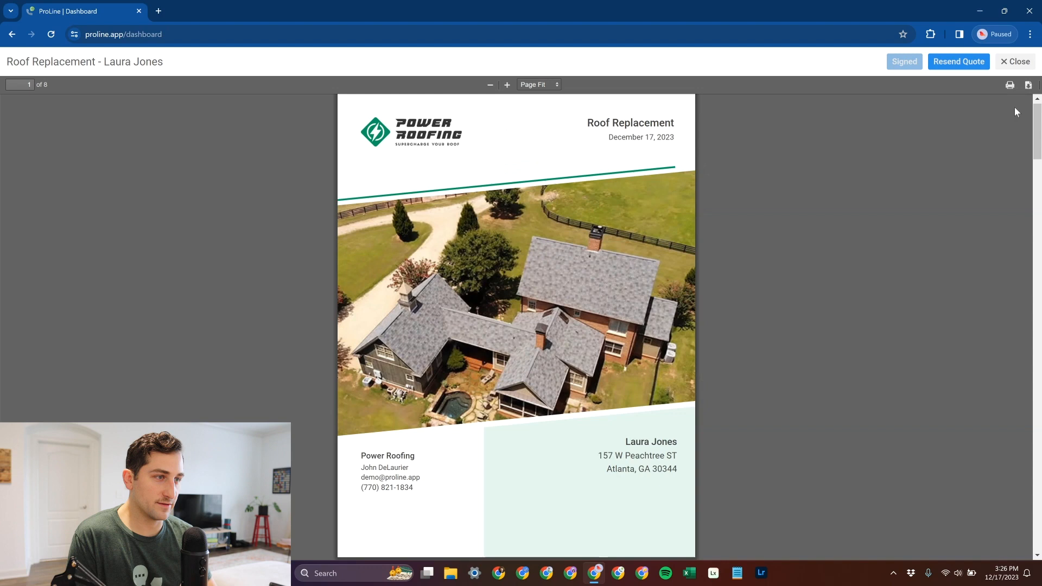
click(1015, 62)
drag(843, 138, 920, 145)
- Create a new order for the project from the signed Roof Replacement quote with the Material Order template
click(936, 101)
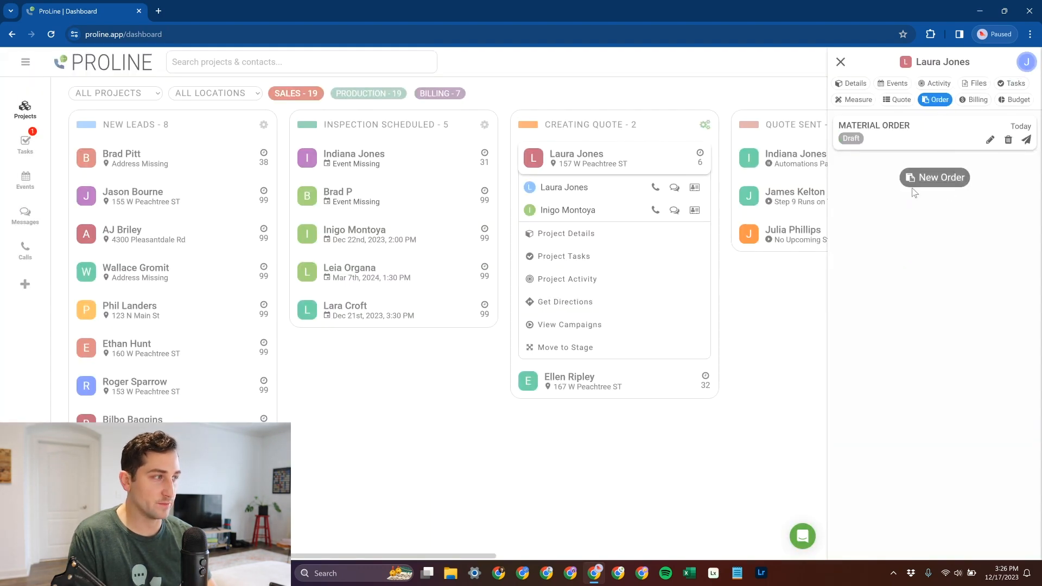
click(908, 185)
click(529, 159)
click(534, 179)
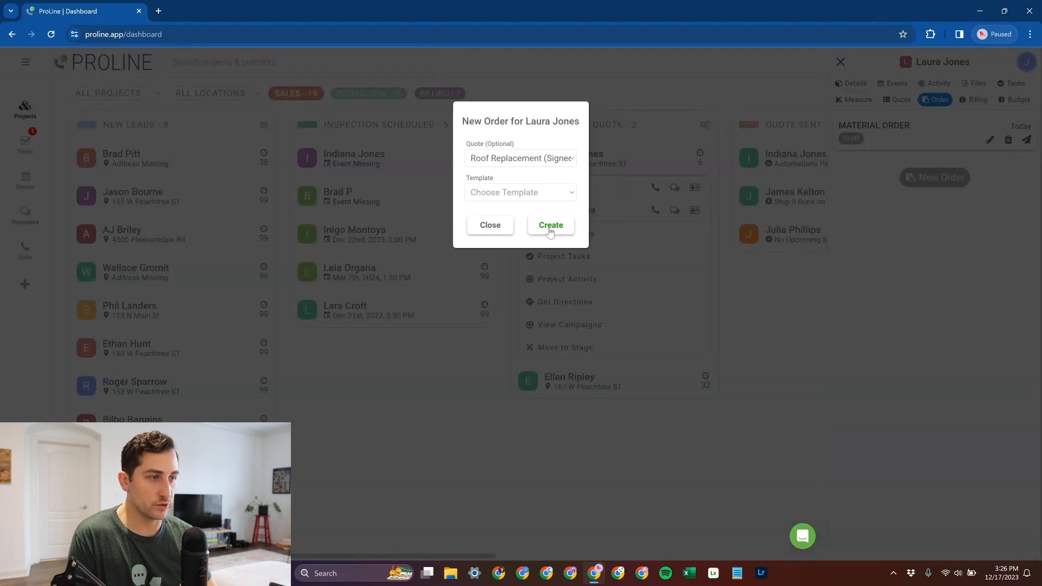
click(567, 192)
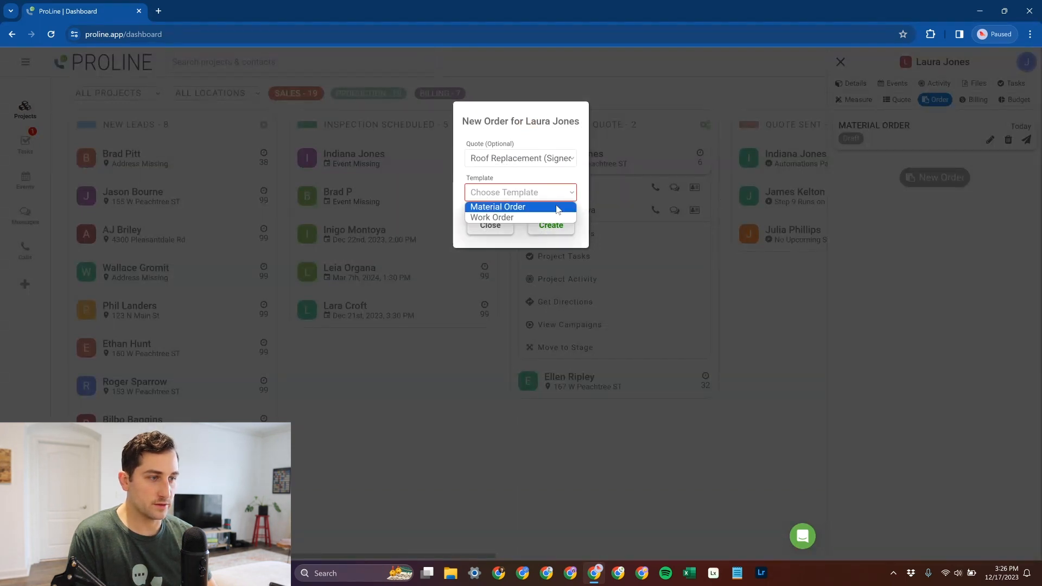
click(559, 205)
click(554, 225)
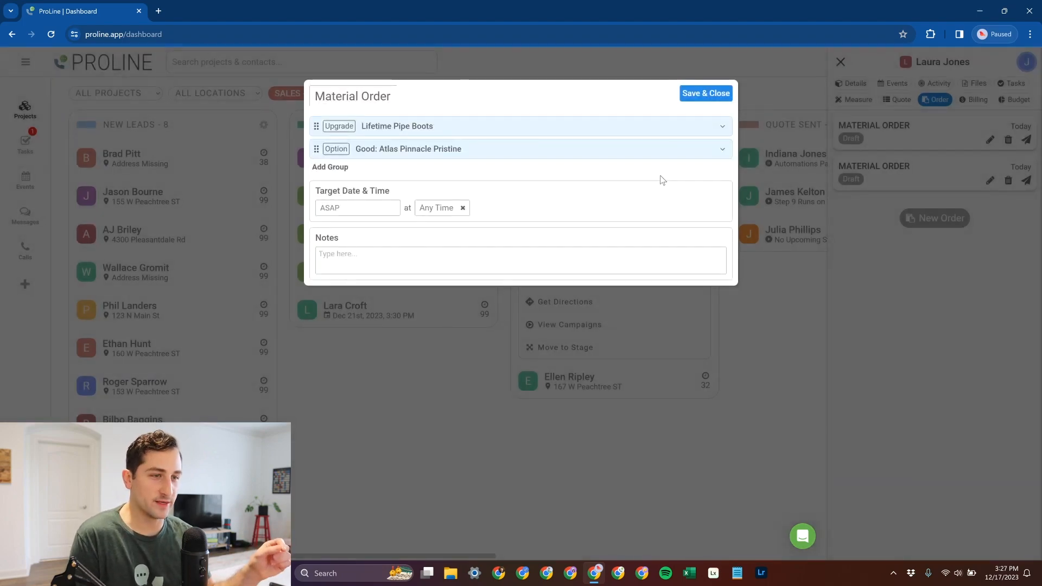
- Review the items in the Lifetime Pipe Boots and Good: Atlas Pinnacle Pristine groups of the material order, and save and close it
click(720, 126)
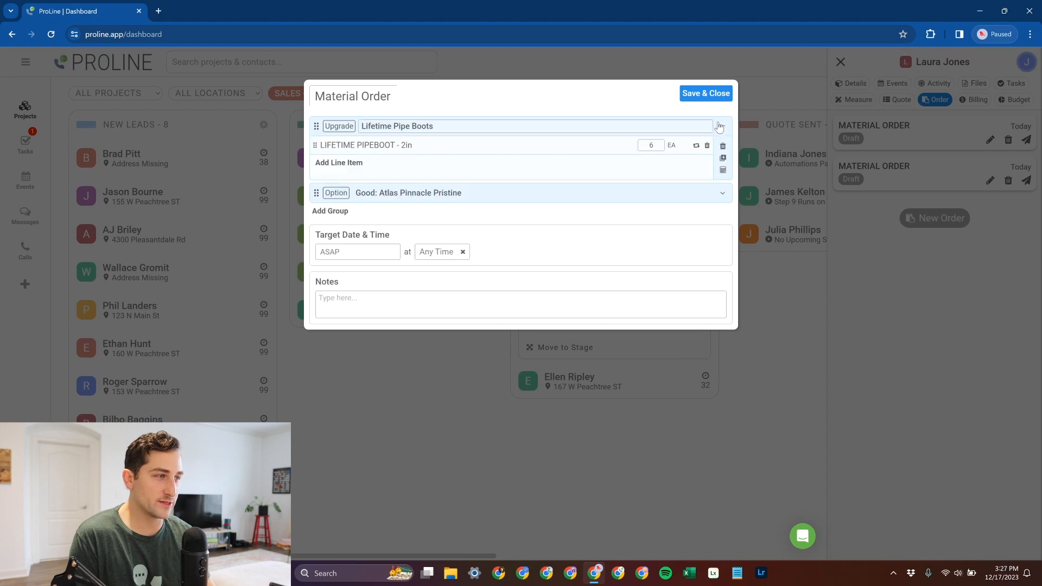
click(510, 193)
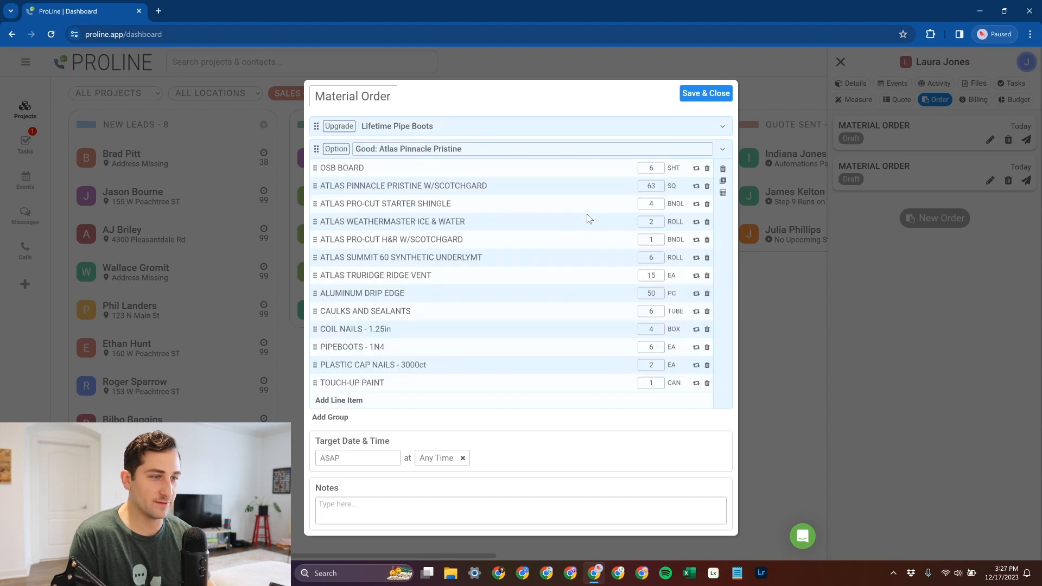
click(698, 98)
- Review the project's Roof Replacement quote alongside its material orders, going back and forth between the two lists
click(898, 100)
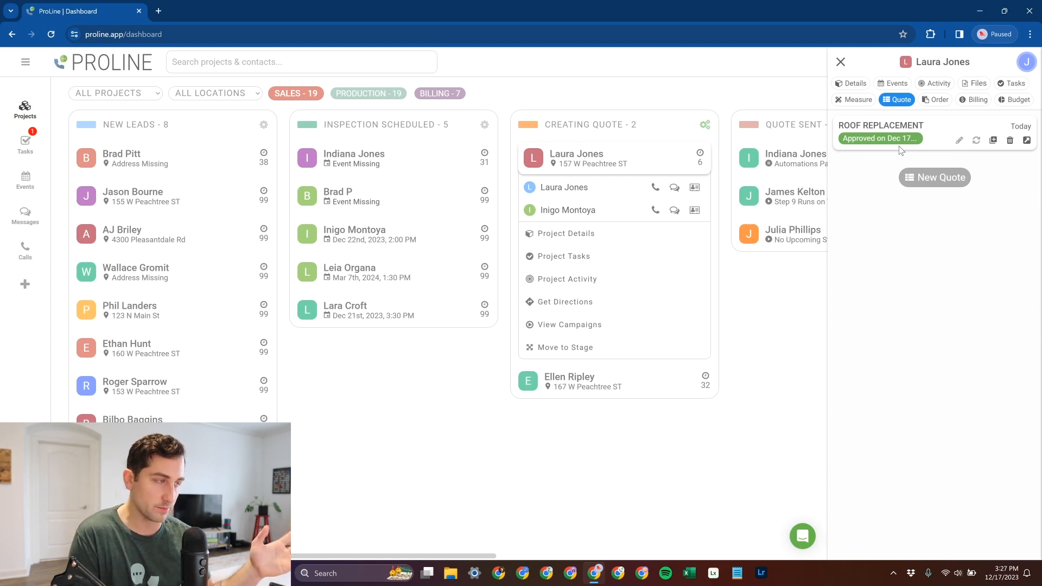
click(936, 100)
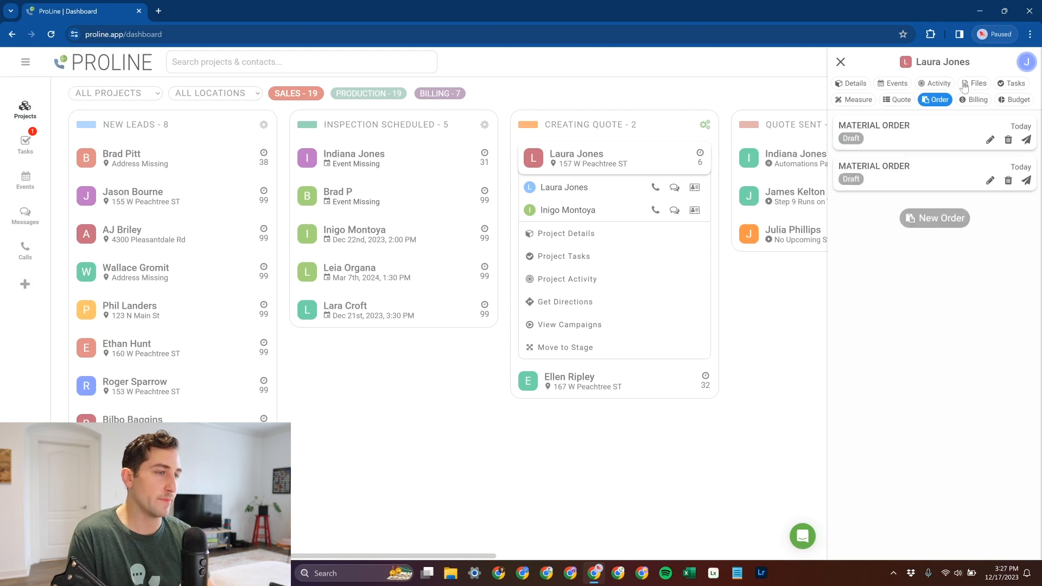
click(908, 102)
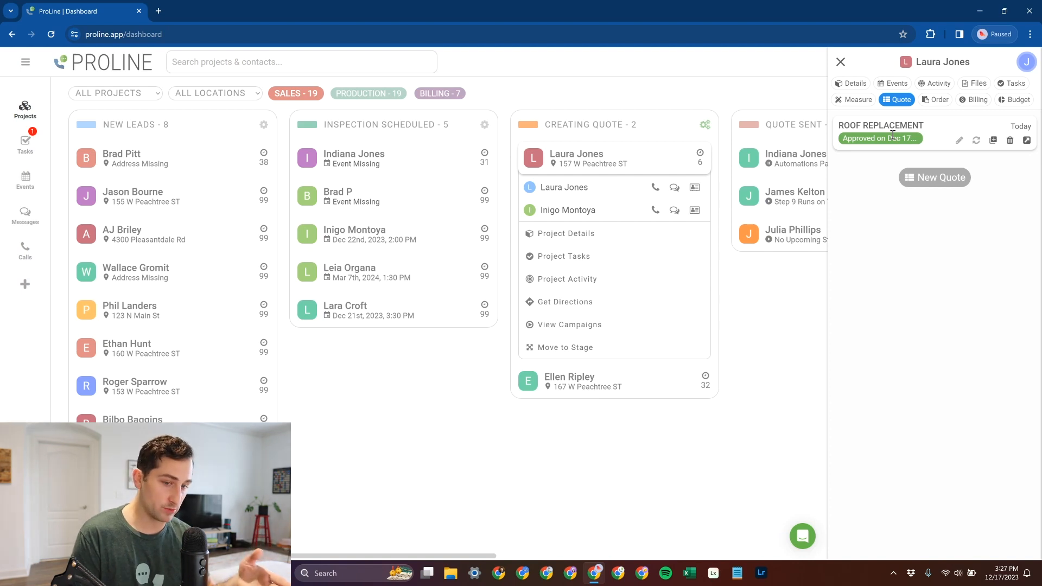
click(936, 100)
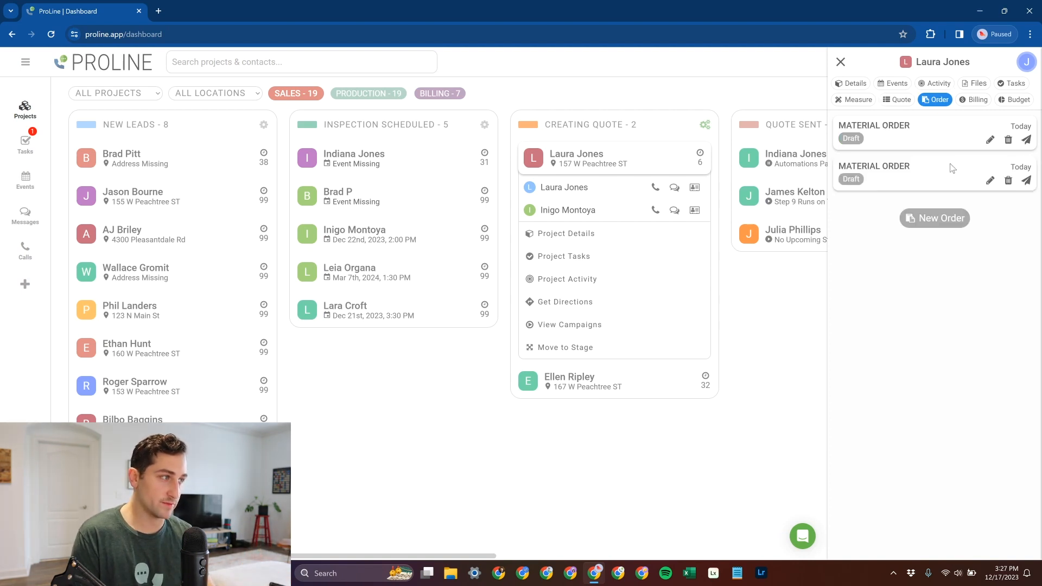
click(897, 101)
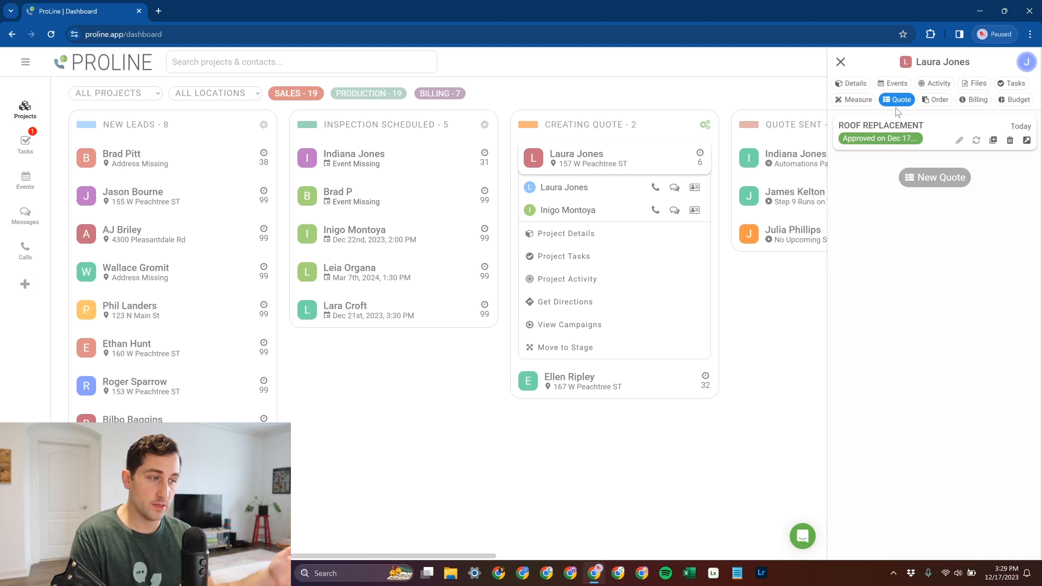
click(939, 102)
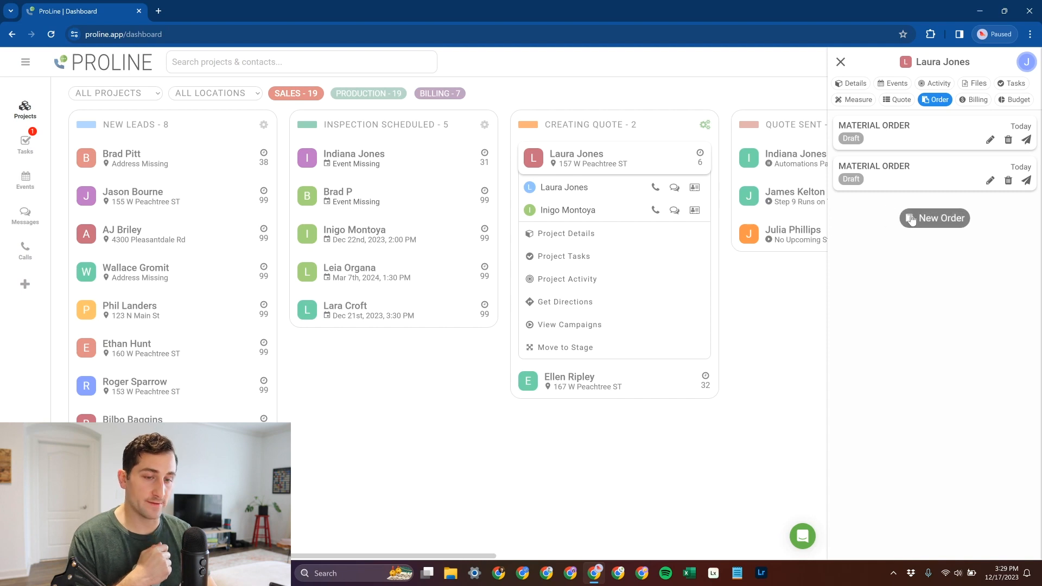
click(905, 100)
click(924, 101)
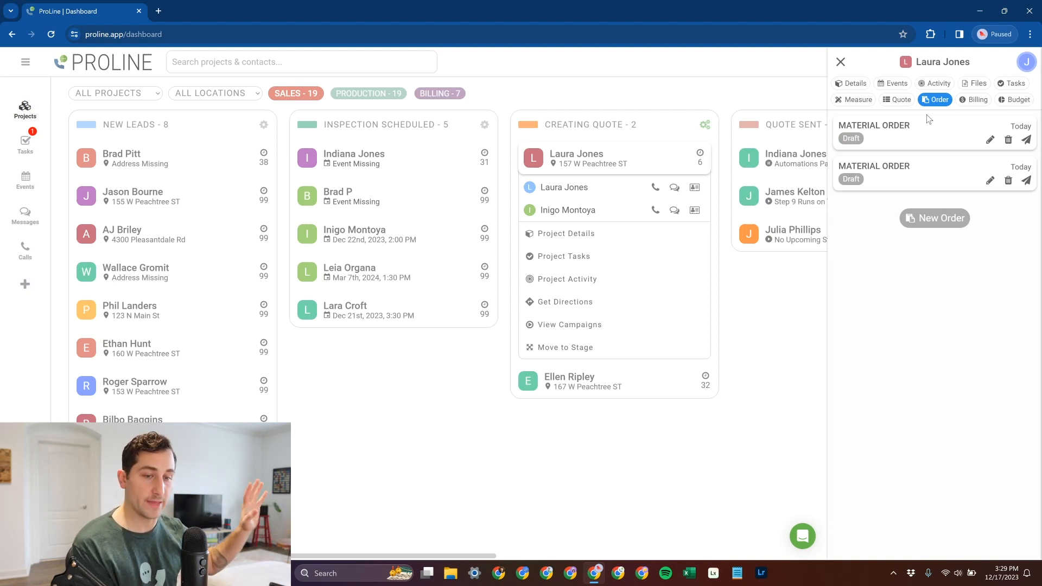
click(896, 99)
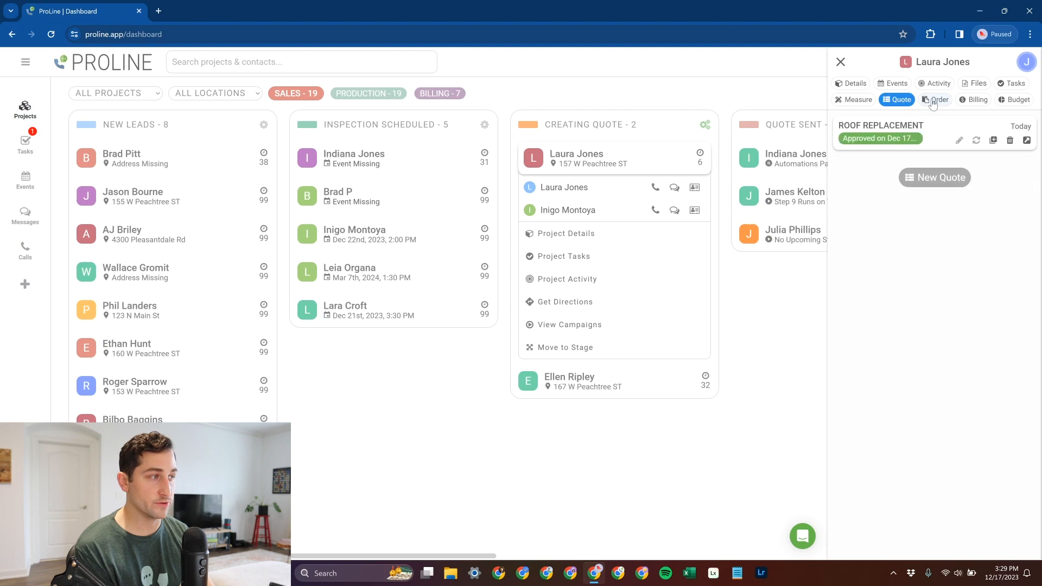
click(933, 104)
click(901, 102)
click(937, 103)
click(903, 103)
click(936, 103)
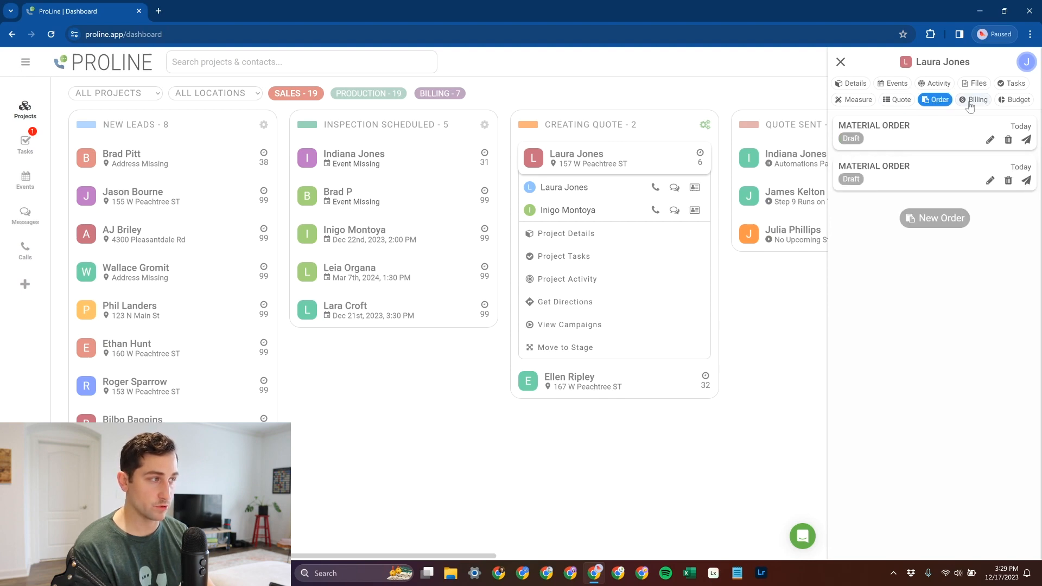
- Review the line item, totals and settings of the project's draft invoice in billing, and save and close it
click(971, 101)
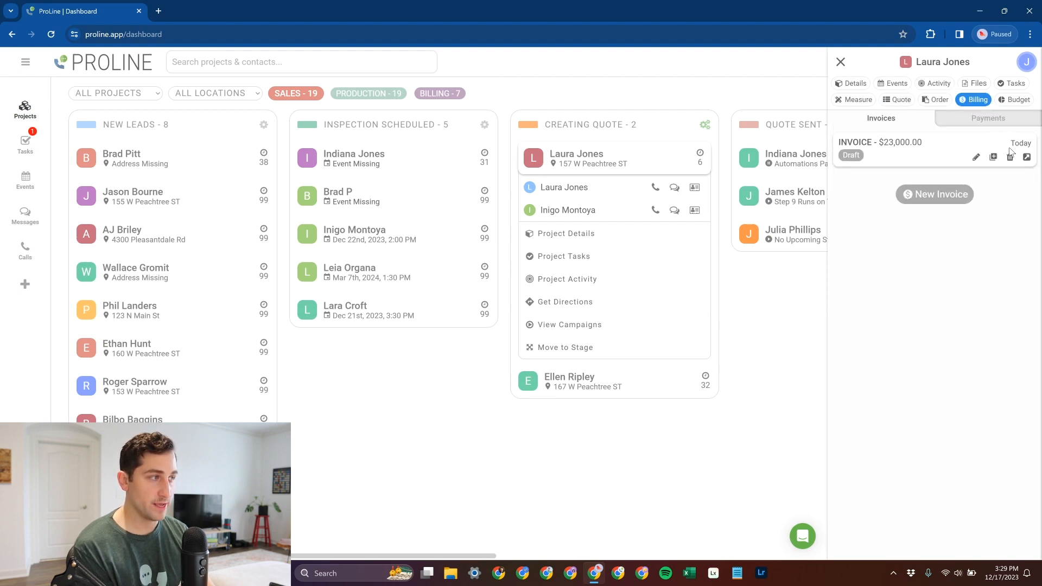
click(942, 196)
click(499, 209)
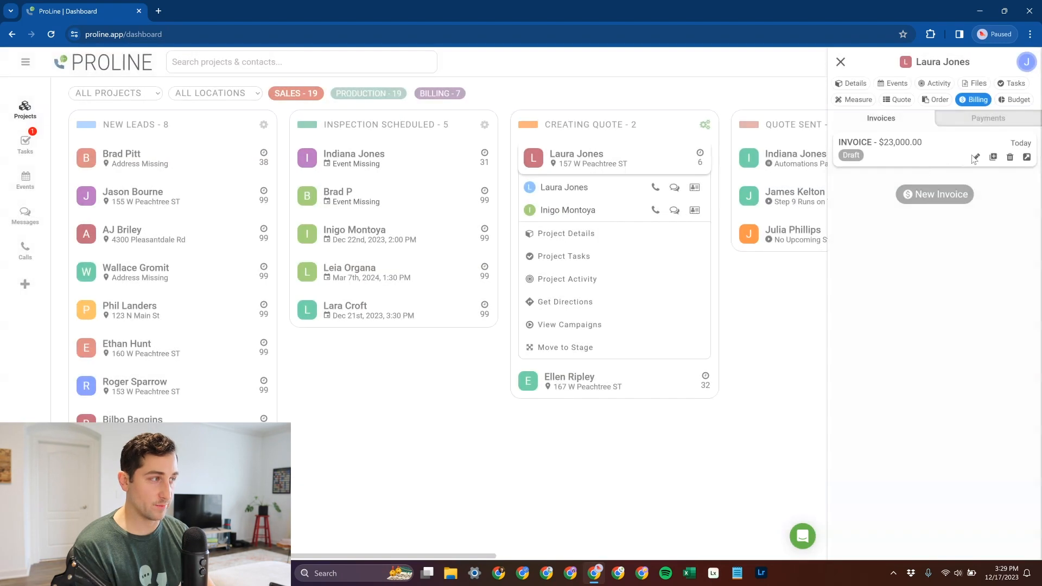
click(975, 157)
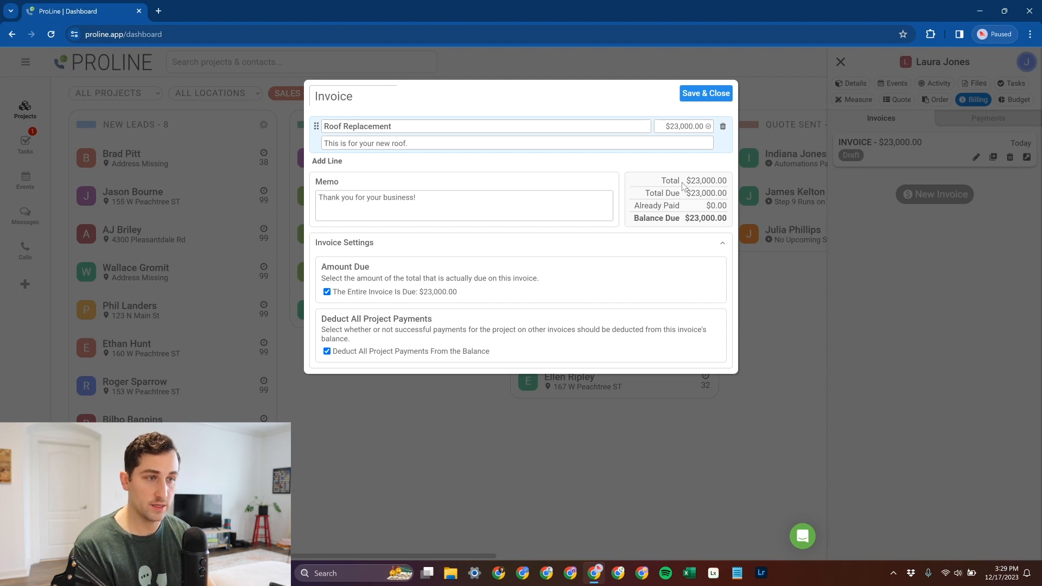
click(719, 95)
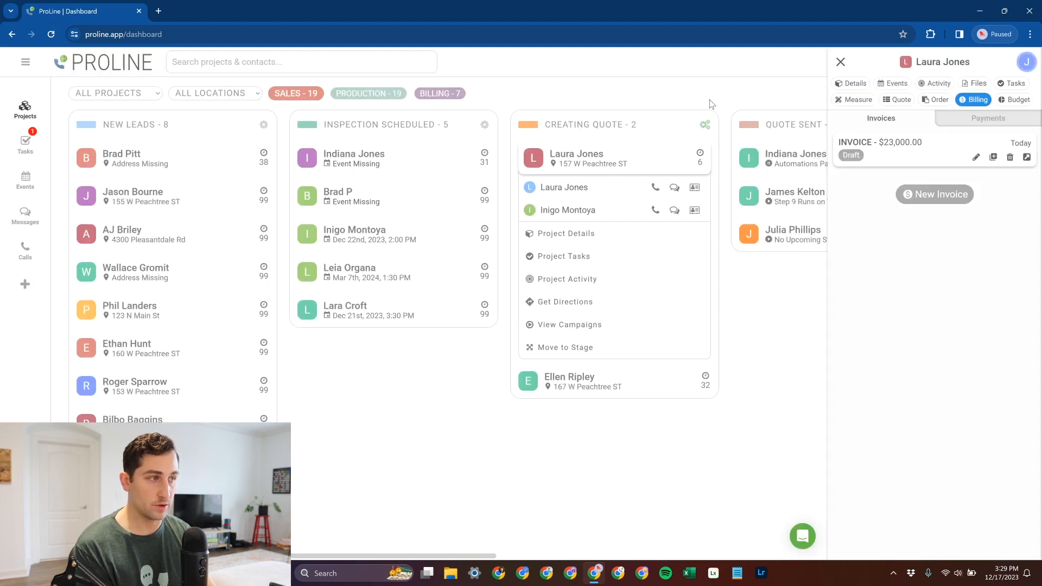
click(942, 99)
click(972, 100)
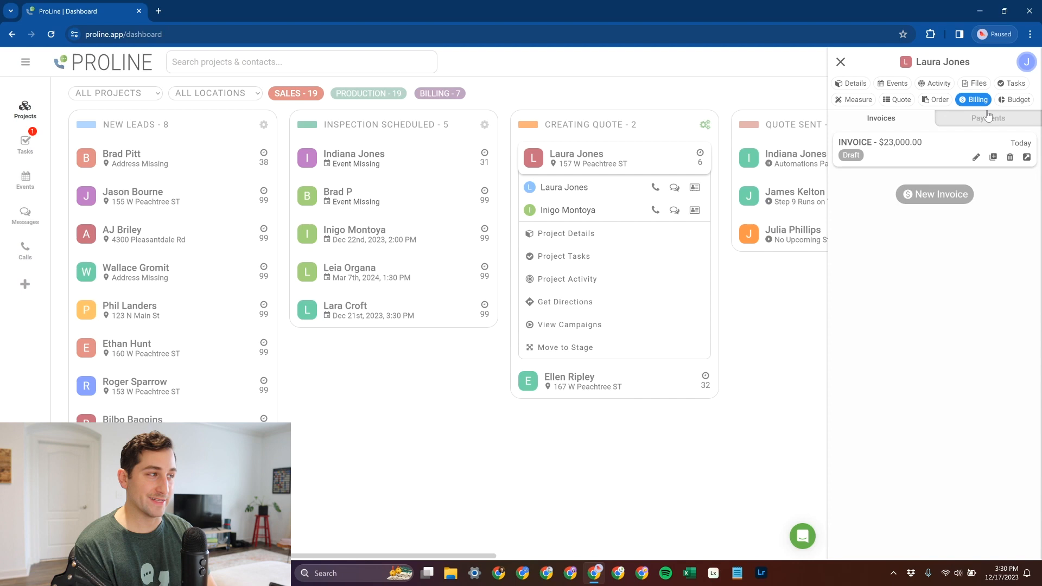
click(975, 157)
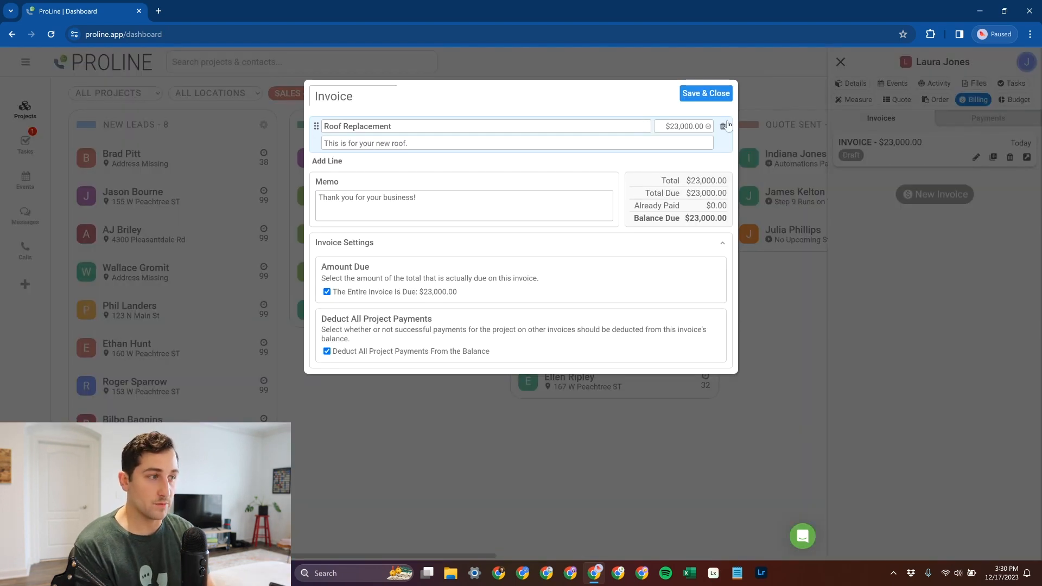
click(717, 97)
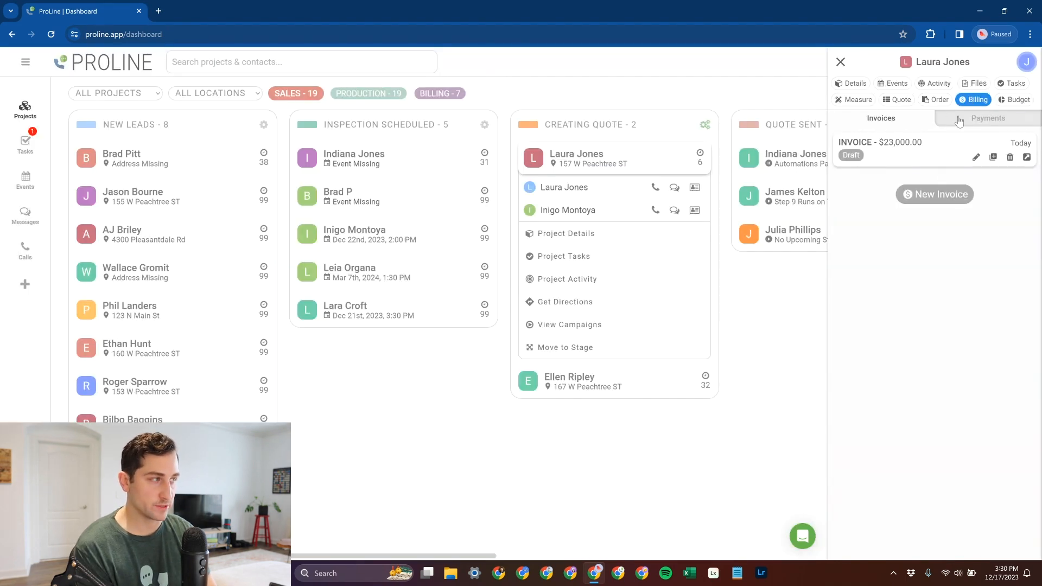
- Look over the project's quote and material orders once more, and open its roof measurements
click(898, 99)
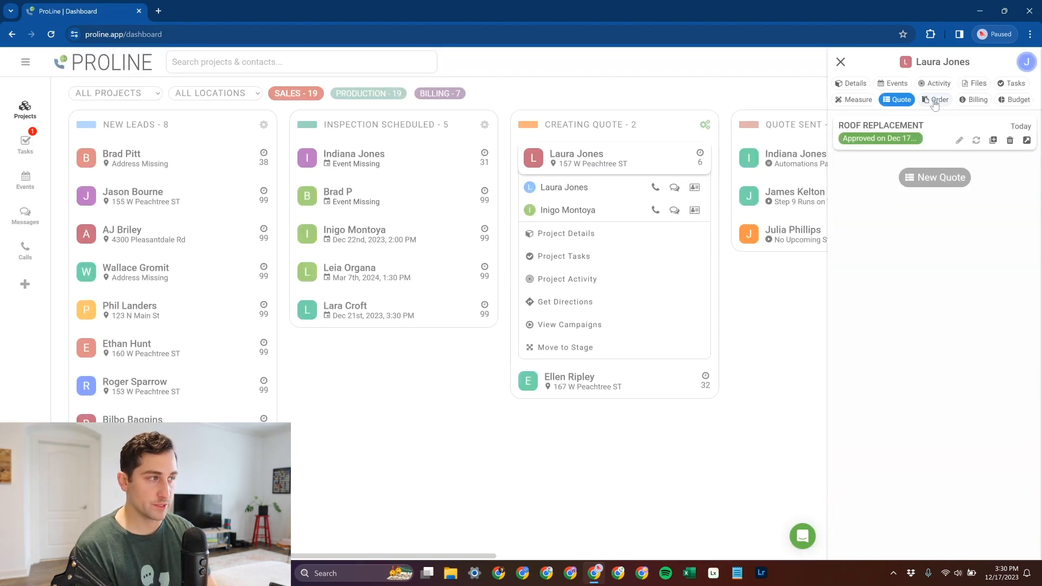
click(935, 100)
click(898, 100)
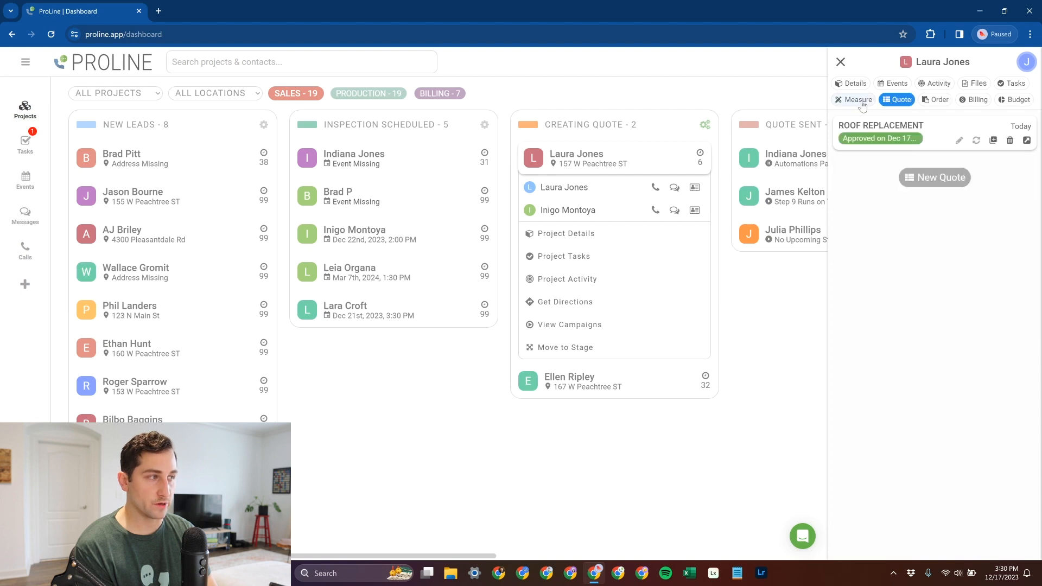
click(927, 101)
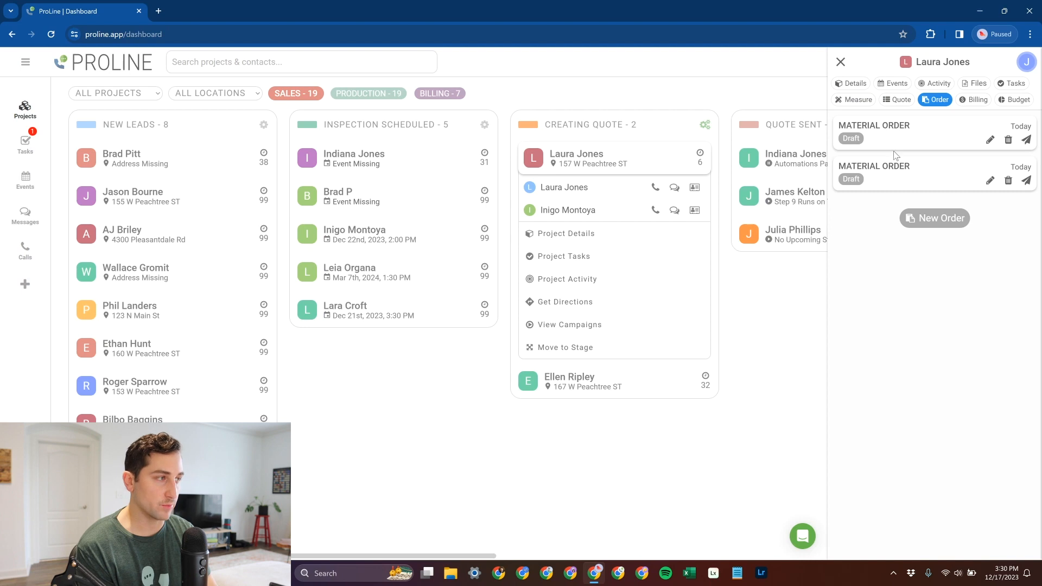
click(899, 103)
click(863, 102)
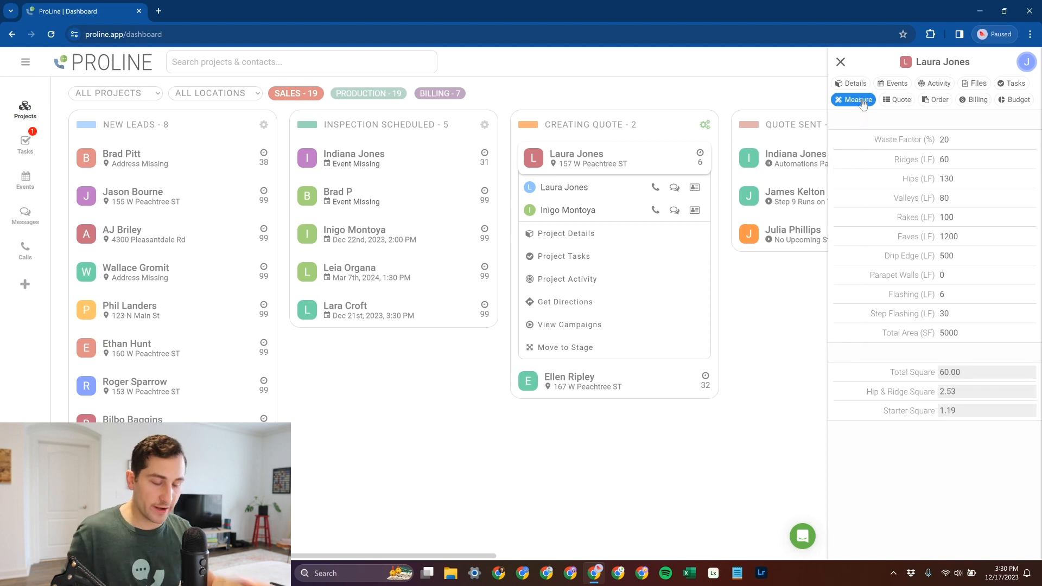